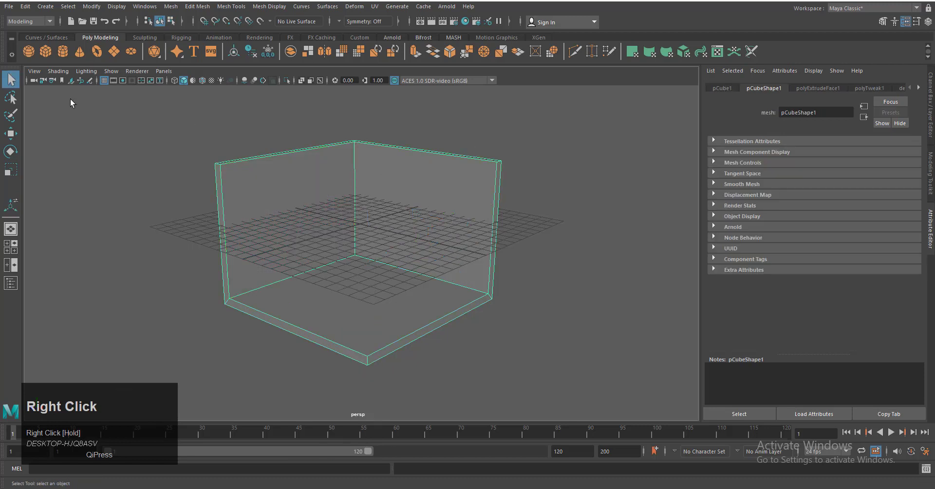
# - Move the room mesh about 0.163 along X and 0.816 up in the front view with the grid shown
pyautogui.click(103, 80)
pyautogui.click(532, 185)
pyautogui.keyDown('alt'); pyautogui.moveTo(531, 185); pyautogui.dragTo(416, 272); pyautogui.keyUp('alt')
pyautogui.moveTo(416, 273); pyautogui.dragTo(416, 294, button='right')
pyautogui.scroll(-5, 416, 293)
pyautogui.keyDown('alt'); pyautogui.moveTo(416, 293); pyautogui.dragTo(419, 285, button='middle'); pyautogui.keyUp('alt')
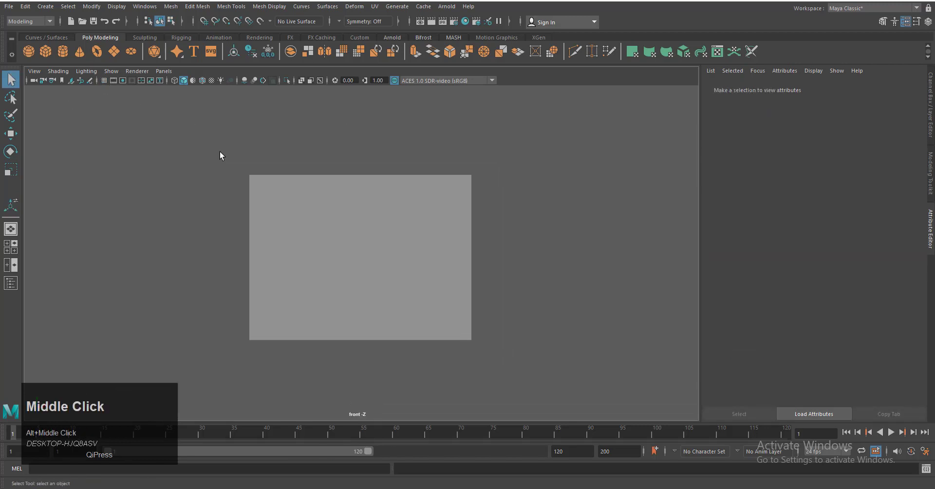
pyautogui.click(104, 80)
pyautogui.scroll(3, 447, 302)
pyautogui.click(443, 279)
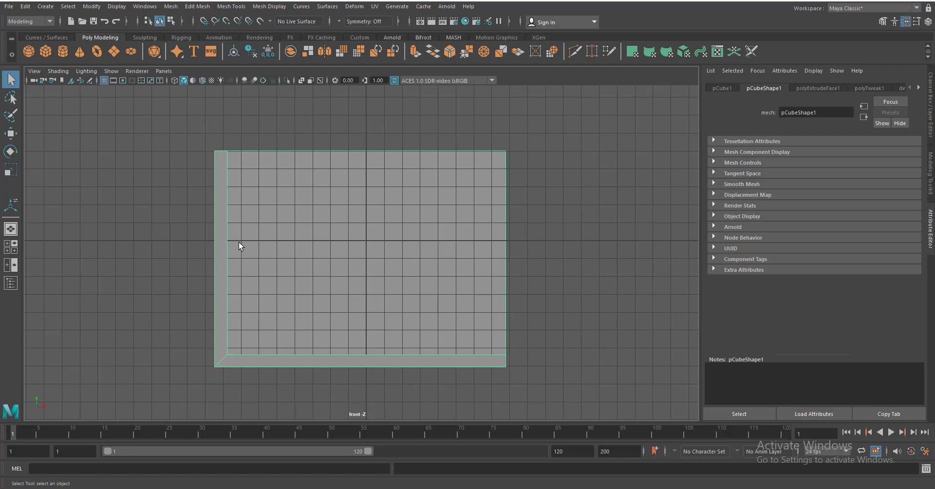
pyautogui.press('w')
pyautogui.moveTo(372, 200); pyautogui.dragTo(368, 183)
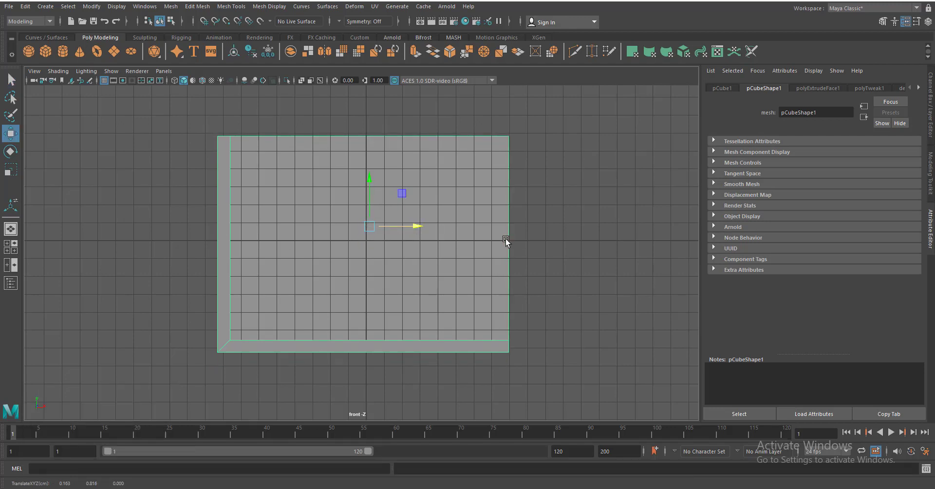
# - Insert a horizontal edge loop around the walls at about mid-height and hide the grid in the perspective view
pyautogui.click(229, 6)
pyautogui.click(246, 73)
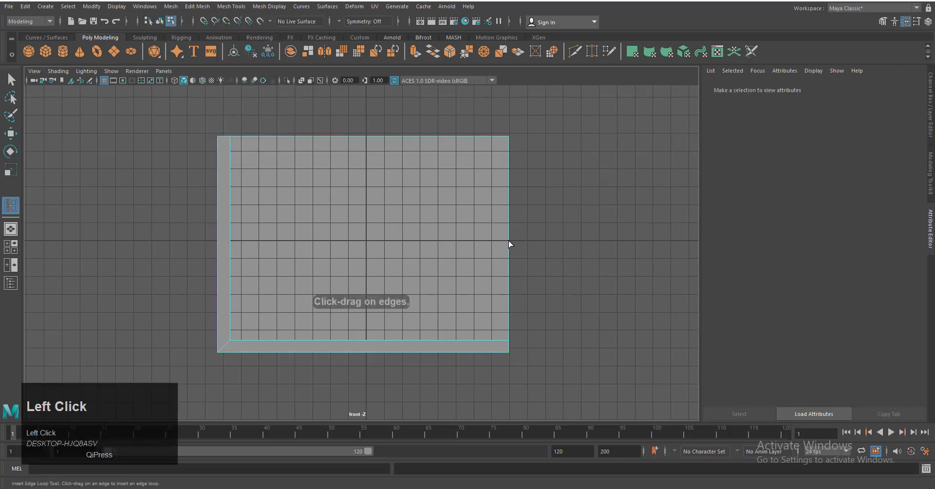
pyautogui.click(510, 241)
pyautogui.press('w')
pyautogui.press('space')
pyautogui.moveTo(481, 248); pyautogui.dragTo(475, 225, button='right')
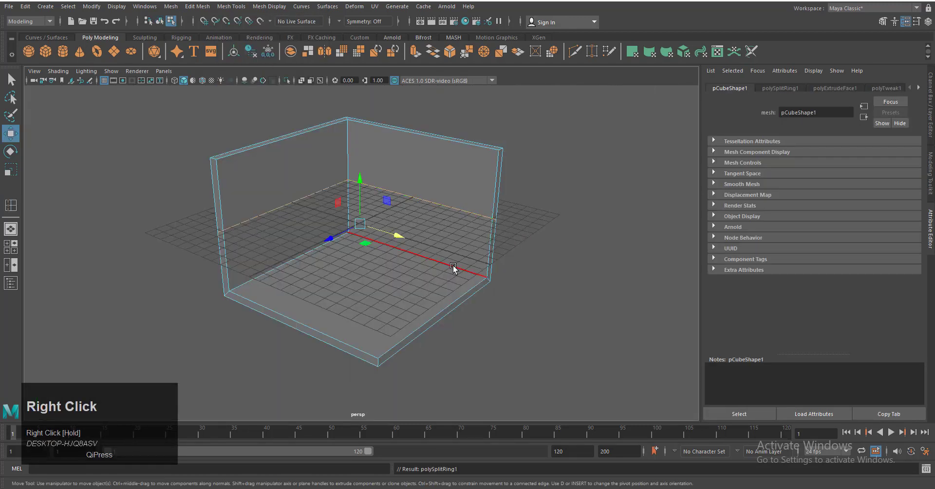
pyautogui.click(104, 81)
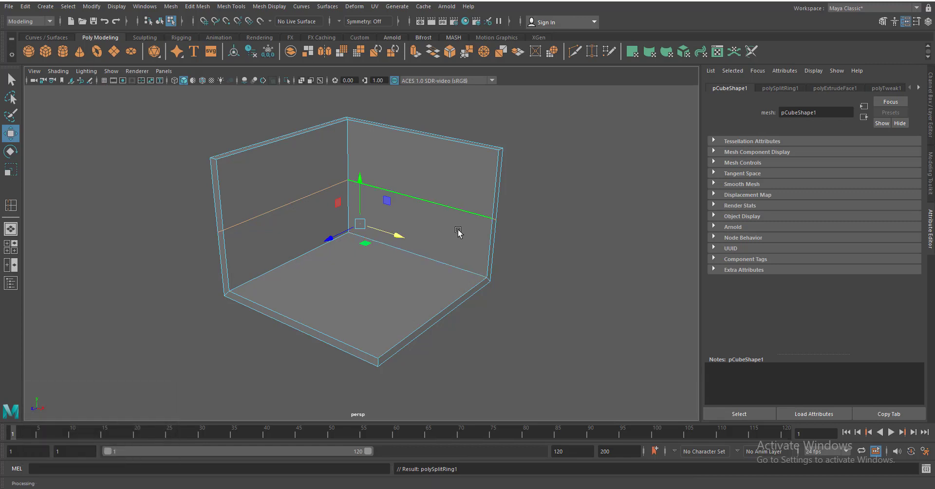
# - Bevel the wall edge loop with a fraction of about 0.764, 5 segments and Force Parallel enabled
pyautogui.click(453, 55)
pyautogui.moveTo(873, 173); pyautogui.dragTo(883, 173)
pyautogui.keyDown('alt'); pyautogui.moveTo(538, 293); pyautogui.dragTo(544, 227); pyautogui.keyUp('alt')
pyautogui.keyDown('alt'); pyautogui.moveTo(544, 226); pyautogui.dragTo(825, 220, button='right'); pyautogui.keyUp('alt')
pyautogui.moveTo(890, 176); pyautogui.dragTo(854, 187)
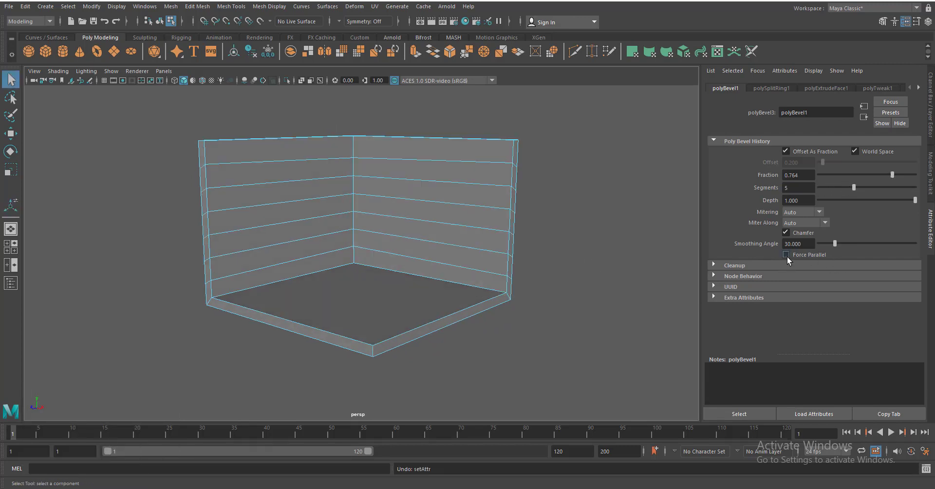
pyautogui.click(786, 255)
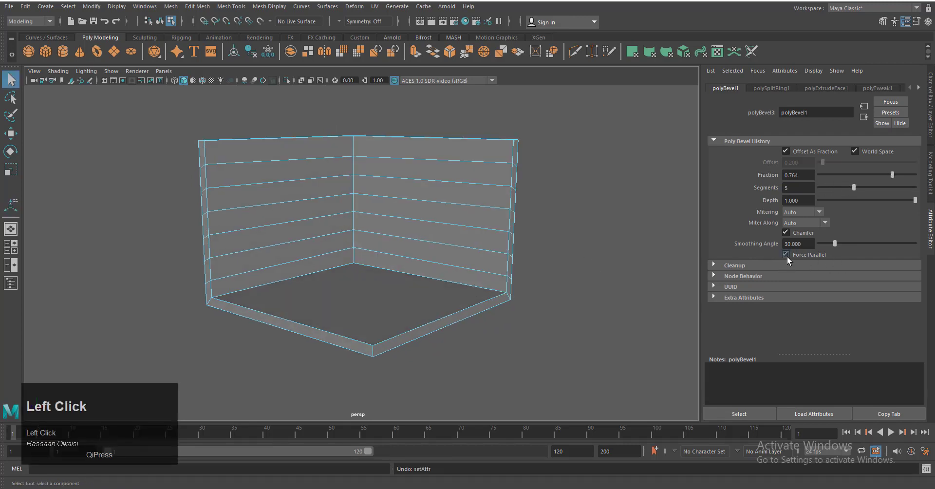
pyautogui.moveTo(834, 243); pyautogui.dragTo(874, 243)
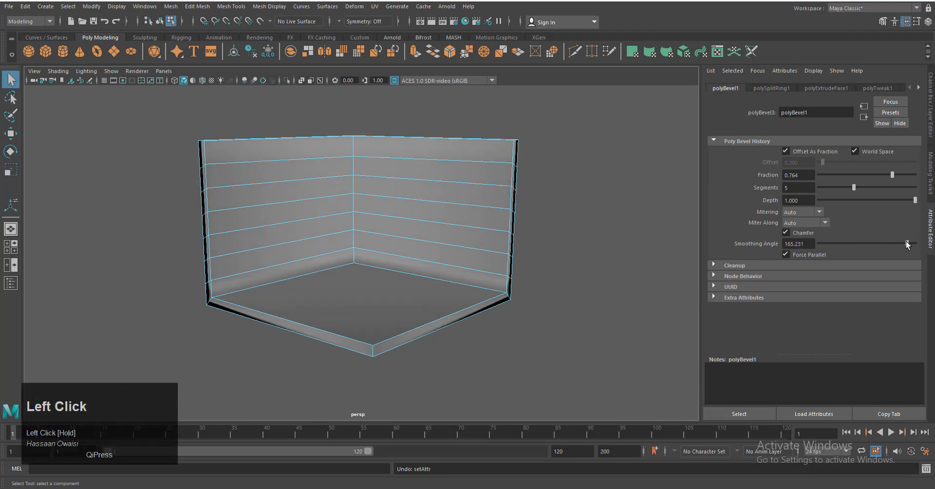
pyautogui.hotkey('ctrl', 'z')
pyautogui.moveTo(457, 283)
pyautogui.keyDown('alt'); pyautogui.mouseDown()
pyautogui.moveTo(439, 279)
pyautogui.moveTo(531, 278)
pyautogui.moveTo(459, 285)
pyautogui.mouseUp(); pyautogui.keyUp('alt')
pyautogui.moveTo(460, 285); pyautogui.dragTo(557, 212, button='right')
pyautogui.keyDown('alt'); pyautogui.moveTo(557, 211); pyautogui.dragTo(423, 234); pyautogui.keyUp('alt')
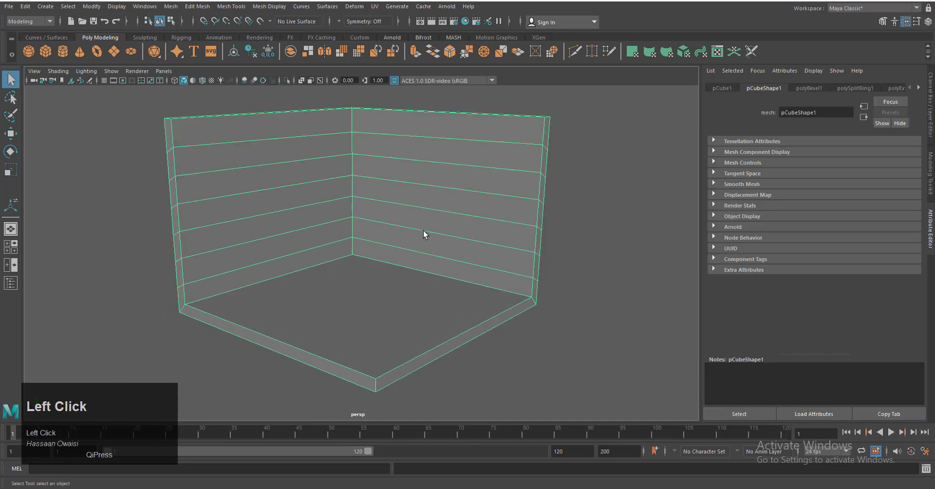
# - Show the wireframe on shaded geometry and extrude the topmost inner faces of both walls into the room as a beam
pyautogui.click(203, 81)
pyautogui.click(437, 224)
pyautogui.moveTo(426, 196); pyautogui.dragTo(425, 222, button='right')
pyautogui.click(314, 127)
pyautogui.keyDown('shift'); pyautogui.click(368, 125); pyautogui.keyUp('shift')
pyautogui.keyDown('alt'); pyautogui.moveTo(572, 306); pyautogui.dragTo(585, 304); pyautogui.keyUp('alt')
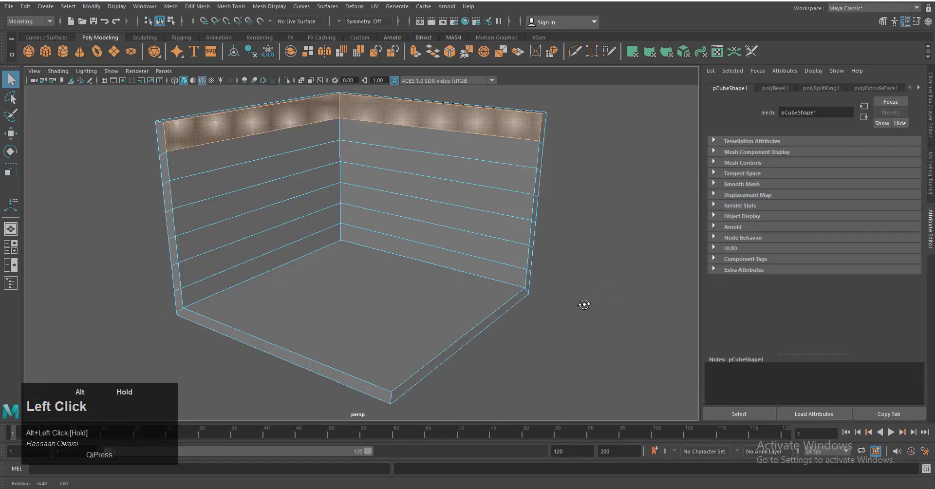
pyautogui.keyDown('alt'); pyautogui.moveTo(585, 304); pyautogui.dragTo(598, 317, button='right'); pyautogui.keyUp('alt')
pyautogui.keyDown('alt'); pyautogui.moveTo(565, 331); pyautogui.dragTo(536, 324); pyautogui.keyUp('alt')
pyautogui.click(417, 53)
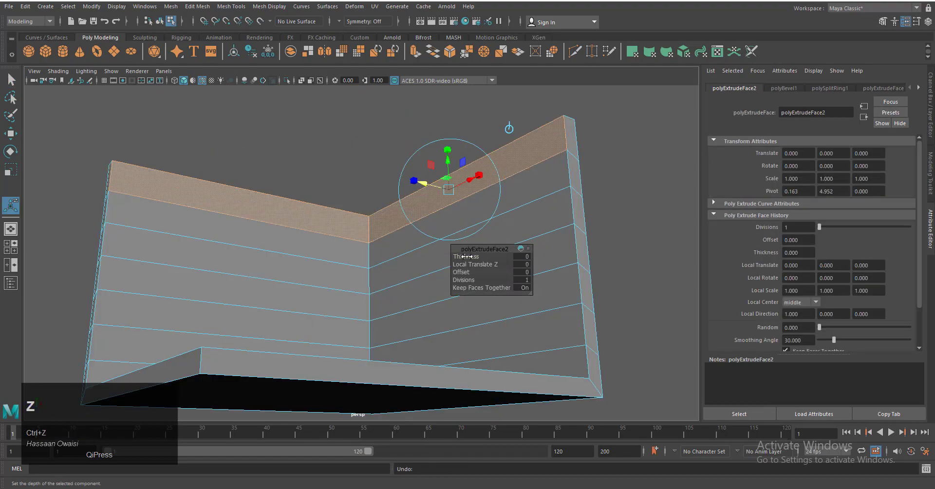
pyautogui.moveTo(467, 256); pyautogui.dragTo(491, 302)
pyautogui.moveTo(390, 192); pyautogui.dragTo(408, 170, button='right')
pyautogui.click(422, 146)
# - Extend the room mesh by moving the vertices of one wall's open end and adjoining floor edge outward
pyautogui.moveTo(486, 289)
pyautogui.keyDown('alt'); pyautogui.mouseDown()
pyautogui.moveTo(496, 277)
pyautogui.moveTo(455, 257)
pyautogui.moveTo(480, 303)
pyautogui.moveTo(551, 286)
pyautogui.moveTo(470, 290)
pyautogui.mouseUp(); pyautogui.keyUp('alt')
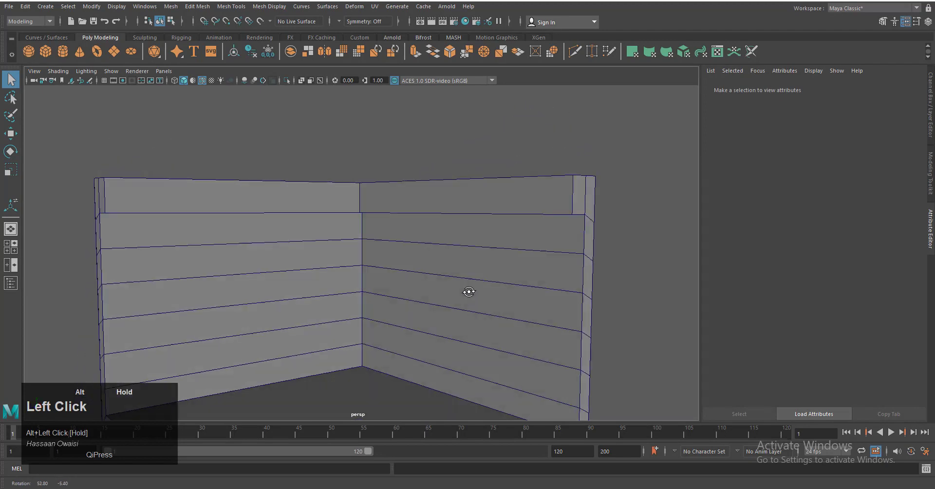
pyautogui.keyDown('alt'); pyautogui.moveTo(470, 290); pyautogui.dragTo(476, 247, button='middle'); pyautogui.keyUp('alt')
pyautogui.keyDown('alt'); pyautogui.moveTo(497, 267); pyautogui.dragTo(453, 263); pyautogui.keyUp('alt')
pyautogui.scroll(-2, 414, 234)
pyautogui.moveTo(371, 208); pyautogui.dragTo(327, 207, button='right')
pyautogui.keyDown('alt'); pyautogui.moveTo(326, 214); pyautogui.dragTo(292, 229); pyautogui.keyUp('alt')
pyautogui.scroll(-3, 287, 234)
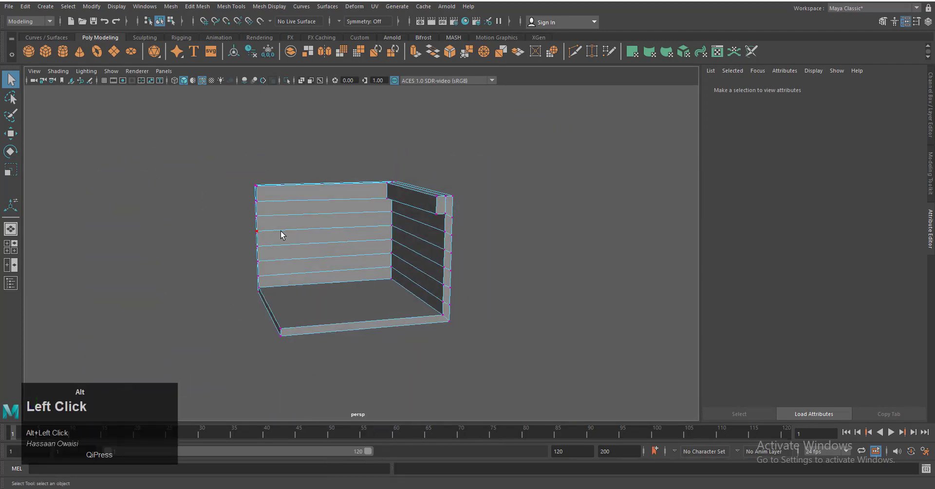
pyautogui.moveTo(187, 151); pyautogui.dragTo(314, 363)
pyautogui.press('w')
pyautogui.moveTo(233, 259); pyautogui.dragTo(214, 260)
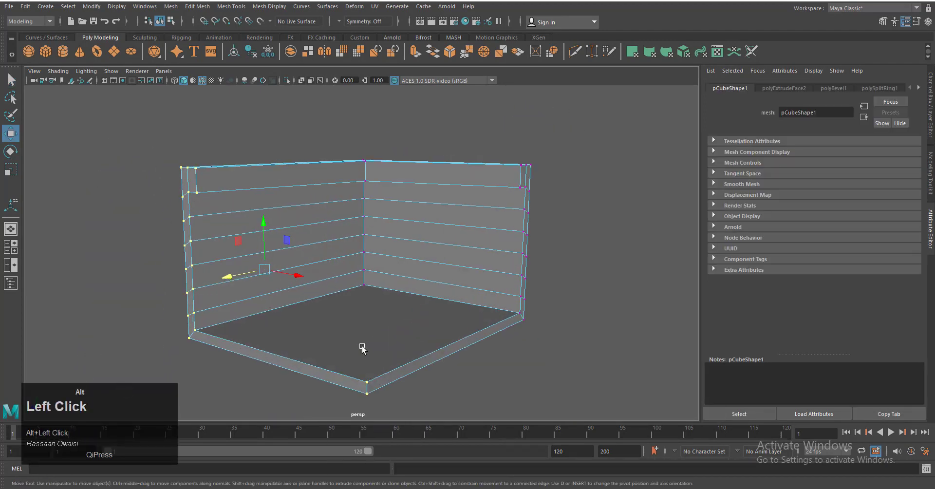
# - Create a polygon cube, raise it to about 3.375 in Y and shift it to about -6.2 in X beside the wall beam
pyautogui.click(539, 246)
pyautogui.click(376, 241)
pyautogui.press('w')
pyautogui.moveTo(375, 205); pyautogui.dragTo(375, 162)
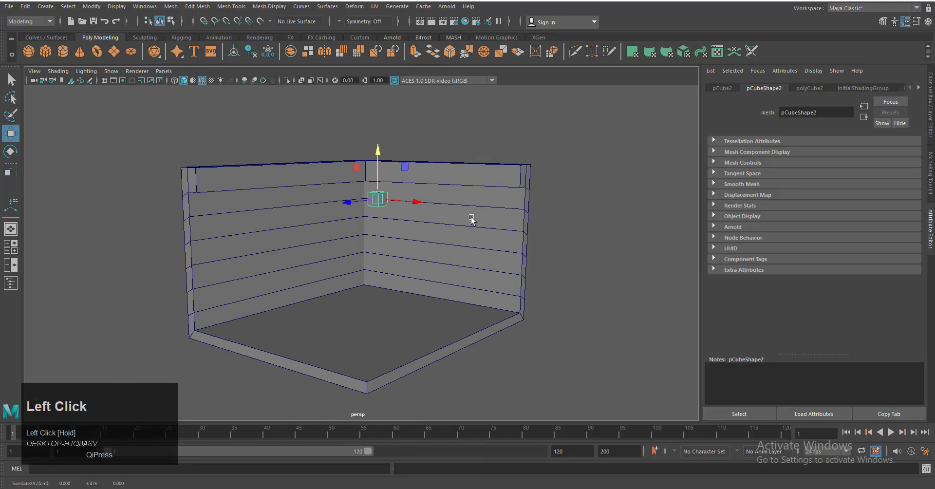
pyautogui.press('space')
pyautogui.moveTo(472, 217); pyautogui.dragTo(472, 239, button='right')
pyautogui.scroll(2, 401, 249)
pyautogui.keyDown('alt'); pyautogui.moveTo(401, 242); pyautogui.dragTo(439, 299, button='middle'); pyautogui.keyUp('alt')
pyautogui.moveTo(414, 215); pyautogui.dragTo(348, 214)
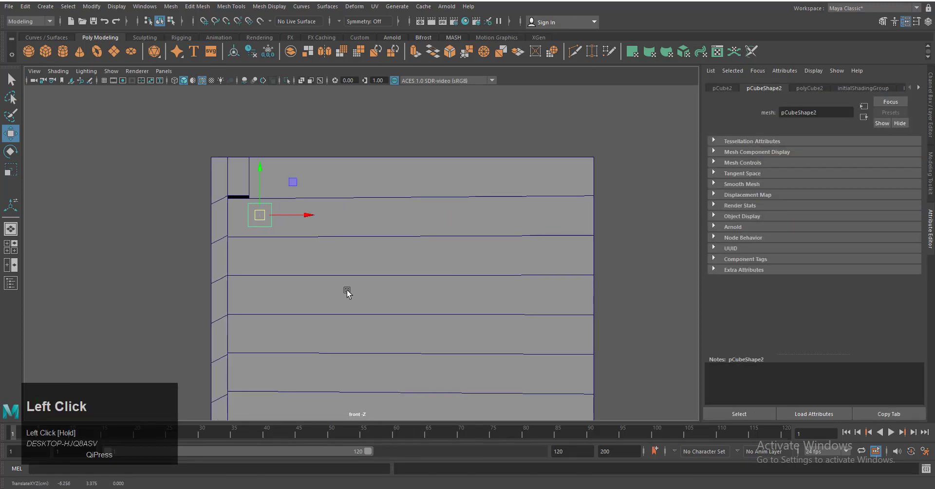
# - Scale the cube up to one wall strip's height and align it directly beneath the beam, at about X -5.893 and Y 3.269
pyautogui.scroll(10, 271, 251)
pyautogui.keyDown('alt'); pyautogui.moveTo(258, 202); pyautogui.dragTo(337, 256, button='middle'); pyautogui.keyUp('alt')
pyautogui.click(303, 225)
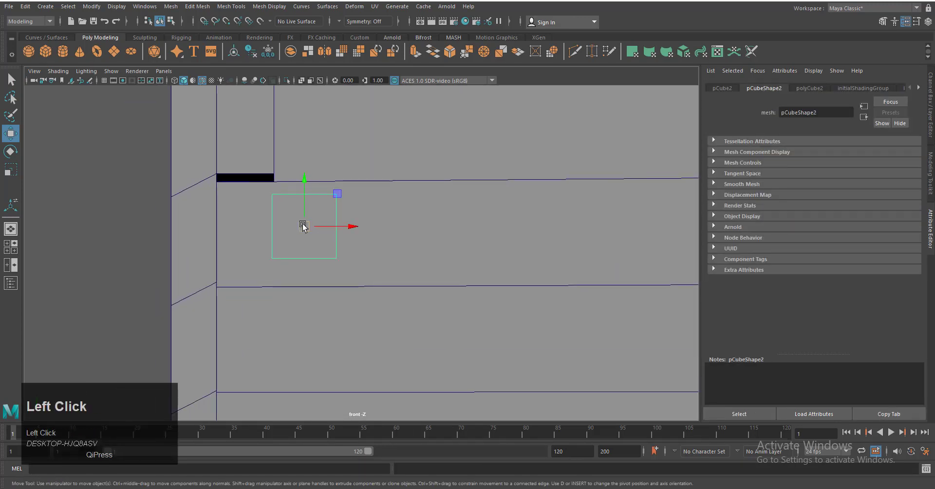
pyautogui.moveTo(303, 225); pyautogui.dragTo(327, 235)
pyautogui.press('r')
pyautogui.moveTo(327, 234); pyautogui.dragTo(335, 238)
pyautogui.press('w')
pyautogui.moveTo(328, 199); pyautogui.dragTo(328, 189)
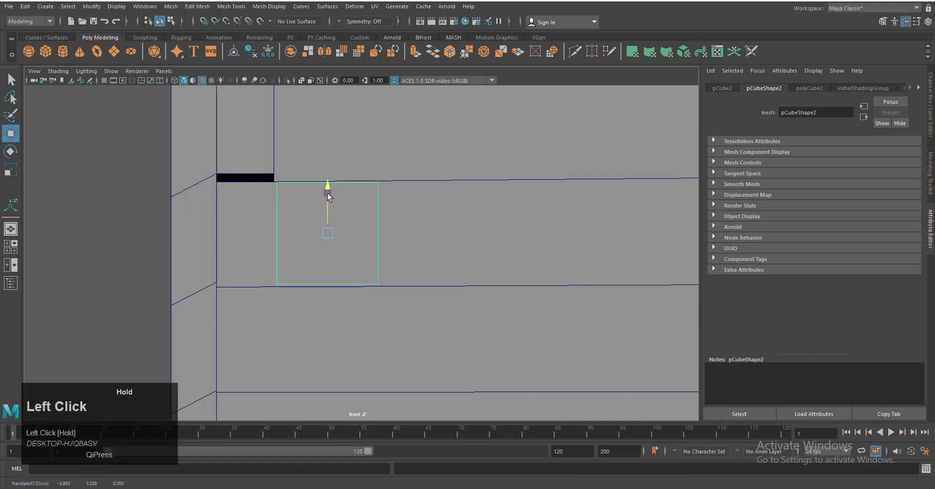
pyautogui.press('r')
pyautogui.moveTo(328, 233); pyautogui.dragTo(330, 234)
pyautogui.press('w')
pyautogui.click(327, 193)
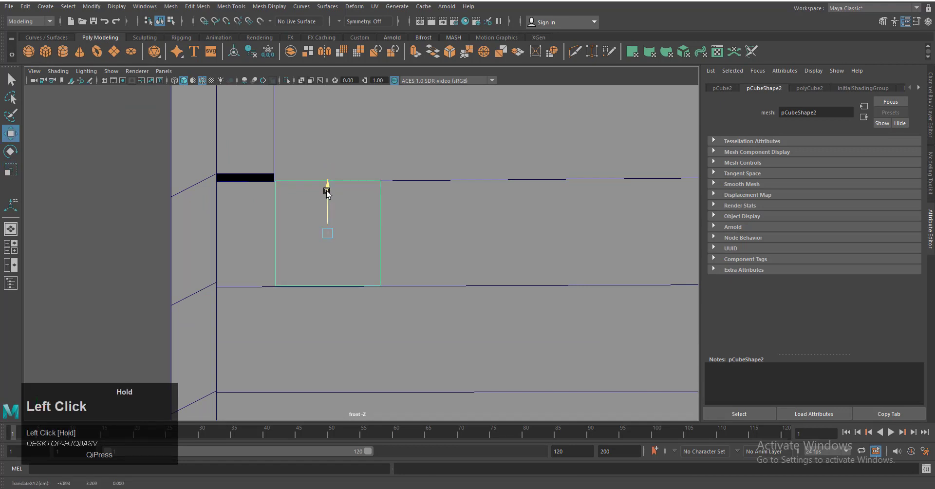
# - Move the cube along Z into the room's inner corner, close to the back wall under the beam
pyautogui.press('space')
pyautogui.moveTo(501, 237); pyautogui.dragTo(390, 280, button='right')
pyautogui.keyDown('alt'); pyautogui.moveTo(419, 285); pyautogui.dragTo(322, 269); pyautogui.keyUp('alt')
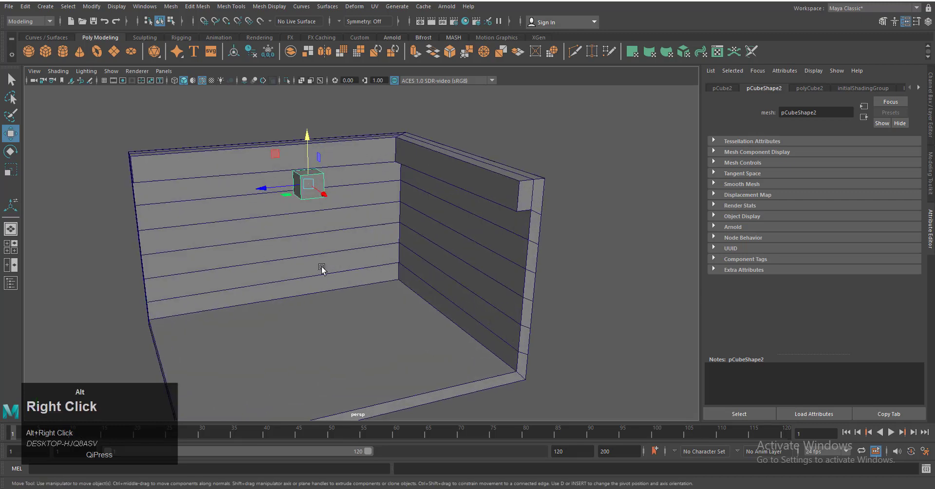
pyautogui.moveTo(276, 189); pyautogui.dragTo(370, 189)
pyautogui.keyDown('alt'); pyautogui.moveTo(355, 193); pyautogui.dragTo(469, 271, button='right'); pyautogui.keyUp('alt')
pyautogui.keyDown('alt'); pyautogui.moveTo(468, 271); pyautogui.dragTo(450, 239); pyautogui.keyUp('alt')
pyautogui.scroll(3, 419, 326)
pyautogui.keyDown('alt'); pyautogui.moveTo(420, 326); pyautogui.dragTo(340, 290, button='middle'); pyautogui.keyUp('alt')
pyautogui.moveTo(281, 222); pyautogui.dragTo(300, 222)
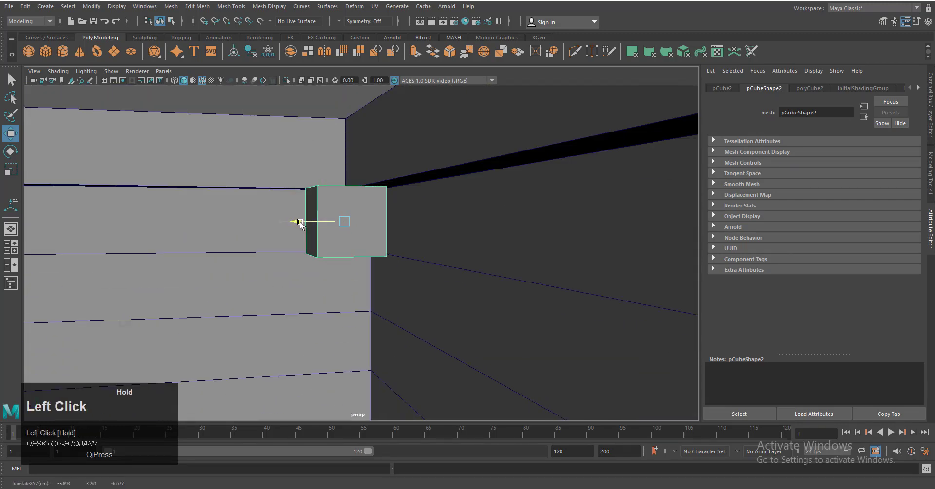
# - Move one of the cube's faces to adjust its depth against the back wall
pyautogui.keyDown('alt'); pyautogui.moveTo(204, 278); pyautogui.dragTo(248, 338); pyautogui.keyUp('alt')
pyautogui.keyDown('alt'); pyautogui.moveTo(246, 339); pyautogui.dragTo(297, 341, button='right'); pyautogui.keyUp('alt')
pyautogui.moveTo(419, 235); pyautogui.dragTo(422, 269, button='right')
pyautogui.click(343, 284)
pyautogui.moveTo(307, 294); pyautogui.dragTo(389, 331)
pyautogui.press('f')
pyautogui.keyDown('alt'); pyautogui.moveTo(390, 331); pyautogui.dragTo(424, 336, button='right'); pyautogui.keyUp('alt')
pyautogui.moveTo(343, 257); pyautogui.dragTo(406, 235)
pyautogui.scroll(-5, 353, 255)
pyautogui.moveTo(406, 235); pyautogui.dragTo(454, 218, button='right')
pyautogui.keyDown('alt'); pyautogui.moveTo(410, 321); pyautogui.dragTo(450, 313); pyautogui.keyUp('alt')
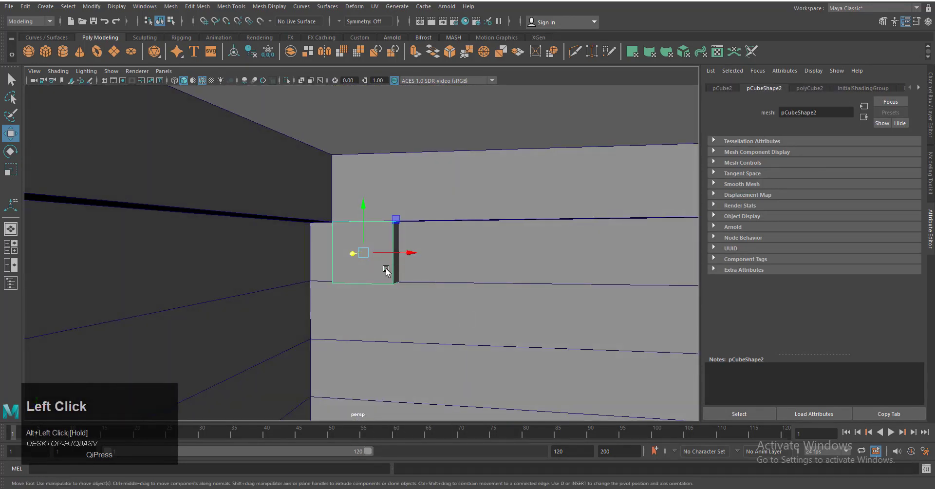
# - Duplicate the corner cube and offset one of the two along the back wall
pyautogui.keyDown('alt'); pyautogui.moveTo(365, 271); pyautogui.dragTo(378, 301); pyautogui.keyUp('alt')
pyautogui.click(359, 333)
pyautogui.keyDown('alt'); pyautogui.moveTo(359, 334); pyautogui.dragTo(340, 370); pyautogui.keyUp('alt')
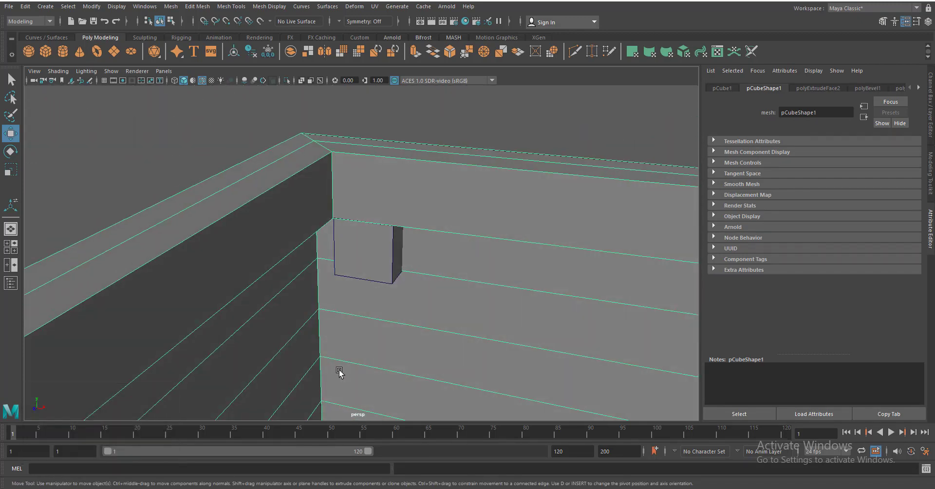
pyautogui.click(382, 266)
pyautogui.press('w')
pyautogui.moveTo(411, 257)
pyautogui.mouseDown()
pyautogui.moveTo(520, 279)
pyautogui.moveTo(412, 274)
pyautogui.mouseUp()
pyautogui.hotkey('ctrl', 'd')
# - Reshape the corner cube into a narrow post by moving its side face inward and stretching it down to the floor
pyautogui.moveTo(352, 230); pyautogui.dragTo(356, 258, button='right')
pyautogui.click(363, 250)
pyautogui.scroll(5, 376, 311)
pyautogui.moveTo(429, 236); pyautogui.dragTo(368, 259)
pyautogui.keyDown('alt'); pyautogui.moveTo(368, 261); pyautogui.dragTo(371, 265, button='middle'); pyautogui.keyUp('alt')
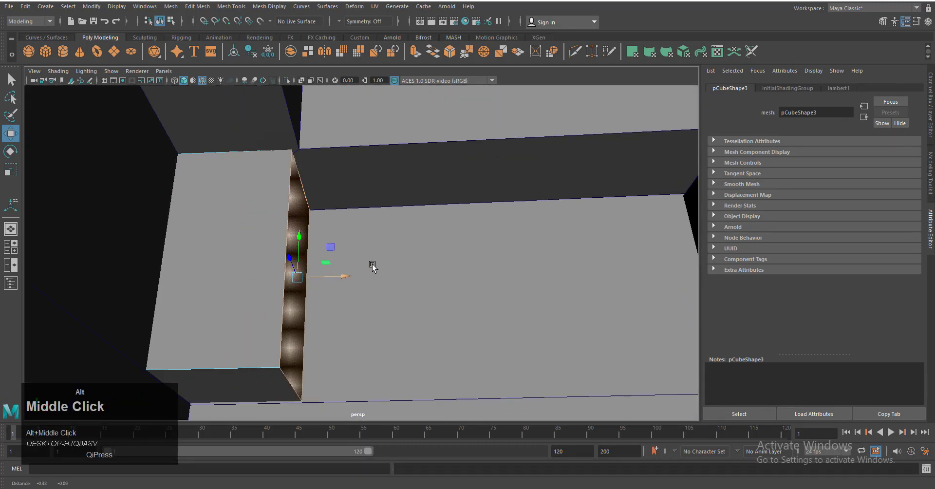
pyautogui.moveTo(372, 266); pyautogui.dragTo(357, 277)
pyautogui.keyDown('alt'); pyautogui.moveTo(609, 349); pyautogui.dragTo(438, 312, button='right'); pyautogui.keyUp('alt')
pyautogui.keyDown('alt'); pyautogui.moveTo(389, 233); pyautogui.dragTo(361, 159); pyautogui.keyUp('alt')
pyautogui.moveTo(372, 284); pyautogui.dragTo(373, 285)
pyautogui.moveTo(369, 174); pyautogui.dragTo(418, 158, button='right')
pyautogui.click(390, 107)
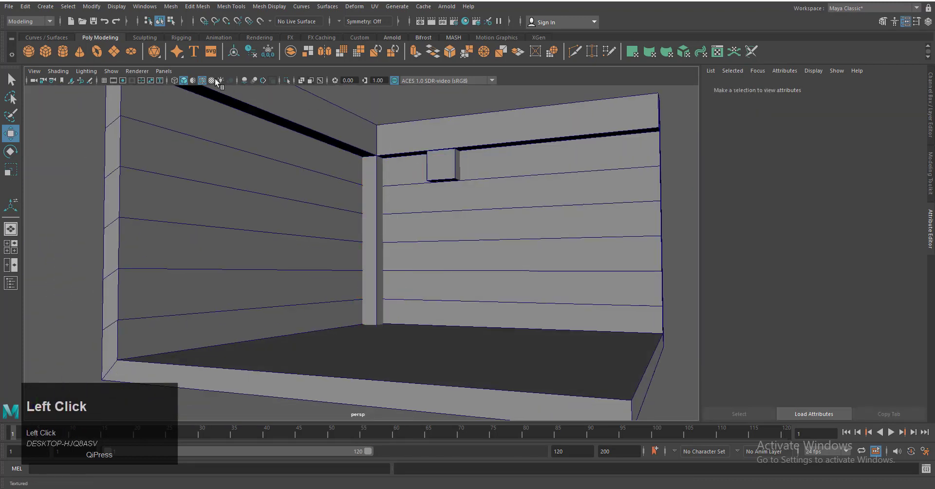
pyautogui.click(203, 81)
pyautogui.moveTo(423, 253)
pyautogui.keyDown('alt'); pyautogui.mouseDown()
pyautogui.moveTo(445, 284)
pyautogui.moveTo(469, 284)
pyautogui.mouseUp(); pyautogui.keyUp('alt')
pyautogui.click(202, 81)
pyautogui.keyDown('alt'); pyautogui.moveTo(321, 263); pyautogui.dragTo(355, 267); pyautogui.keyUp('alt')
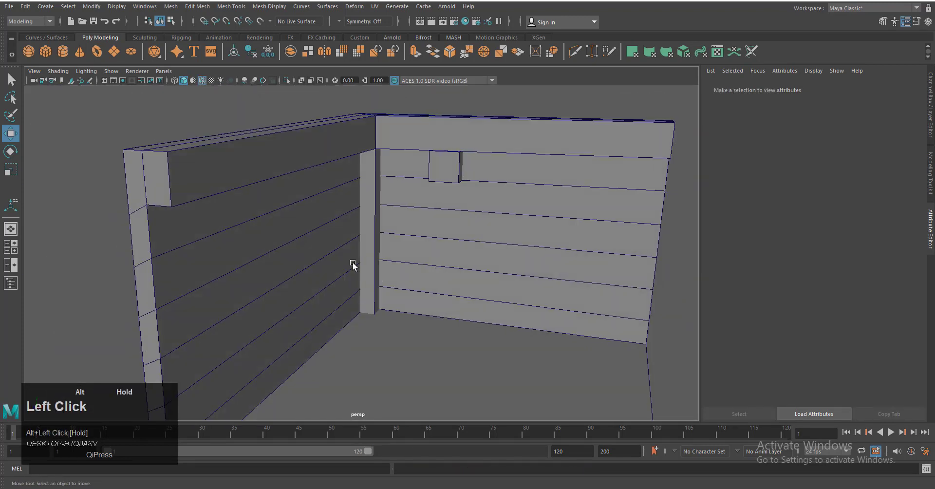
# - Delete the front face of the small cube beneath the back-wall beam
pyautogui.keyDown('alt'); pyautogui.moveTo(355, 267); pyautogui.dragTo(407, 309, button='right'); pyautogui.keyUp('alt')
pyautogui.keyDown('alt'); pyautogui.moveTo(407, 309); pyautogui.dragTo(412, 306); pyautogui.keyUp('alt')
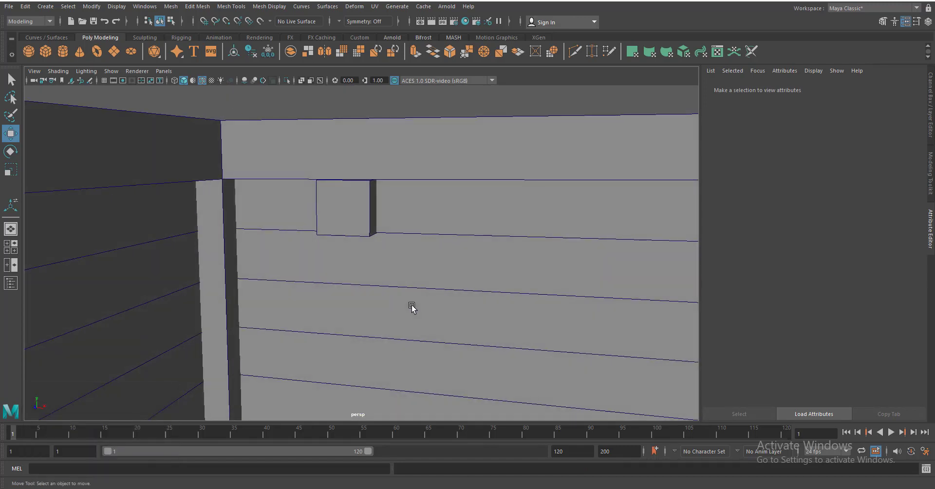
pyautogui.click(373, 210)
pyautogui.keyDown('alt'); pyautogui.moveTo(387, 209); pyautogui.dragTo(352, 288); pyautogui.keyUp('alt')
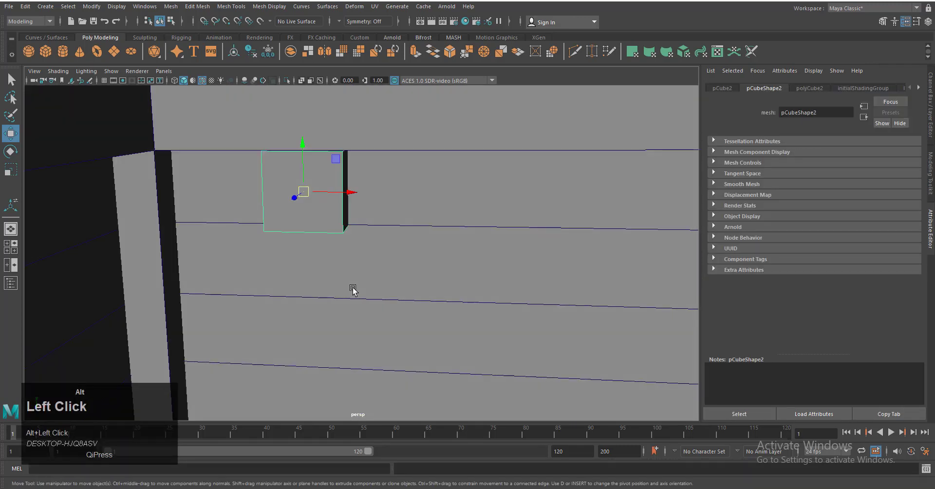
pyautogui.scroll(1, 353, 289)
pyautogui.moveTo(322, 164); pyautogui.dragTo(359, 160, button='right')
pyautogui.click(315, 195)
pyautogui.press('Delete')
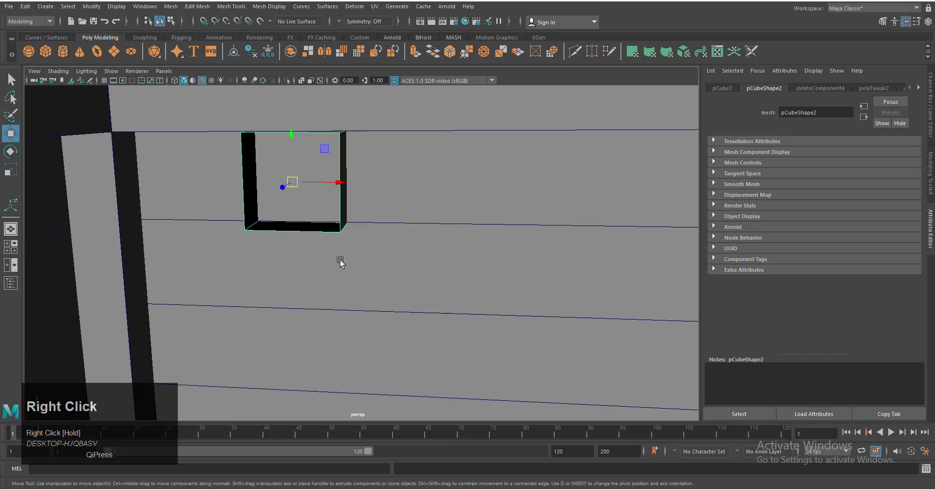
# - Extrude the opened cube's faces inward with a local translate Z of about -0.183 to form a thick hollow frame
pyautogui.keyDown('alt'); pyautogui.moveTo(340, 261); pyautogui.dragTo(496, 270, button='right'); pyautogui.keyUp('alt')
pyautogui.keyDown('alt'); pyautogui.moveTo(497, 270); pyautogui.dragTo(492, 256); pyautogui.keyUp('alt')
pyautogui.click(414, 52)
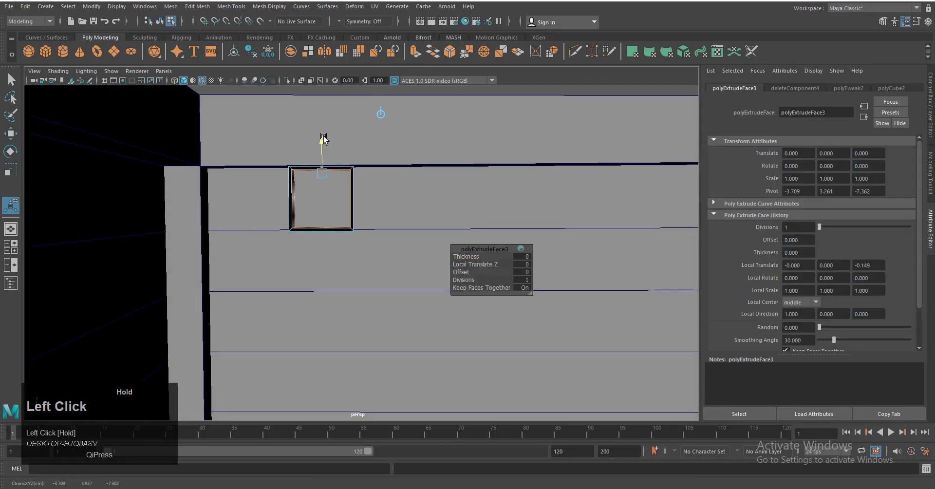
pyautogui.moveTo(328, 139); pyautogui.dragTo(327, 137)
pyautogui.scroll(-4, 440, 293)
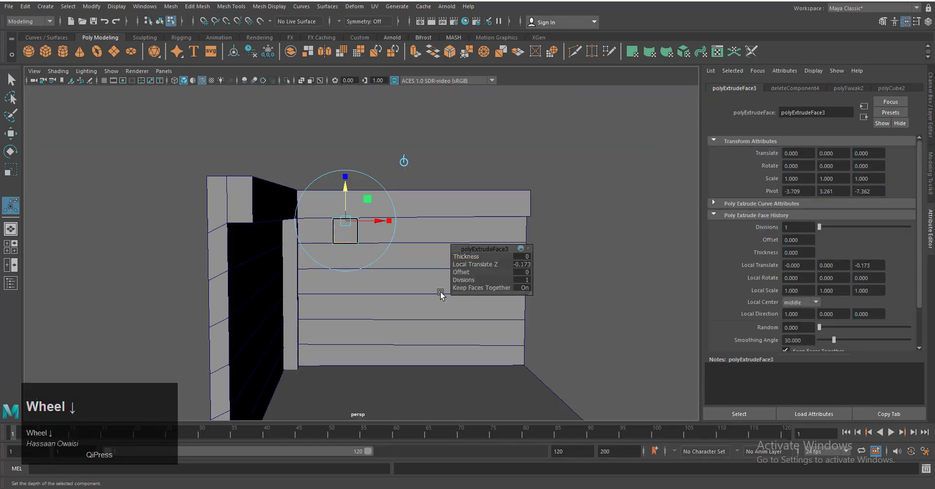
pyautogui.keyDown('alt'); pyautogui.moveTo(434, 356); pyautogui.dragTo(380, 367); pyautogui.keyUp('alt')
pyautogui.keyDown('alt'); pyautogui.moveTo(380, 366); pyautogui.dragTo(463, 371, button='right'); pyautogui.keyUp('alt')
pyautogui.scroll(3, 333, 287)
pyautogui.scroll(2, 309, 177)
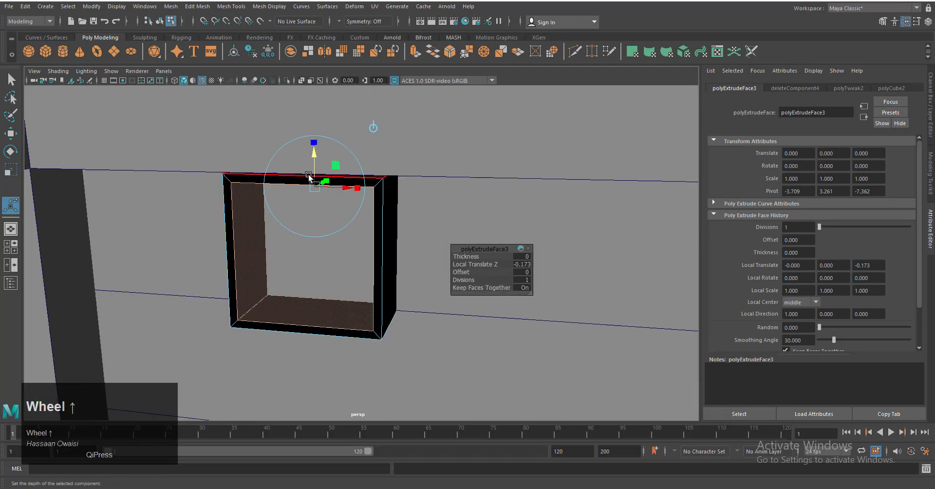
pyautogui.moveTo(315, 155); pyautogui.dragTo(315, 154)
pyautogui.scroll(-5, 416, 336)
pyautogui.keyDown('alt'); pyautogui.moveTo(419, 340); pyautogui.dragTo(392, 355); pyautogui.keyUp('alt')
pyautogui.scroll(5, 399, 339)
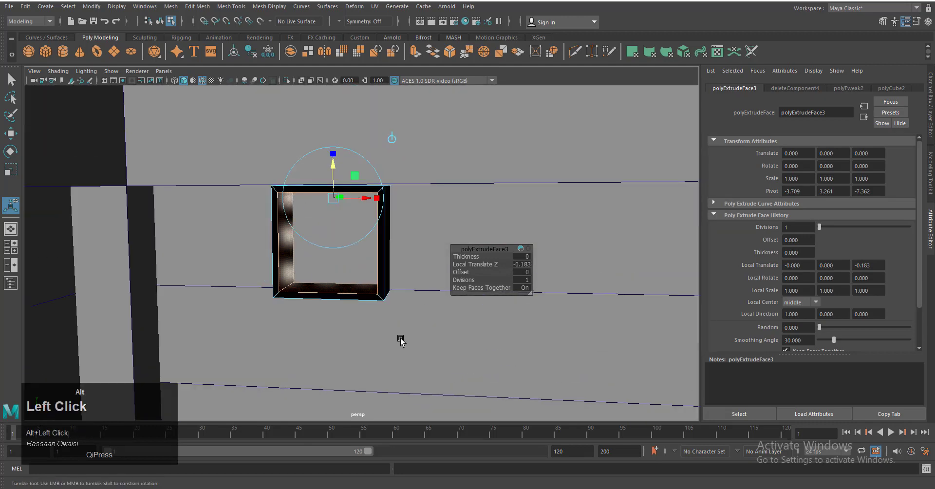
# - Reverse the face normals of the hollow cube frame
pyautogui.moveTo(379, 235); pyautogui.dragTo(413, 226, button='right')
pyautogui.click(270, 6)
pyautogui.click(286, 52)
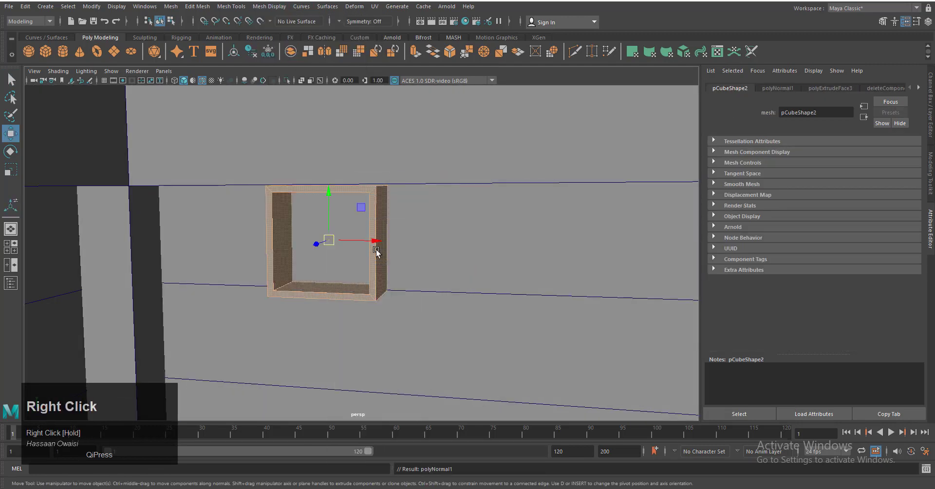
# - Bevel the front rim edges of the hollow frame with 4 segments and a fraction of about 0.7
pyautogui.moveTo(376, 251)
pyautogui.keyDown('alt'); pyautogui.mouseDown()
pyautogui.moveTo(373, 308)
pyautogui.moveTo(253, 329)
pyautogui.moveTo(472, 223)
pyautogui.mouseUp(); pyautogui.keyUp('alt')
pyautogui.moveTo(473, 222); pyautogui.dragTo(472, 165, button='right')
pyautogui.click(443, 191)
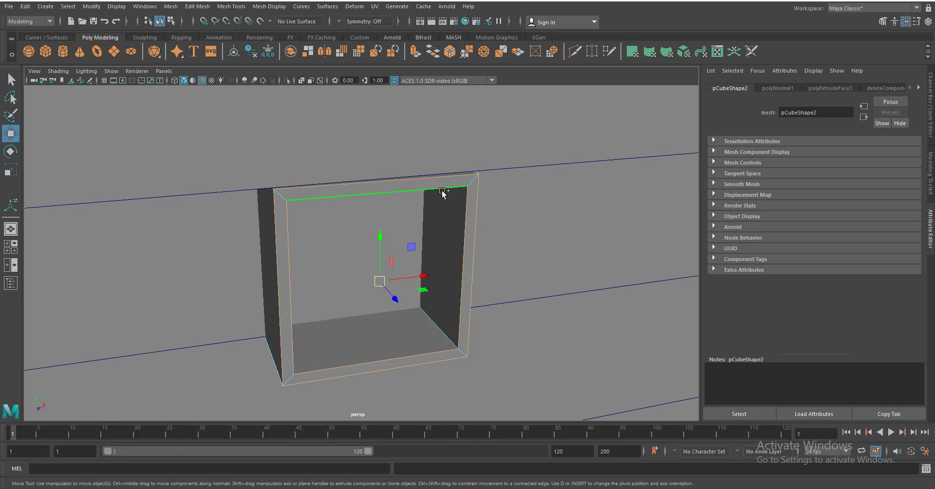
pyautogui.keyDown('alt'); pyautogui.moveTo(441, 191); pyautogui.dragTo(345, 236); pyautogui.keyUp('alt')
pyautogui.keyDown('alt'); pyautogui.moveTo(379, 271); pyautogui.dragTo(376, 265); pyautogui.keyUp('alt')
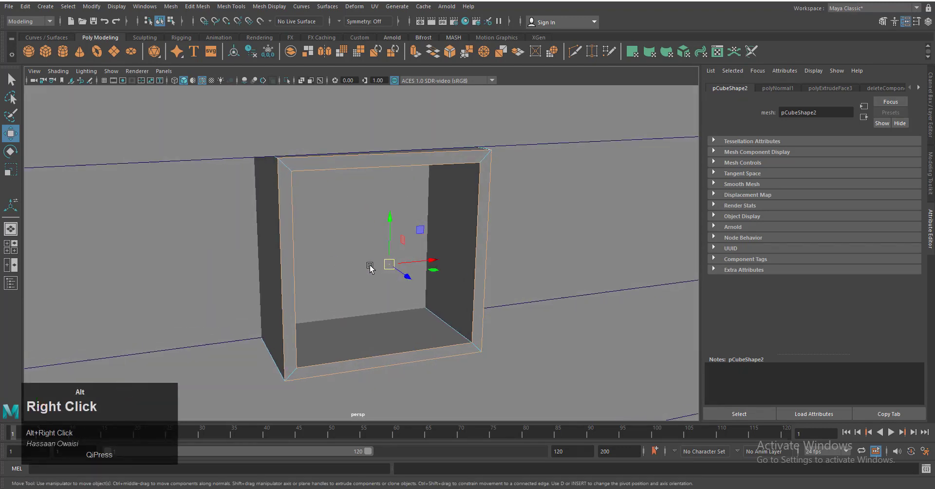
pyautogui.hotkey('ctrl', 'b')
pyautogui.click(825, 191)
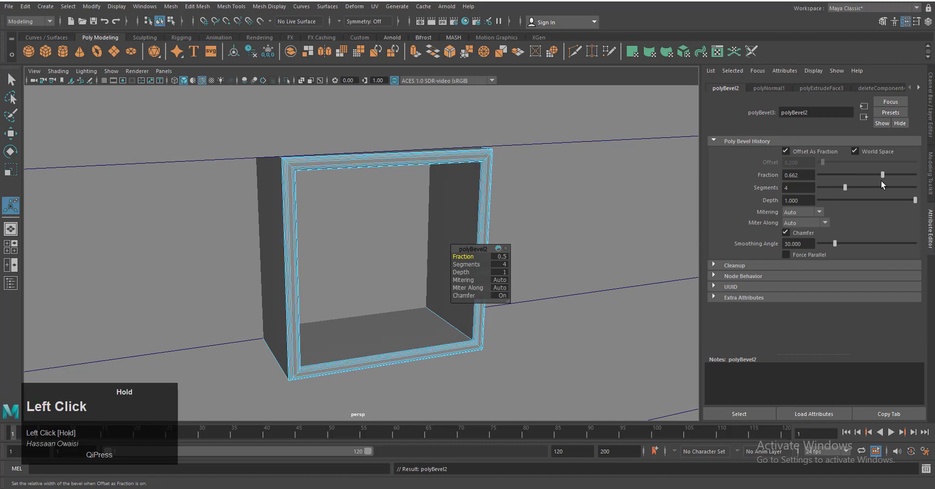
pyautogui.moveTo(882, 181); pyautogui.dragTo(887, 181)
pyautogui.moveTo(463, 160); pyautogui.dragTo(512, 131, button='right')
pyautogui.click(522, 171)
pyautogui.scroll(-4, 509, 314)
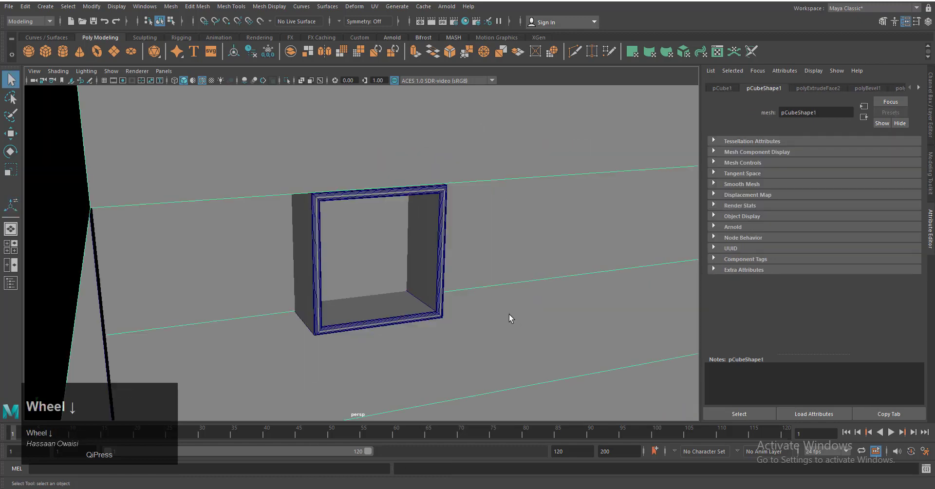
# - Turn off the wireframe overlay on the shaded model and save the scene
pyautogui.click(203, 81)
pyautogui.moveTo(429, 283)
pyautogui.keyDown('alt'); pyautogui.mouseDown()
pyautogui.moveTo(311, 325)
pyautogui.moveTo(363, 293)
pyautogui.mouseUp(); pyautogui.keyUp('alt')
pyautogui.scroll(-5, 326, 315)
pyautogui.hotkey('ctrl', 's')
# - In the front view with the wireframe overlay on, duplicate the beveled frame and place the copy directly beneath the original
pyautogui.click(368, 266)
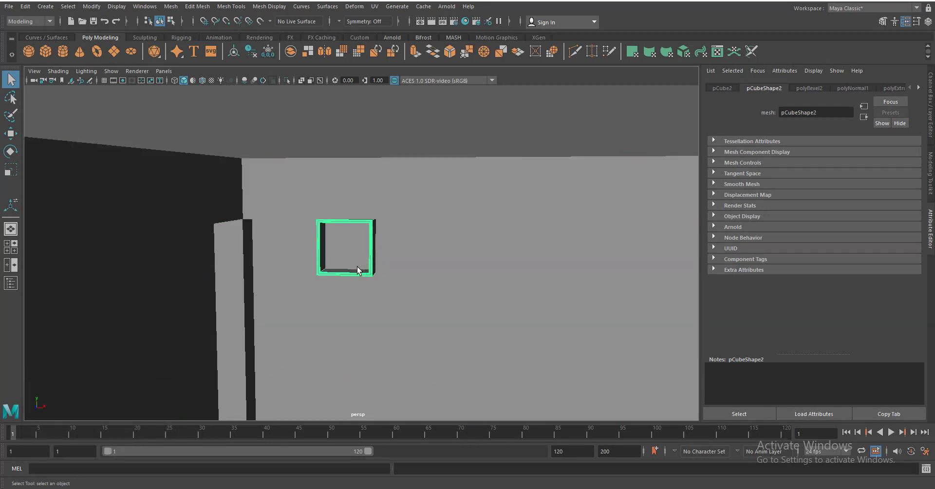
pyautogui.click(202, 80)
pyautogui.press('w')
pyautogui.press('space')
pyautogui.moveTo(424, 221); pyautogui.dragTo(424, 248, button='right')
pyautogui.scroll(6, 456, 305)
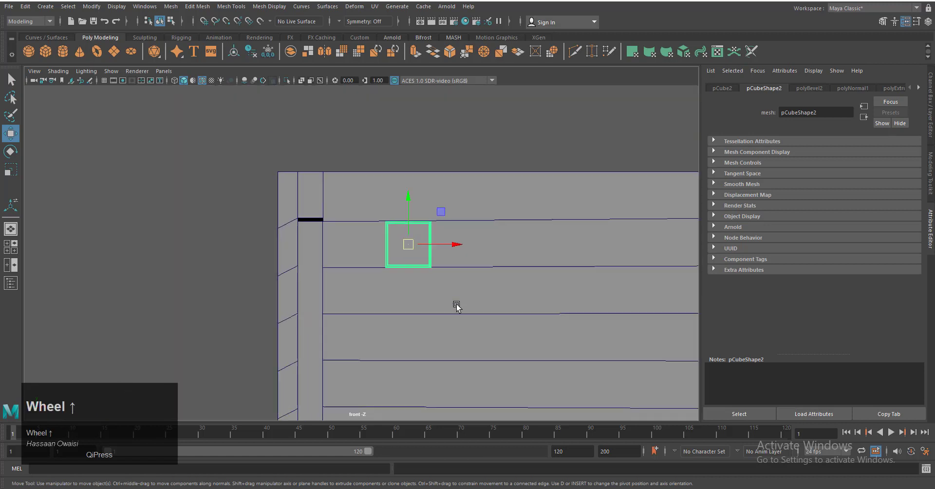
pyautogui.scroll(3, 411, 323)
pyautogui.keyDown('alt'); pyautogui.moveTo(498, 215); pyautogui.dragTo(412, 275, button='middle'); pyautogui.keyUp('alt')
pyautogui.hotkey('ctrl', 'd')
pyautogui.moveTo(393, 156); pyautogui.dragTo(395, 274)
pyautogui.scroll(5, 442, 303)
pyautogui.moveTo(441, 379); pyautogui.dragTo(440, 378)
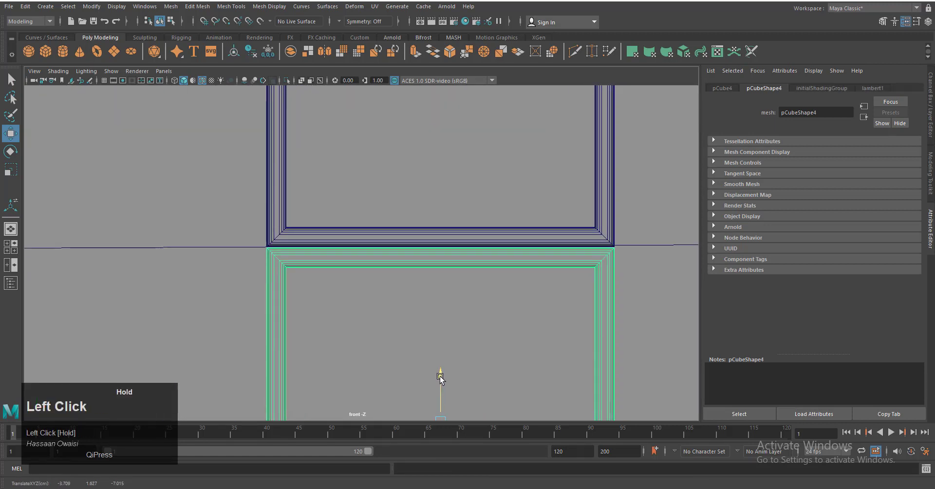
# - Duplicate the second frame and align the copy flush beneath it as the third in the column
pyautogui.scroll(-5, 407, 304)
pyautogui.moveTo(400, 236); pyautogui.dragTo(400, 306)
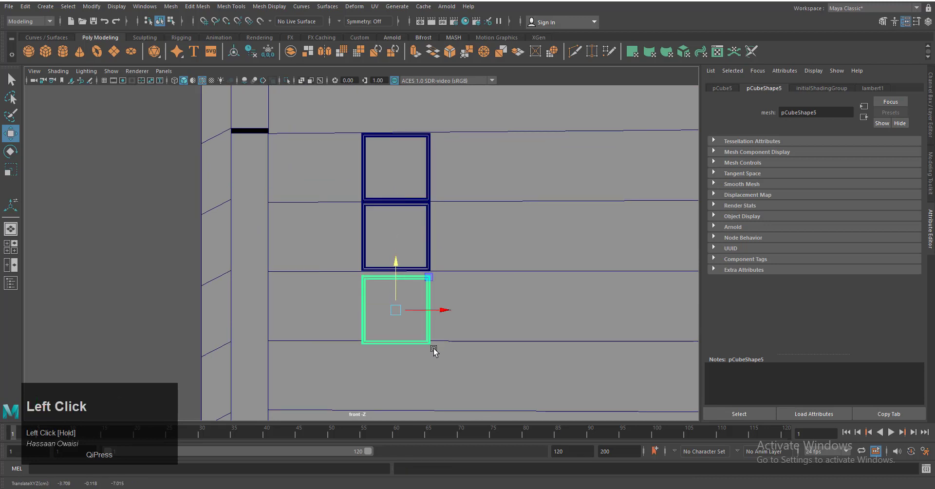
pyautogui.scroll(4, 434, 350)
pyautogui.keyDown('alt'); pyautogui.moveTo(434, 358); pyautogui.dragTo(406, 246, button='middle'); pyautogui.keyUp('alt')
pyautogui.scroll(2, 408, 279)
pyautogui.moveTo(428, 251); pyautogui.dragTo(428, 234)
pyautogui.scroll(-5, 428, 236)
# - Duplicate the third frame and place the copy directly beneath it as the fourth in the column
pyautogui.scroll(3, 434, 267)
pyautogui.hotkey('ctrl', 'd')
pyautogui.moveTo(415, 104); pyautogui.dragTo(415, 229)
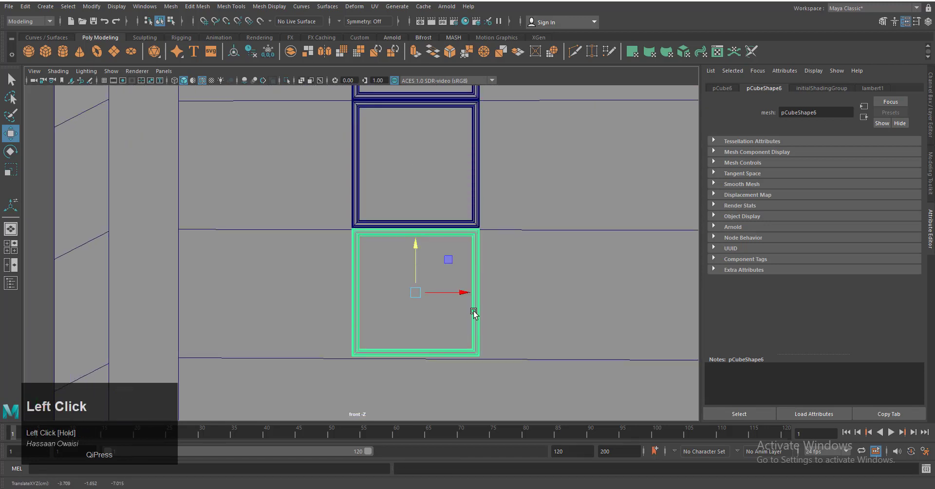
pyautogui.scroll(4, 474, 313)
pyautogui.moveTo(482, 295); pyautogui.dragTo(484, 292)
pyautogui.keyDown('alt'); pyautogui.moveTo(502, 322); pyautogui.dragTo(494, 272, button='middle'); pyautogui.keyUp('alt')
pyautogui.scroll(-6, 495, 272)
pyautogui.scroll(-3, 495, 274)
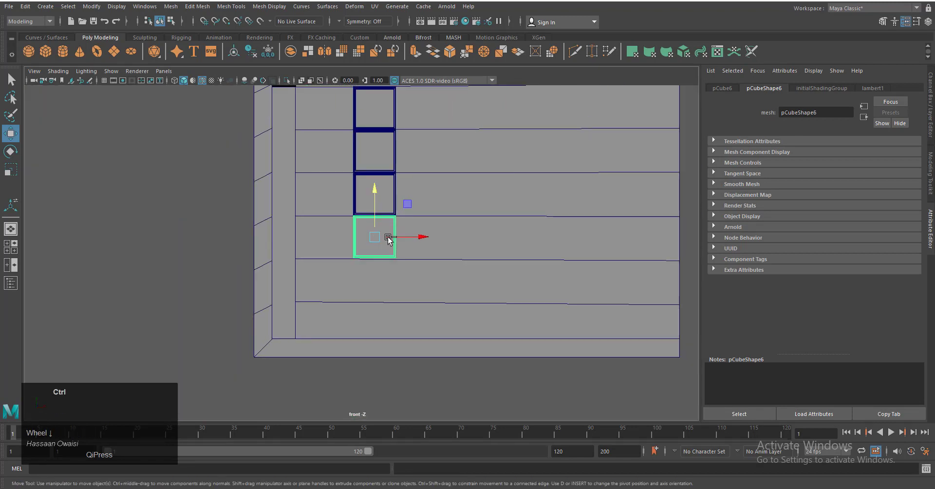
# - Duplicate the fourth frame and fit the copy against its underside as the fifth in the column
pyautogui.hotkey('ctrl', 'd')
pyautogui.moveTo(376, 189); pyautogui.dragTo(377, 230)
pyautogui.scroll(5, 438, 332)
pyautogui.keyDown('alt'); pyautogui.moveTo(438, 332); pyautogui.dragTo(422, 301, button='middle'); pyautogui.keyUp('alt')
pyautogui.scroll(4, 421, 300)
pyautogui.moveTo(398, 301); pyautogui.dragTo(398, 294)
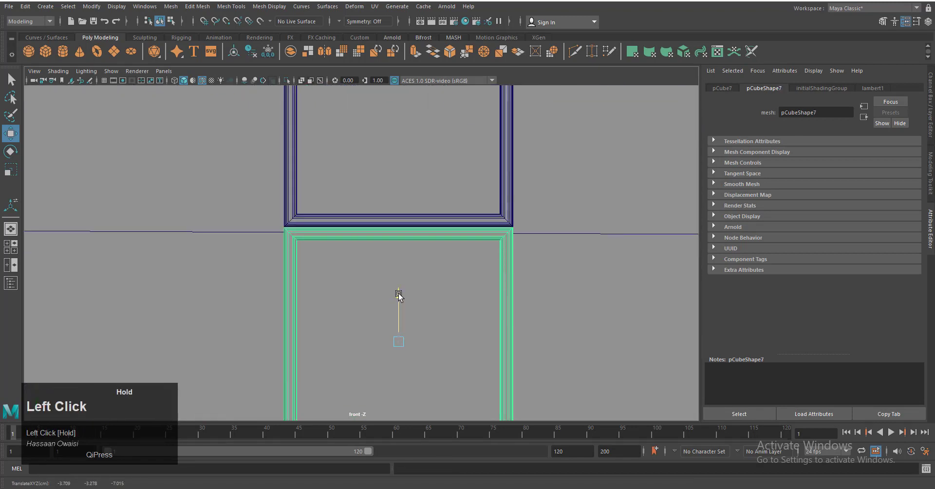
# - Add a sixth frame copy at the bottom of the column, placed directly beneath the fifth
pyautogui.scroll(8, 436, 286)
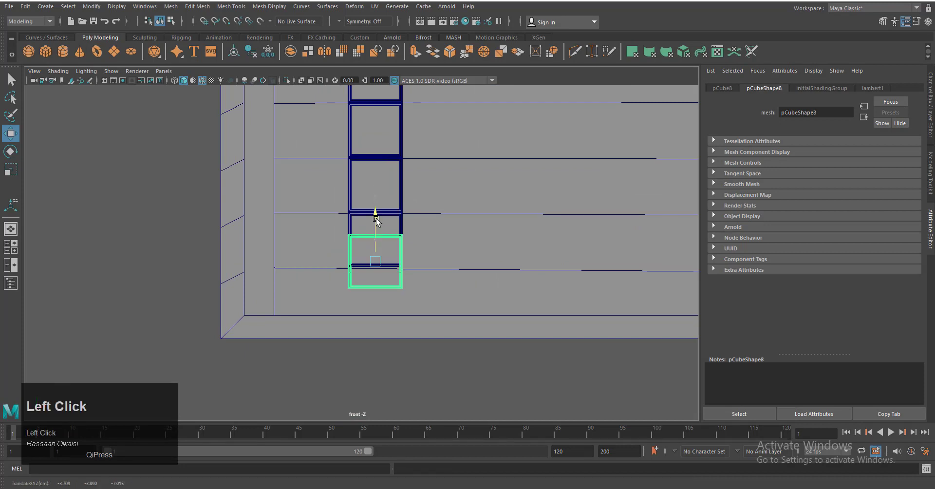
pyautogui.scroll(8, 433, 341)
pyautogui.keyDown('alt'); pyautogui.moveTo(436, 337); pyautogui.dragTo(440, 268, button='middle'); pyautogui.keyUp('alt')
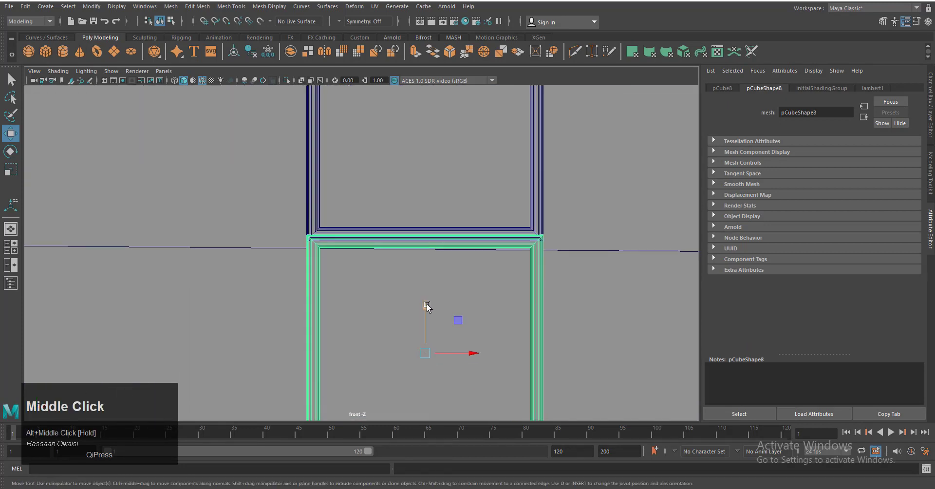
pyautogui.moveTo(426, 307); pyautogui.dragTo(426, 308)
pyautogui.click(434, 304)
# - Nudge the third and fourth frames of the column upward to close the gaps above them
pyautogui.keyDown('alt'); pyautogui.moveTo(437, 301); pyautogui.dragTo(454, 244, button='middle'); pyautogui.keyUp('alt')
pyautogui.click(451, 261)
pyautogui.keyDown('alt'); pyautogui.moveTo(445, 347); pyautogui.dragTo(445, 109, button='middle'); pyautogui.keyUp('alt')
pyautogui.keyDown('alt'); pyautogui.moveTo(472, 390); pyautogui.dragTo(471, 242, button='middle'); pyautogui.keyUp('alt')
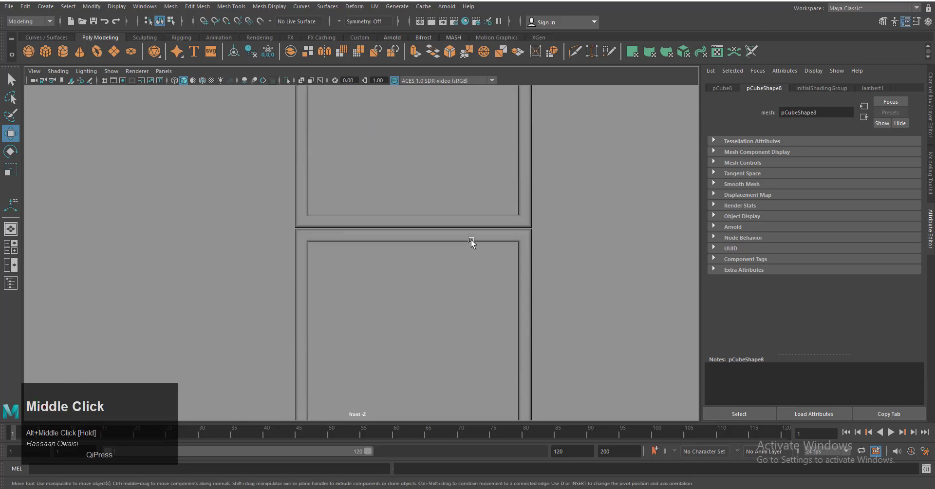
pyautogui.scroll(5, 471, 242)
pyautogui.click(460, 222)
pyautogui.moveTo(452, 369); pyautogui.dragTo(452, 365)
pyautogui.keyDown('alt'); pyautogui.moveTo(489, 380); pyautogui.dragTo(486, 207, button='middle'); pyautogui.keyUp('alt')
pyautogui.click(475, 274)
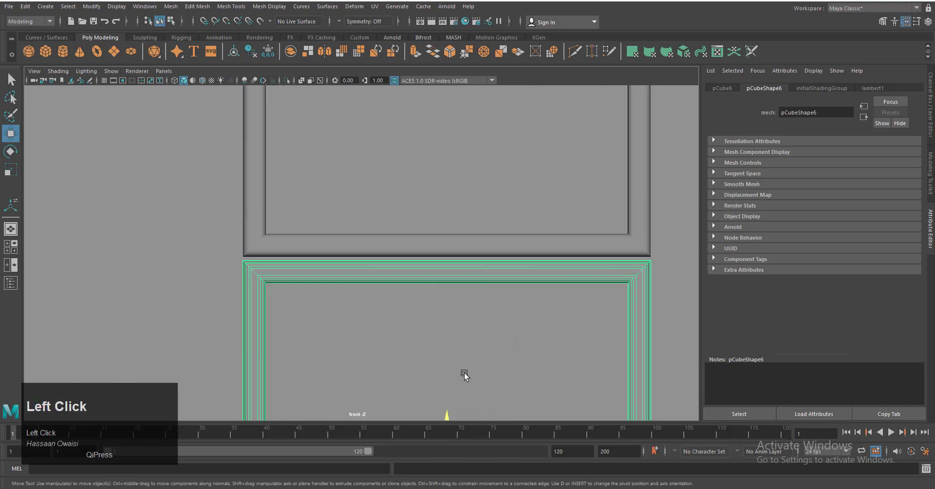
pyautogui.moveTo(448, 420); pyautogui.dragTo(447, 413)
# - Nudge the fifth and sixth frames of the column upward against the frames above them
pyautogui.scroll(1, 478, 269)
pyautogui.keyDown('alt'); pyautogui.moveTo(480, 407); pyautogui.dragTo(472, 177, button='middle'); pyautogui.keyUp('alt')
pyautogui.click(461, 244)
pyautogui.moveTo(440, 398); pyautogui.dragTo(440, 393)
pyautogui.keyDown('alt'); pyautogui.scroll(1, 478, 128); pyautogui.keyUp('alt')
pyautogui.keyDown('alt'); pyautogui.moveTo(481, 332); pyautogui.dragTo(478, 94, button='middle'); pyautogui.keyUp('alt')
pyautogui.click(460, 243)
pyautogui.moveTo(437, 405); pyautogui.dragTo(434, 399)
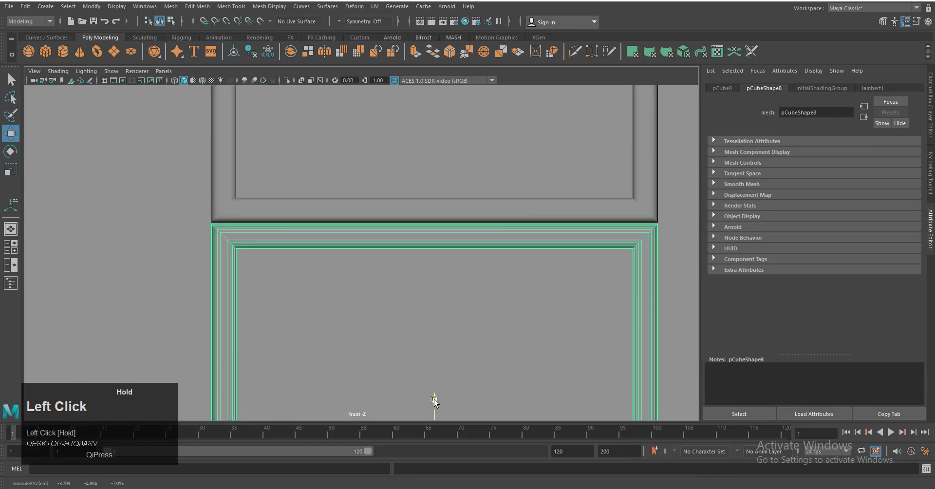
# - Move the room's floor vertices vertically so the floor line meets the underside of the lowest frame
pyautogui.scroll(-5, 418, 276)
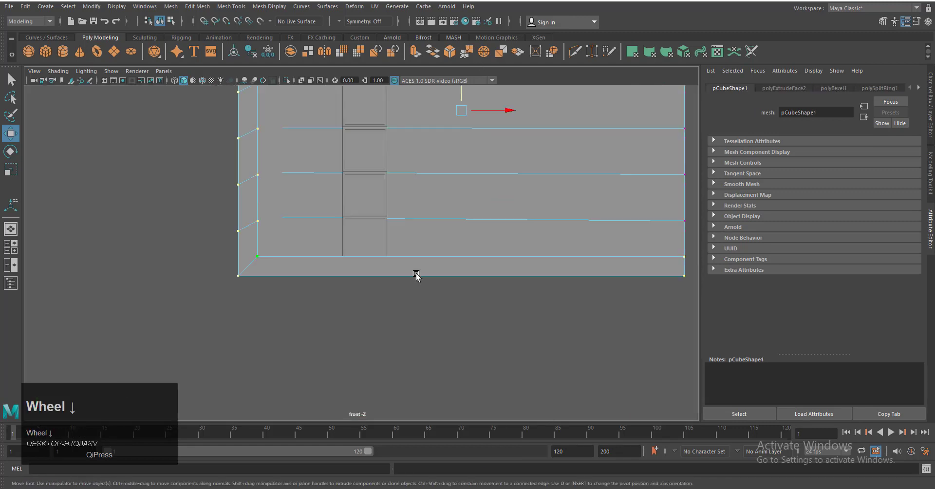
pyautogui.keyDown('alt'); pyautogui.moveTo(324, 311); pyautogui.dragTo(274, 317, button='middle'); pyautogui.keyUp('alt')
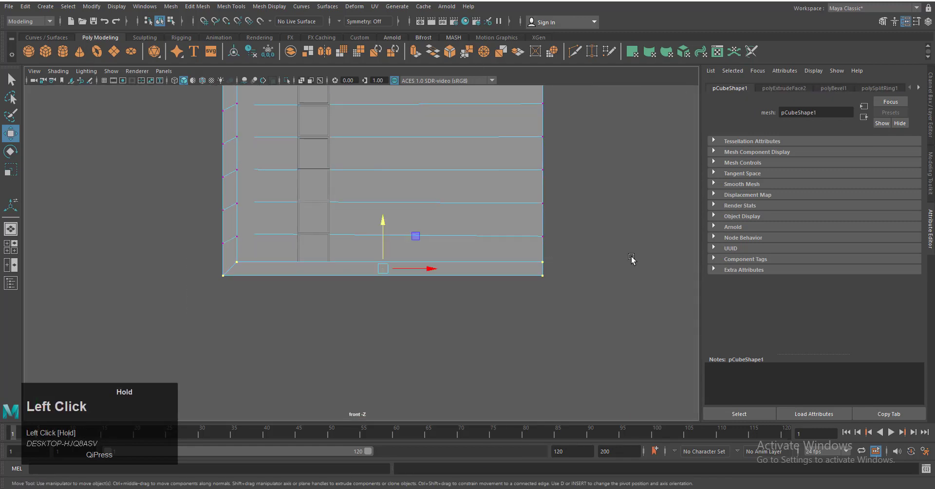
pyautogui.scroll(8, 332, 288)
pyautogui.keyDown('alt'); pyautogui.moveTo(328, 292); pyautogui.dragTo(465, 263, button='middle'); pyautogui.keyUp('alt')
pyautogui.scroll(1, 465, 263)
pyautogui.moveTo(641, 251); pyautogui.dragTo(643, 268)
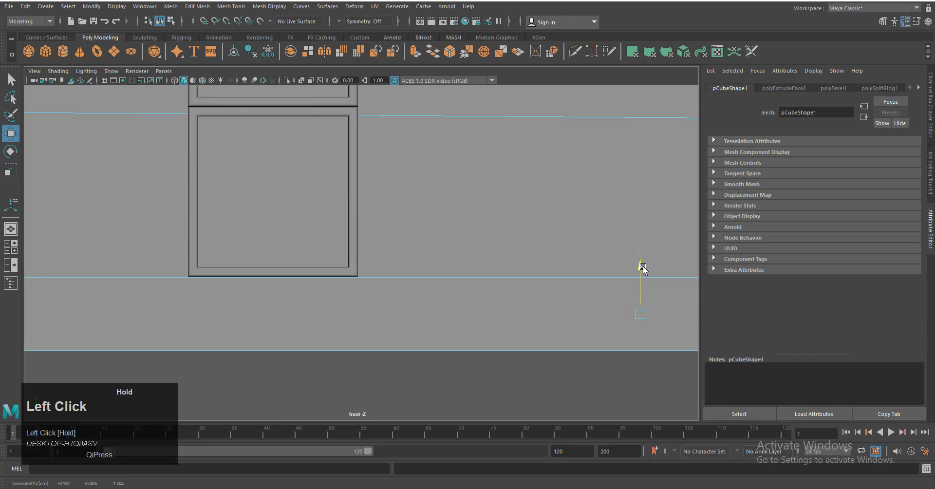
pyautogui.moveTo(507, 221); pyautogui.dragTo(538, 195, button='right')
# - Turn the wireframe overlay back on and move the top frame of the column left in the front view
pyautogui.press('space')
pyautogui.moveTo(540, 268); pyautogui.dragTo(541, 238, button='right')
pyautogui.press('space')
pyautogui.moveTo(468, 286); pyautogui.dragTo(467, 311, button='right')
pyautogui.scroll(-8, 397, 211)
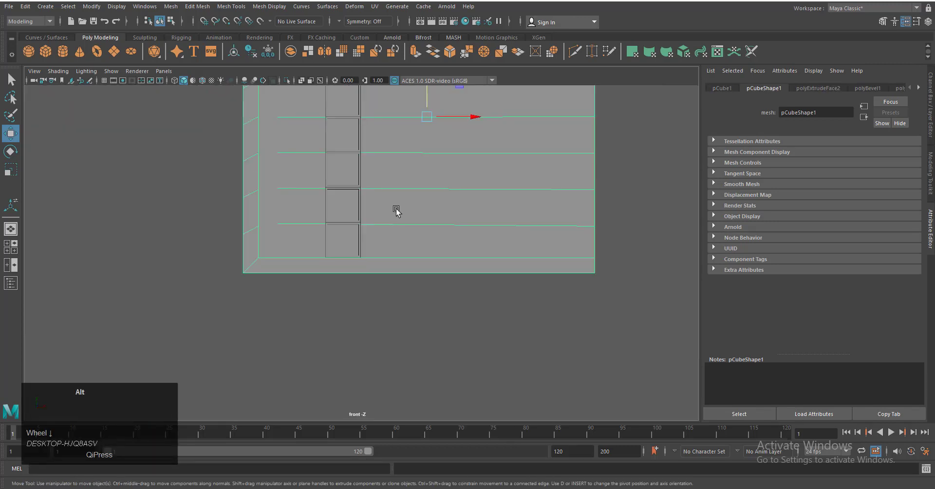
pyautogui.keyDown('alt'); pyautogui.moveTo(397, 211); pyautogui.dragTo(429, 383, button='middle'); pyautogui.keyUp('alt')
pyautogui.scroll(5, 434, 246)
pyautogui.click(433, 246)
pyautogui.scroll(3, 433, 246)
pyautogui.keyDown('alt'); pyautogui.moveTo(434, 246); pyautogui.dragTo(475, 248, button='middle'); pyautogui.keyUp('alt')
pyautogui.click(202, 81)
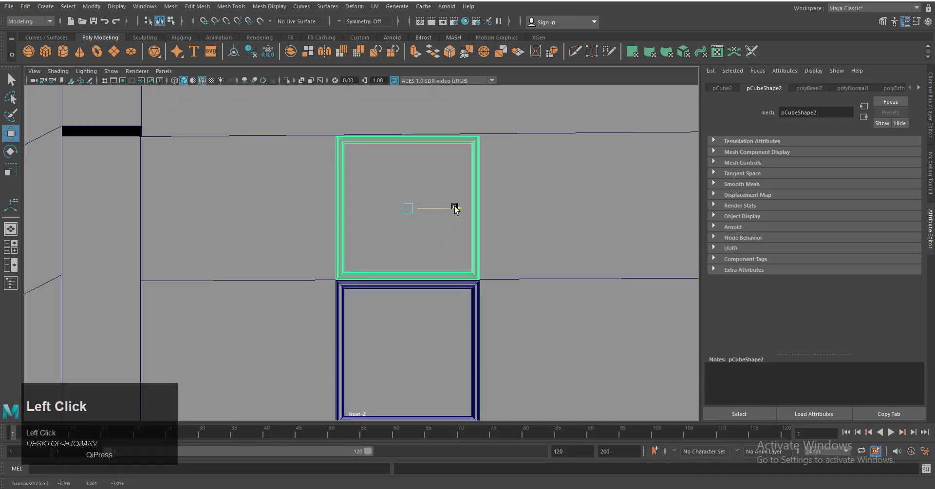
pyautogui.moveTo(455, 207); pyautogui.dragTo(400, 214)
# - Widen the top frame into a horizontal rectangle by moving its right-side vertices to the right
pyautogui.moveTo(390, 128); pyautogui.dragTo(487, 297)
pyautogui.scroll(-4, 517, 261)
pyautogui.keyDown('alt'); pyautogui.moveTo(518, 261); pyautogui.dragTo(496, 261, button='middle'); pyautogui.keyUp('alt')
pyautogui.moveTo(416, 228); pyautogui.dragTo(475, 236)
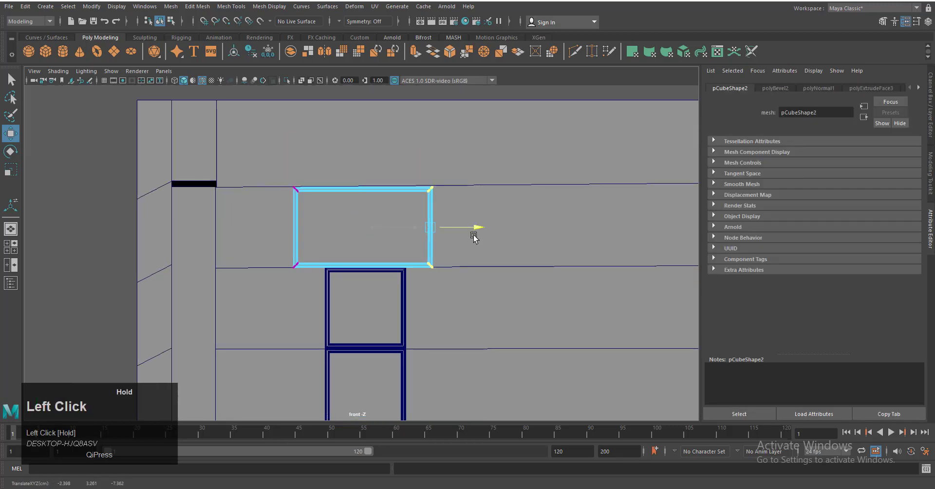
pyautogui.moveTo(440, 187); pyautogui.dragTo(472, 163, button='right')
# - Duplicate the widened top frame and move the copy right along the top row
pyautogui.keyDown('alt'); pyautogui.moveTo(517, 342); pyautogui.dragTo(326, 326, button='middle'); pyautogui.keyUp('alt')
pyautogui.hotkey('ctrl', 'd')
pyautogui.moveTo(194, 212); pyautogui.dragTo(487, 213)
# - Stretch the copied top-row frame by moving its right-side vertices toward the wall's right end
pyautogui.keyDown('alt'); pyautogui.moveTo(556, 295); pyautogui.dragTo(349, 301, button='middle'); pyautogui.keyUp('alt')
pyautogui.moveTo(401, 194); pyautogui.dragTo(355, 194, button='right')
pyautogui.moveTo(371, 155); pyautogui.dragTo(481, 271)
pyautogui.moveTo(447, 220); pyautogui.dragTo(494, 221)
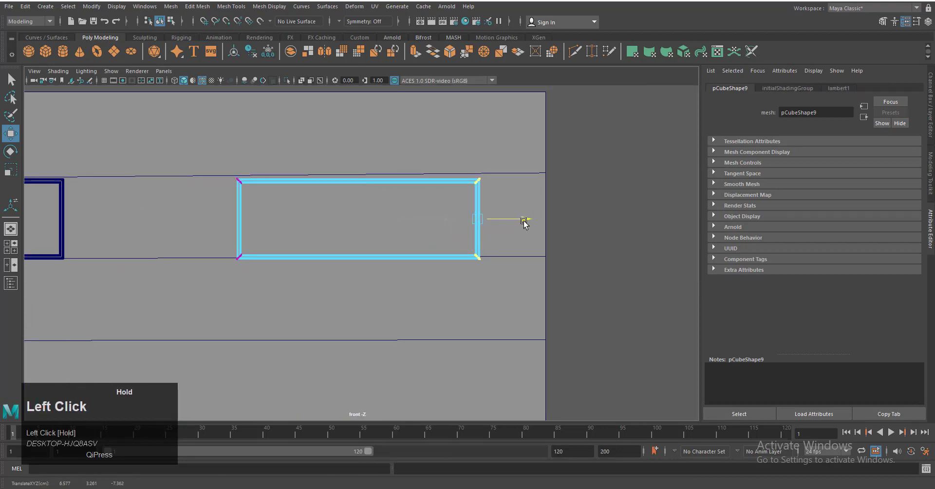
pyautogui.moveTo(457, 182); pyautogui.dragTo(486, 145, button='right')
# - Lower the vertex at the right end of the wall's uppermost horizontal edge to level that edge
pyautogui.click(519, 152)
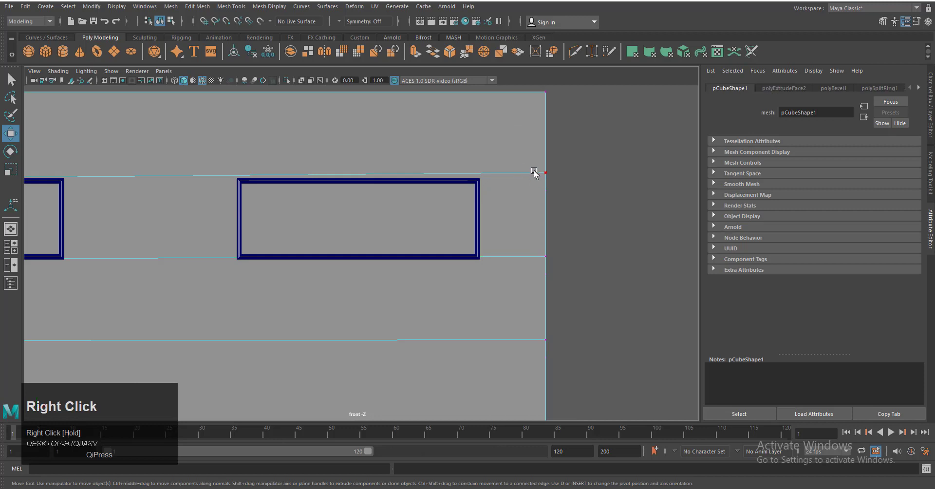
pyautogui.moveTo(519, 155); pyautogui.dragTo(556, 194)
pyautogui.moveTo(544, 134); pyautogui.dragTo(545, 138)
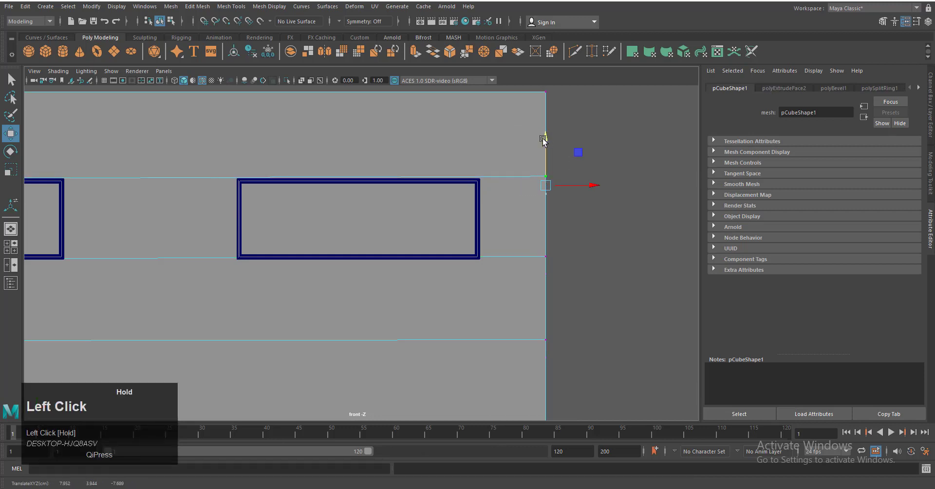
pyautogui.moveTo(490, 137); pyautogui.dragTo(531, 121, button='right')
# - Move the square frame in the second row left toward the corner post
pyautogui.keyDown('alt'); pyautogui.moveTo(588, 292); pyautogui.dragTo(365, 296, button='right'); pyautogui.keyUp('alt')
pyautogui.keyDown('alt'); pyautogui.moveTo(364, 296); pyautogui.dragTo(433, 274, button='middle'); pyautogui.keyUp('alt')
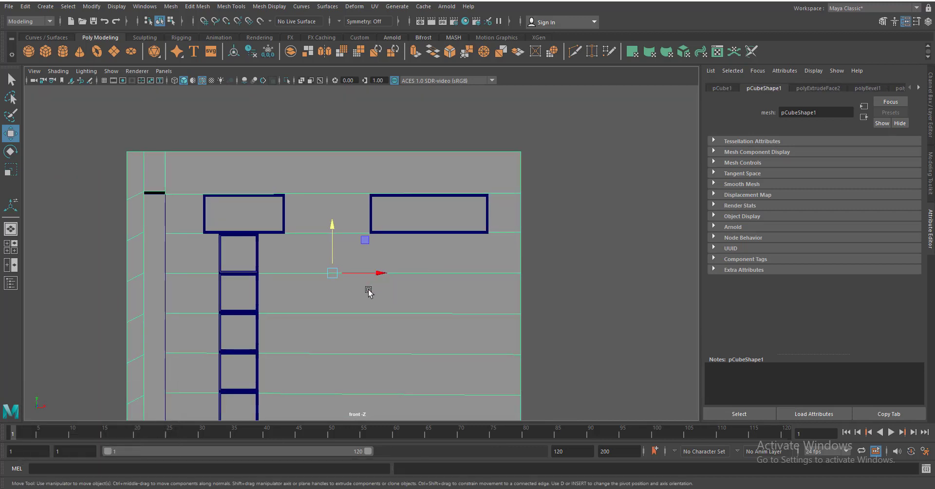
pyautogui.click(227, 265)
pyautogui.scroll(2, 282, 313)
pyautogui.keyDown('shift'); pyautogui.moveTo(282, 313); pyautogui.dragTo(517, 284, button='middle'); pyautogui.keyUp('shift')
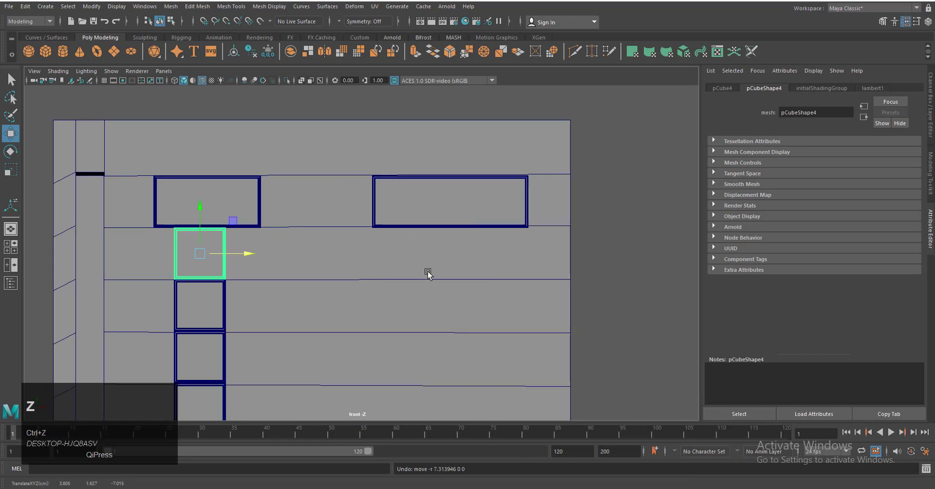
pyautogui.scroll(5, 427, 272)
pyautogui.keyDown('alt'); pyautogui.moveTo(113, 302); pyautogui.dragTo(448, 297, button='middle'); pyautogui.keyUp('alt')
pyautogui.scroll(1, 450, 292)
pyautogui.moveTo(449, 245); pyautogui.dragTo(392, 246)
# - Widen the second-row frame by moving its left-side vertices to the edge of the corner post
pyautogui.moveTo(290, 208); pyautogui.dragTo(259, 209, button='right')
pyautogui.moveTo(262, 178); pyautogui.dragTo(336, 316)
pyautogui.moveTo(342, 248); pyautogui.dragTo(261, 253)
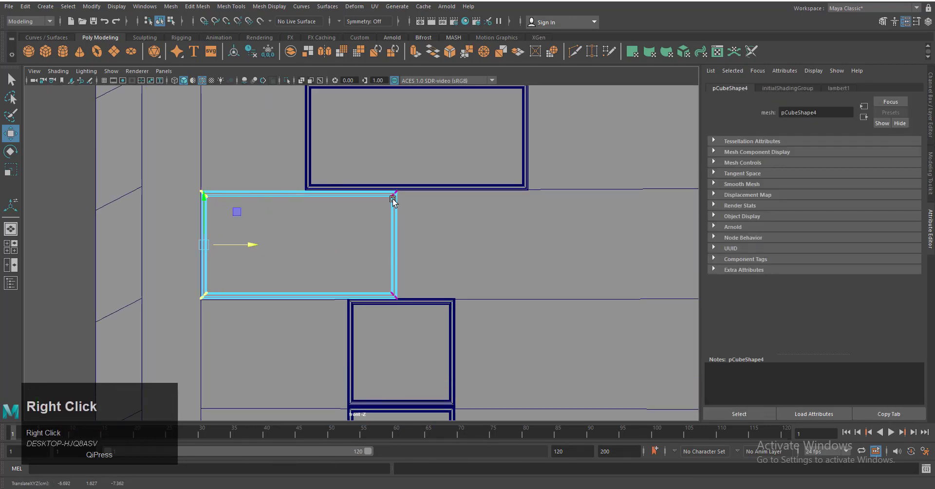
pyautogui.moveTo(393, 199); pyautogui.dragTo(419, 197, button='right')
# - Duplicate the widened second-row frame and place the copy to its right, between the two top-row frames
pyautogui.moveTo(386, 247); pyautogui.dragTo(695, 248)
pyautogui.scroll(-3, 570, 287)
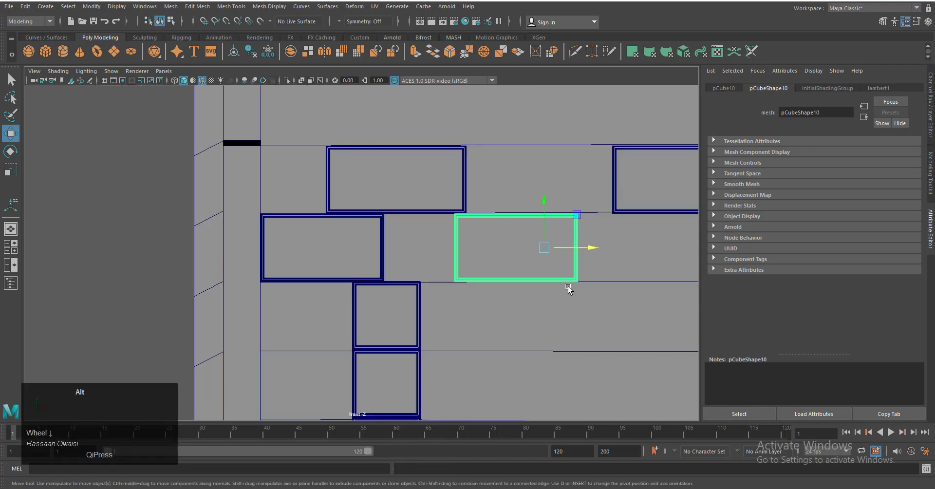
pyautogui.keyDown('alt'); pyautogui.moveTo(568, 287); pyautogui.dragTo(445, 289, button='middle'); pyautogui.keyUp('alt')
pyautogui.moveTo(460, 249); pyautogui.dragTo(470, 250)
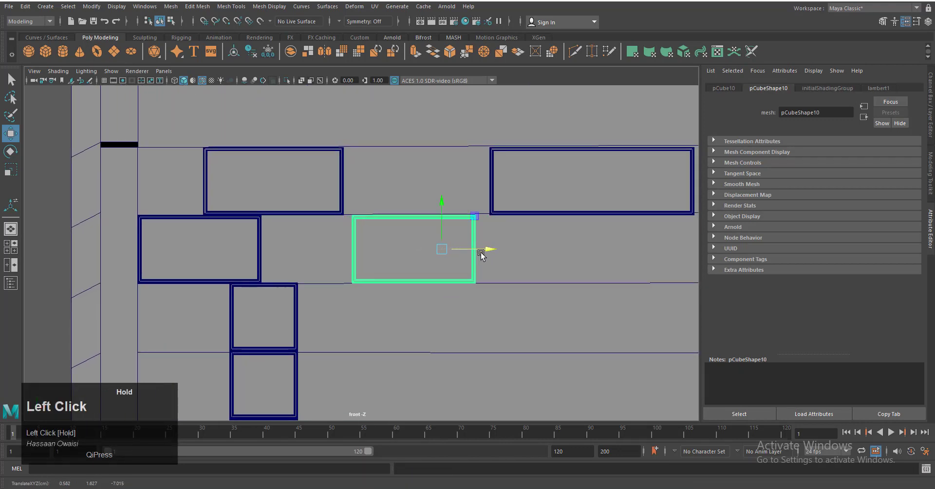
# - Narrow the second-row copy by moving its left-side vertices inward, and shift the frame slightly left
pyautogui.moveTo(403, 250); pyautogui.dragTo(425, 250)
pyautogui.moveTo(472, 217); pyautogui.dragTo(512, 204, button='right')
pyautogui.keyDown('alt'); pyautogui.moveTo(493, 255); pyautogui.dragTo(461, 255, button='middle'); pyautogui.keyUp('alt')
pyautogui.moveTo(461, 252); pyautogui.dragTo(433, 255)
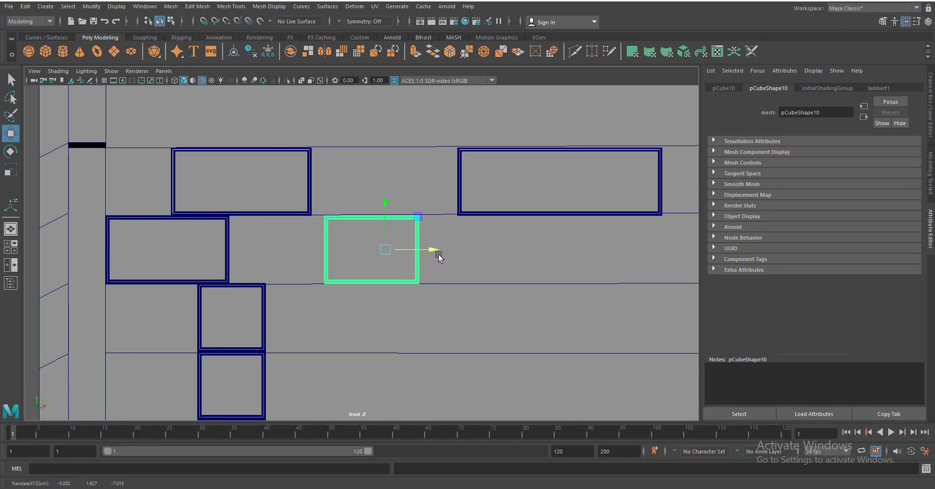
# - Duplicate the narrowed second-row frame to the right and widen the copy by moving its right-side vertices outward
pyautogui.hotkey('ctrl', 'd')
pyautogui.moveTo(437, 253); pyautogui.dragTo(620, 277)
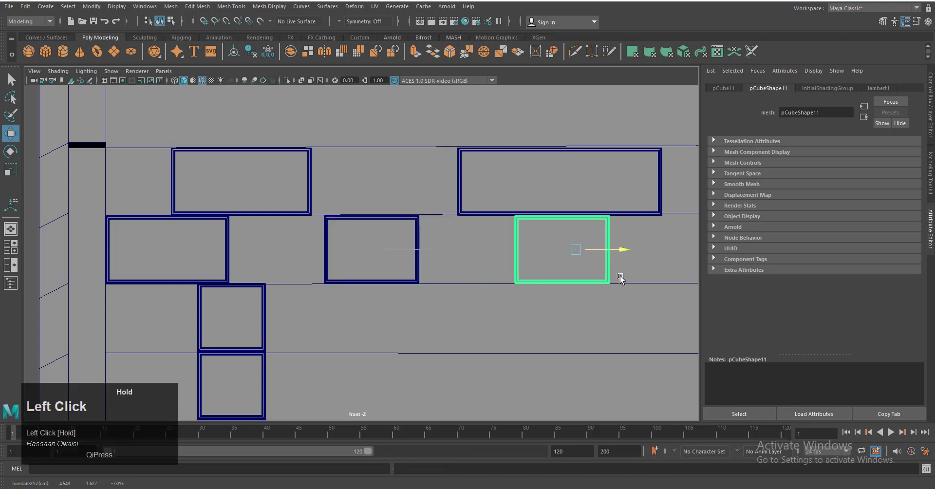
pyautogui.keyDown('alt'); pyautogui.moveTo(608, 282); pyautogui.dragTo(459, 288, button='middle'); pyautogui.keyUp('alt')
pyautogui.moveTo(381, 236); pyautogui.dragTo(375, 235, button='right')
pyautogui.moveTo(456, 235); pyautogui.dragTo(508, 237)
pyautogui.moveTo(456, 204); pyautogui.dragTo(488, 188, button='right')
# - Widen the square frame in the third row by moving its right-side vertices to the right
pyautogui.keyDown('alt'); pyautogui.moveTo(356, 300); pyautogui.dragTo(622, 263, button='middle'); pyautogui.keyUp('alt')
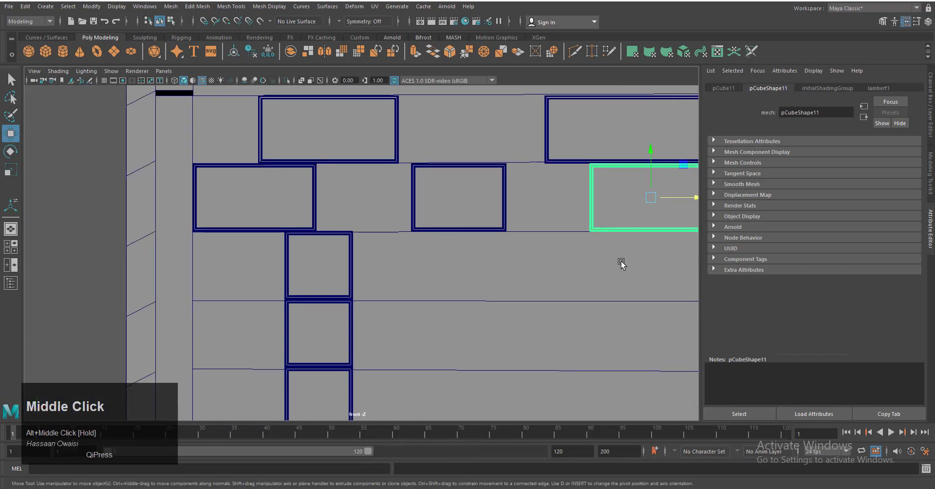
pyautogui.click(353, 240)
pyautogui.moveTo(350, 243); pyautogui.dragTo(321, 242, button='right')
pyautogui.moveTo(339, 223); pyautogui.dragTo(375, 310)
pyautogui.moveTo(398, 268); pyautogui.dragTo(469, 281)
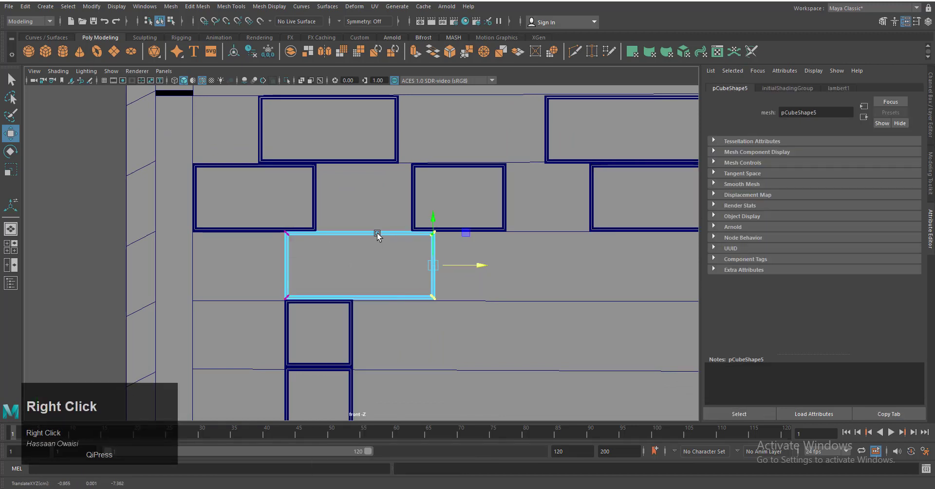
pyautogui.moveTo(377, 234); pyautogui.dragTo(410, 216, button='right')
# - Move the rightmost second-row frame right until it meets the end of the back wall
pyautogui.scroll(-3, 487, 234)
pyautogui.click(612, 225)
pyautogui.moveTo(606, 214); pyautogui.dragTo(627, 225)
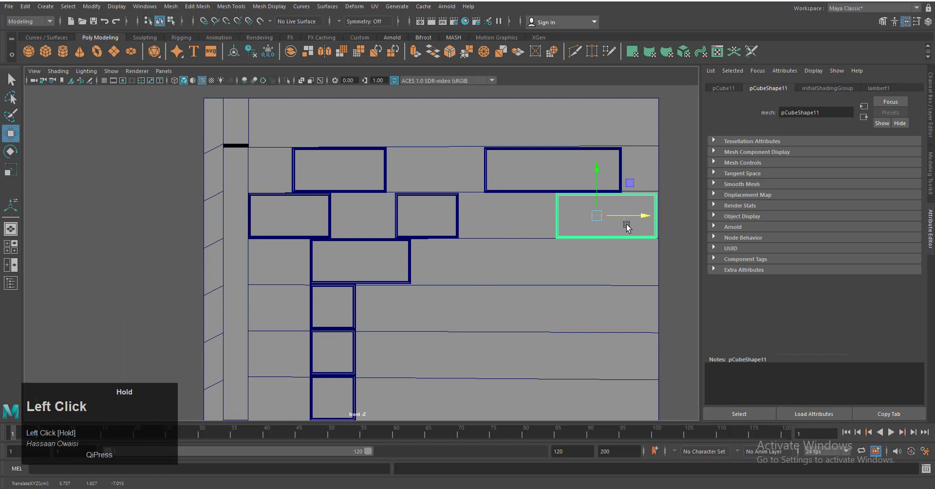
# - Narrow the rightmost second-row frame by moving its left-side vertices to the right
pyautogui.moveTo(572, 207); pyautogui.dragTo(527, 197, button='right')
pyautogui.moveTo(516, 178); pyautogui.dragTo(584, 281)
pyautogui.moveTo(605, 215); pyautogui.dragTo(628, 215)
pyautogui.moveTo(643, 193); pyautogui.dragTo(681, 178, button='right')
# - Duplicate the wide third-row frame and place the copy farther right in the same row
pyautogui.click(409, 267)
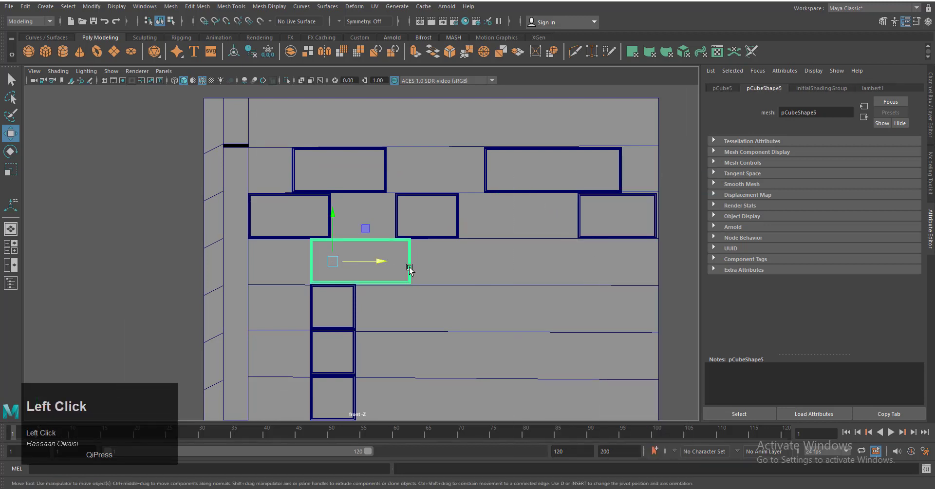
pyautogui.keyDown('shift'); pyautogui.moveTo(409, 267); pyautogui.dragTo(505, 291); pyautogui.keyUp('shift')
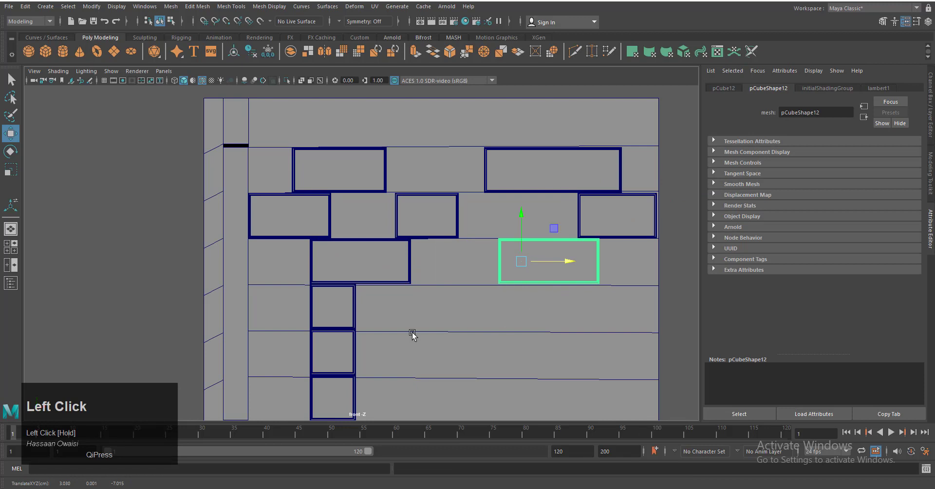
pyautogui.keyDown('alt'); pyautogui.moveTo(412, 335); pyautogui.dragTo(460, 323, button='middle'); pyautogui.keyUp('alt')
# - Move the fourth-row square frame left against the corner post, and add a copy to its right, widened by its right-side vertices
pyautogui.click(402, 293)
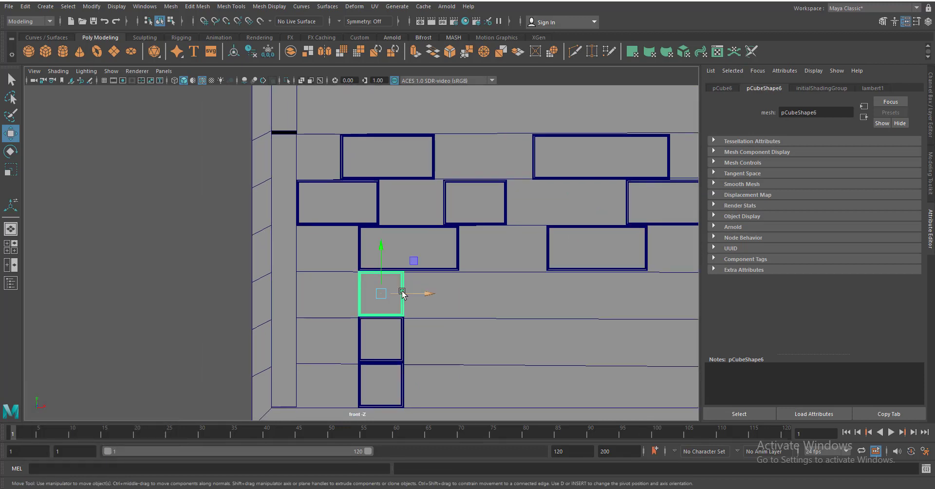
pyautogui.moveTo(429, 304); pyautogui.dragTo(479, 296)
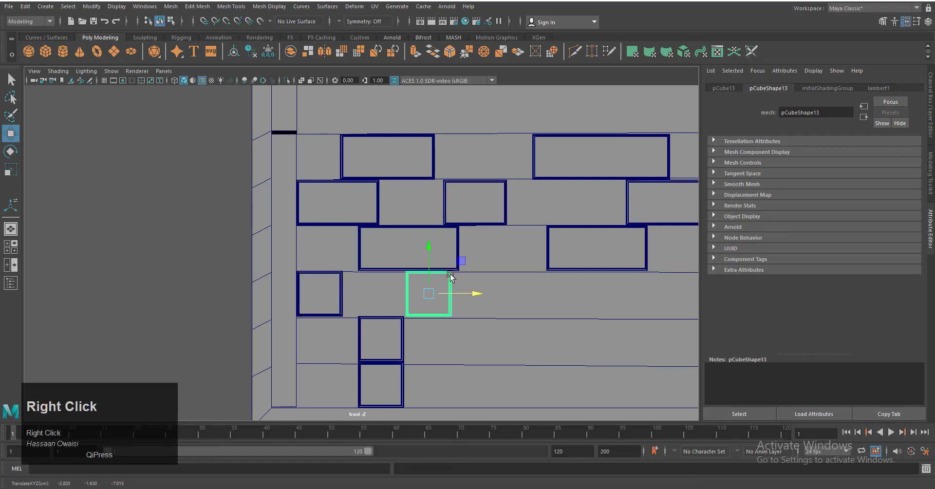
pyautogui.moveTo(450, 274); pyautogui.dragTo(404, 275, button='right')
pyautogui.moveTo(434, 260); pyautogui.dragTo(505, 366)
pyautogui.moveTo(492, 294); pyautogui.dragTo(553, 303)
pyautogui.moveTo(499, 275); pyautogui.dragTo(518, 269, button='right')
# - Duplicate the wide fourth-row frame directly to its right and narrow the copy by moving its right-side vertices inward
pyautogui.moveTo(492, 291); pyautogui.dragTo(602, 312)
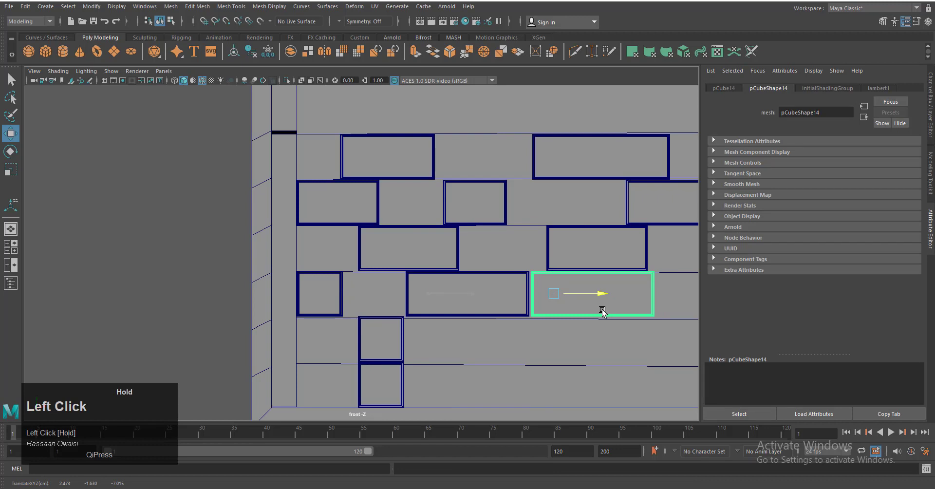
pyautogui.keyDown('alt'); pyautogui.moveTo(602, 345); pyautogui.dragTo(488, 350, button='middle'); pyautogui.keyUp('alt')
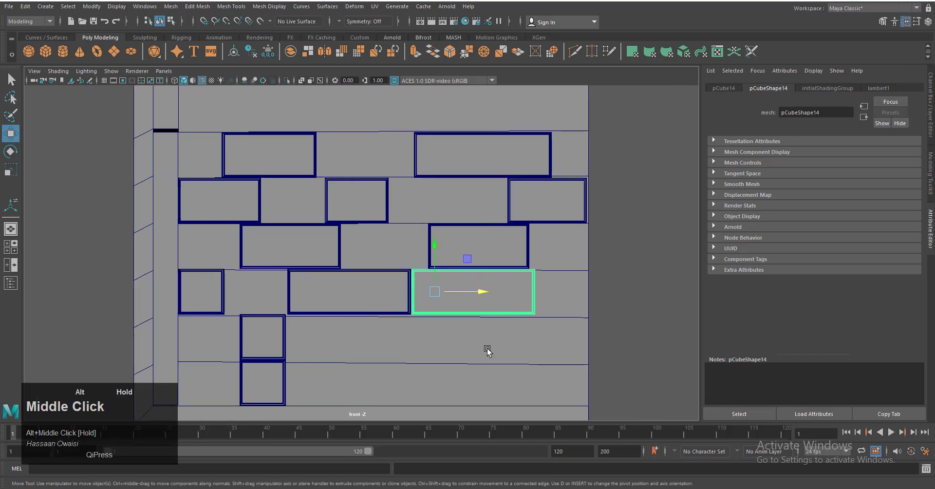
pyautogui.moveTo(534, 288); pyautogui.dragTo(507, 292, button='right')
pyautogui.moveTo(580, 291); pyautogui.dragTo(559, 292)
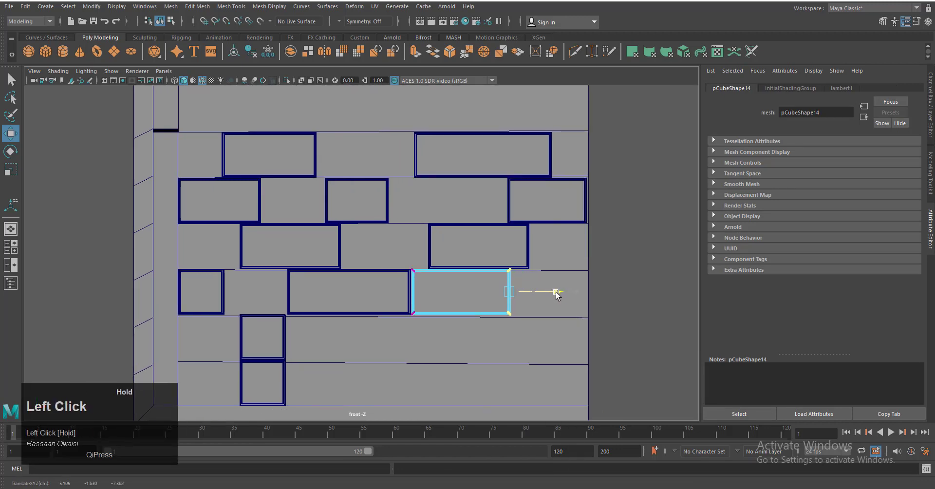
# - Duplicate the narrowed fourth-row frame to the right end of the wall and shrink the copy by moving its left-side vertices right
pyautogui.hotkey('ctrl', 'd')
pyautogui.moveTo(483, 292); pyautogui.dragTo(540, 301)
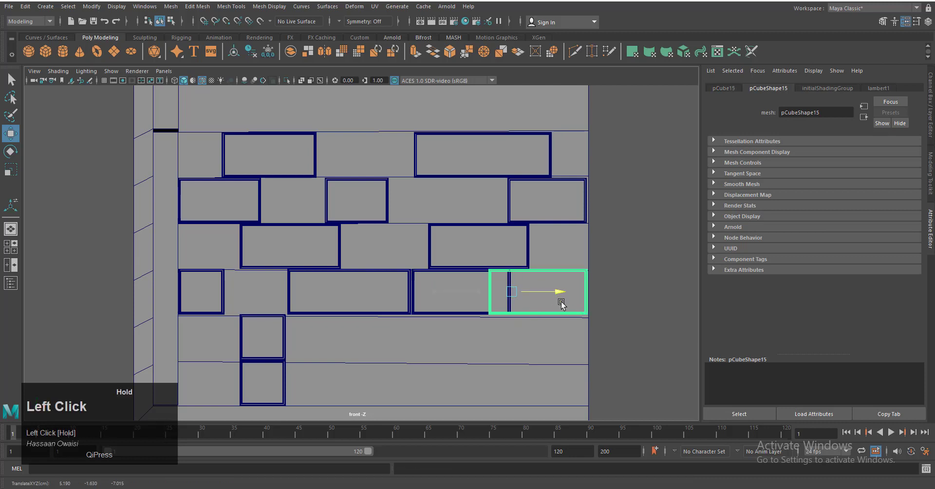
pyautogui.moveTo(584, 269); pyautogui.dragTo(545, 269, button='right')
pyautogui.moveTo(458, 353); pyautogui.dragTo(547, 250)
pyautogui.moveTo(534, 297); pyautogui.dragTo(582, 299)
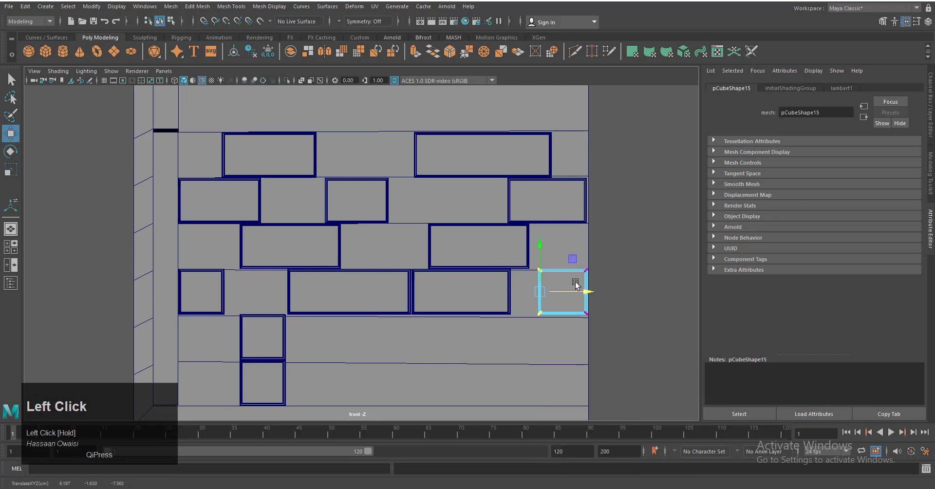
pyautogui.moveTo(575, 284); pyautogui.dragTo(598, 225, button='right')
# - Shift the fifth-row square frame left and widen it by moving its right-side vertices to the right
pyautogui.click(284, 334)
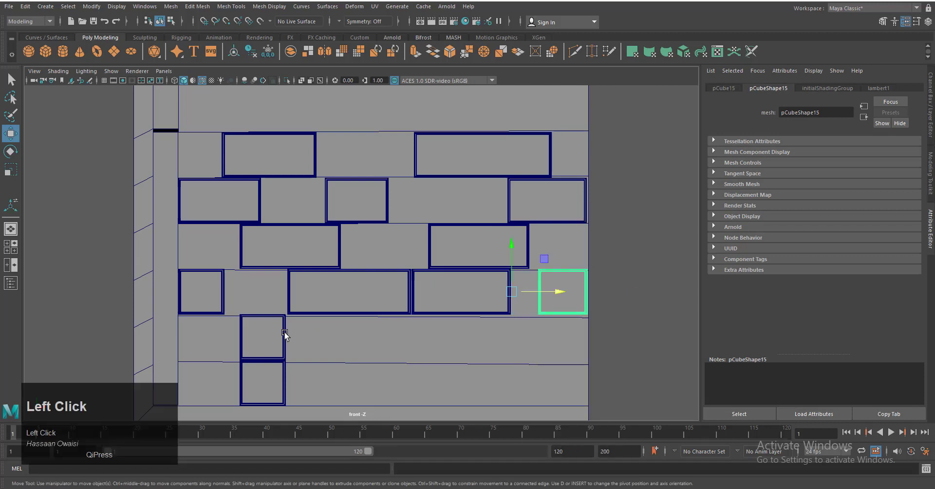
pyautogui.moveTo(311, 337); pyautogui.dragTo(297, 341)
pyautogui.moveTo(262, 323); pyautogui.dragTo(215, 322, button='right')
pyautogui.moveTo(259, 375); pyautogui.dragTo(287, 304)
pyautogui.moveTo(310, 337); pyautogui.dragTo(344, 338)
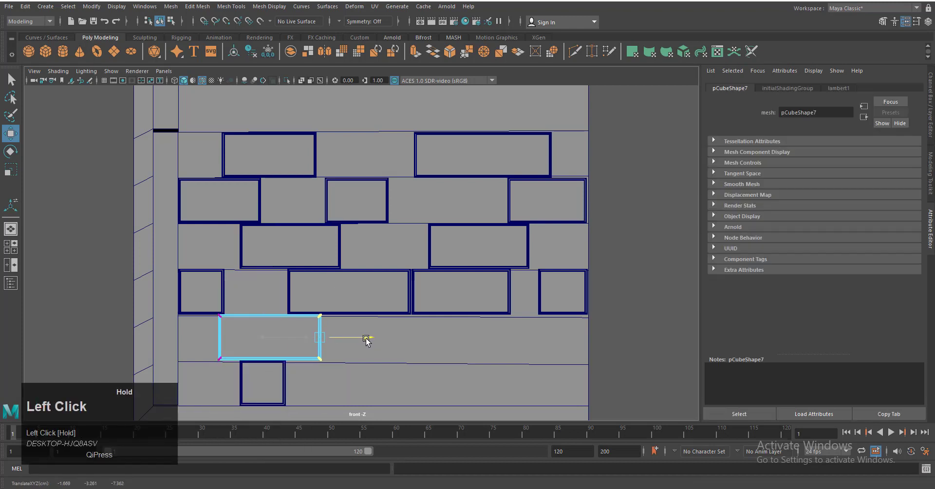
pyautogui.moveTo(301, 315); pyautogui.dragTo(336, 273, button='right')
# - Duplicate the widened fifth-row frame to the right and narrow the copy by moving its right-side vertices inward
pyautogui.keyDown('shift'); pyautogui.moveTo(291, 339); pyautogui.dragTo(428, 345); pyautogui.keyUp('shift')
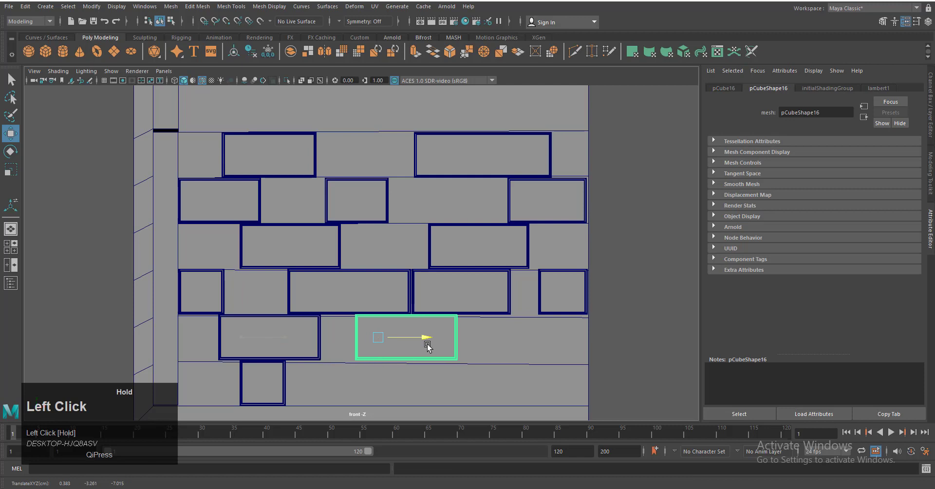
pyautogui.moveTo(457, 326); pyautogui.dragTo(412, 327, button='right')
pyautogui.moveTo(505, 340); pyautogui.dragTo(487, 340)
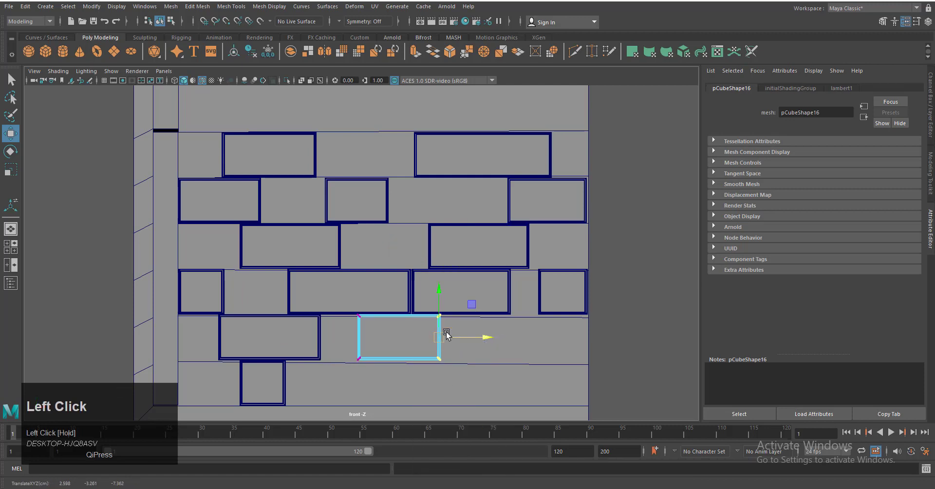
pyautogui.moveTo(447, 336); pyautogui.dragTo(459, 234, button='right')
# - Duplicate the narrowed fifth-row frame to the right and extend the copy's right-side vertices to the end of the wall
pyautogui.hotkey('ctrl', 'd')
pyautogui.moveTo(428, 338); pyautogui.dragTo(562, 366)
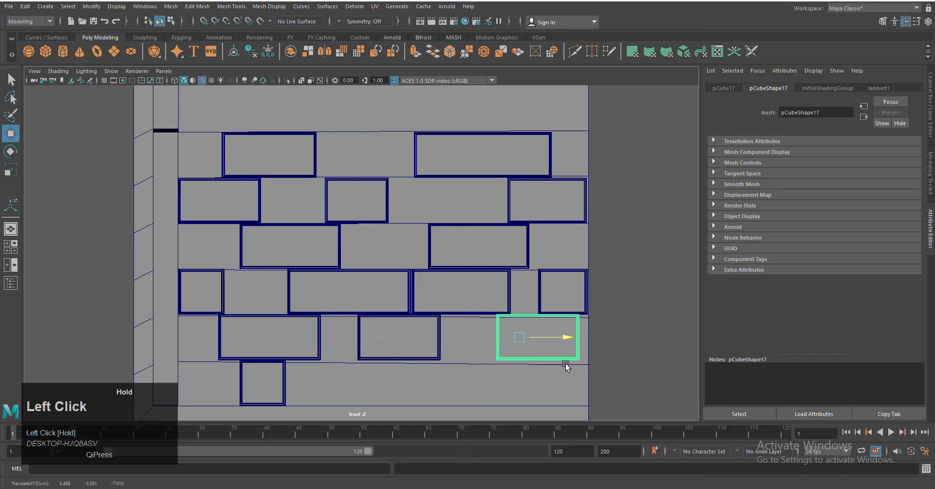
pyautogui.moveTo(576, 319); pyautogui.dragTo(534, 318, button='right')
pyautogui.moveTo(626, 338); pyautogui.dragTo(632, 340)
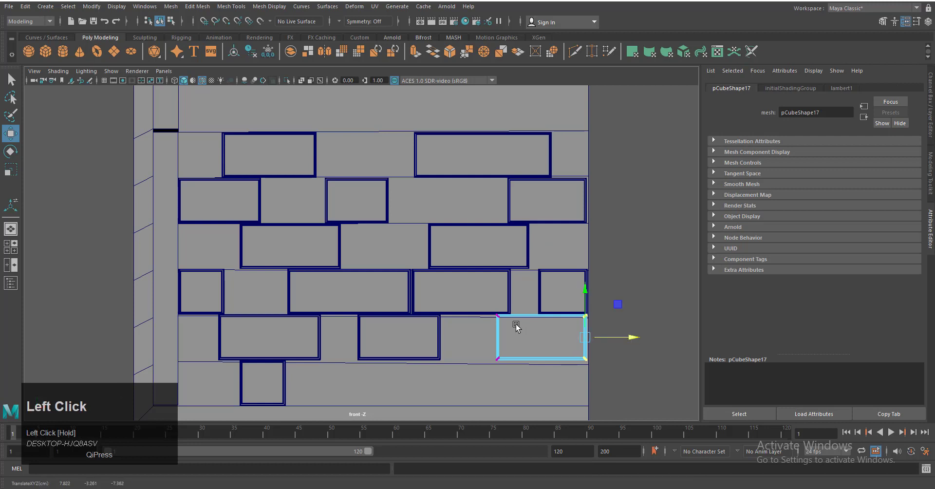
pyautogui.moveTo(516, 327); pyautogui.dragTo(547, 225, button='right')
# - Move the bottom-row square frame left against the corner post and widen it by moving its right-side vertices outward
pyautogui.keyDown('alt'); pyautogui.moveTo(360, 364); pyautogui.dragTo(391, 335, button='middle'); pyautogui.keyUp('alt')
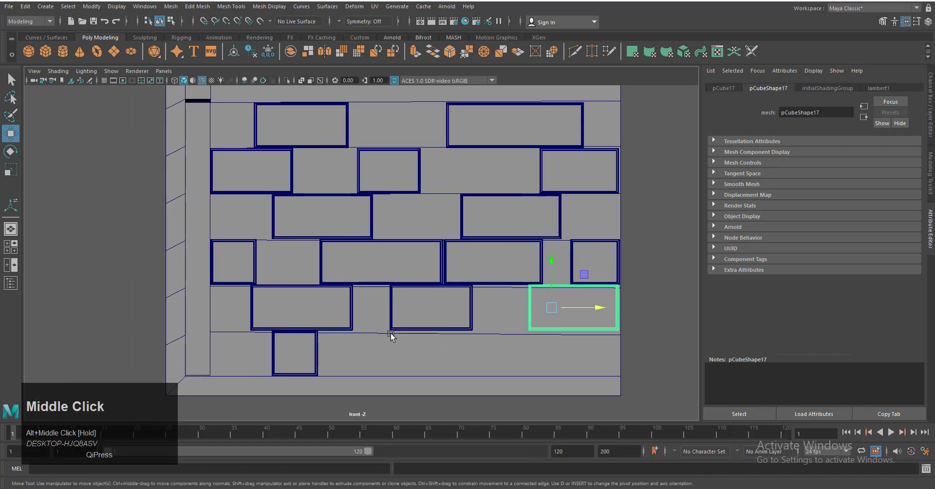
pyautogui.click(314, 358)
pyautogui.moveTo(342, 354); pyautogui.dragTo(282, 356)
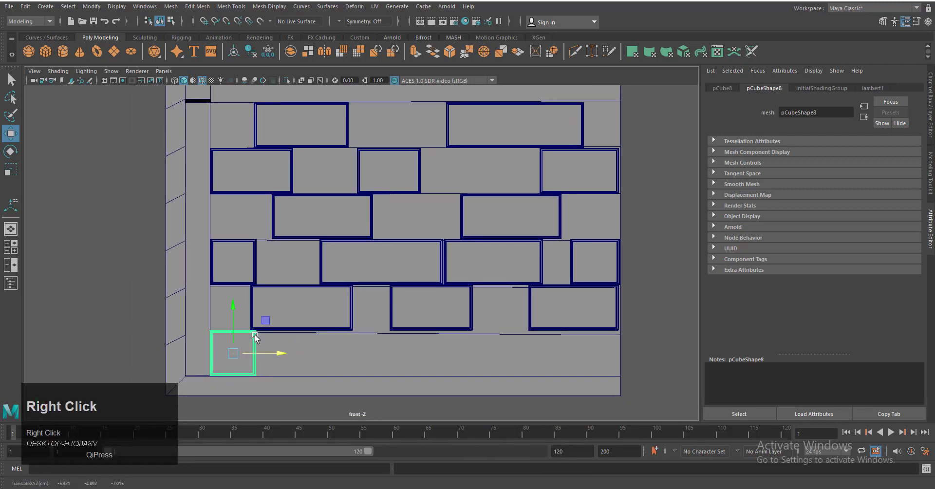
pyautogui.moveTo(254, 336); pyautogui.dragTo(248, 304, button='right')
pyautogui.moveTo(306, 357); pyautogui.dragTo(333, 361)
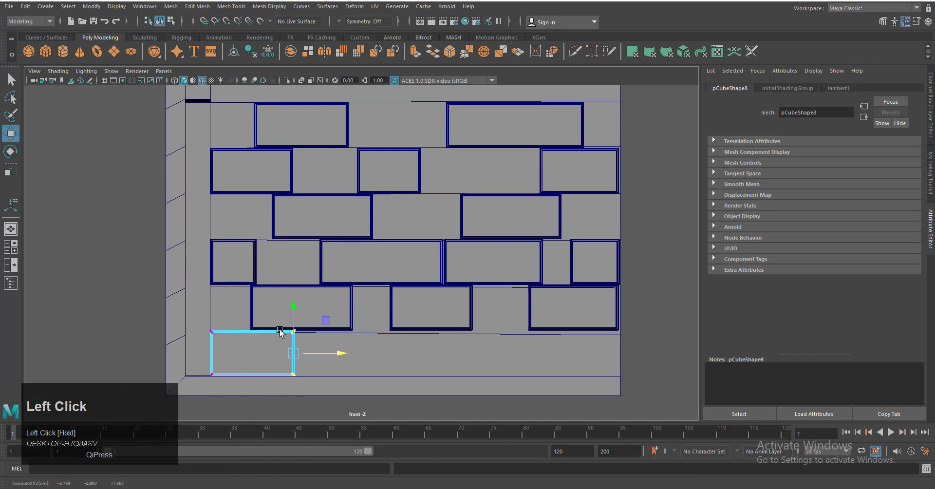
pyautogui.moveTo(271, 236); pyautogui.dragTo(311, 226, button='right')
# - Duplicate the bottom-row frame to the right and widen the copy by moving its right-side vertices outward
pyautogui.hotkey('ctrl', 'd')
pyautogui.moveTo(280, 354); pyautogui.dragTo(395, 378)
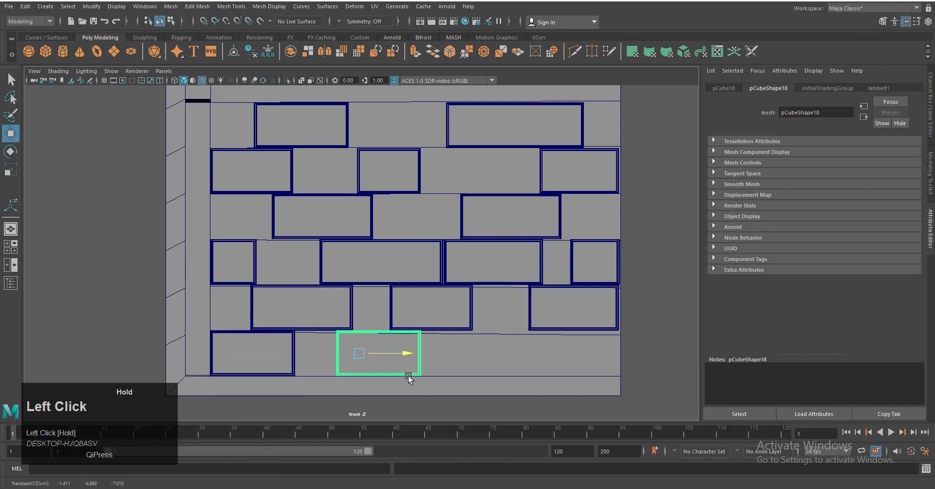
pyautogui.moveTo(404, 336); pyautogui.dragTo(360, 238, button='right')
pyautogui.moveTo(450, 354); pyautogui.dragTo(468, 355)
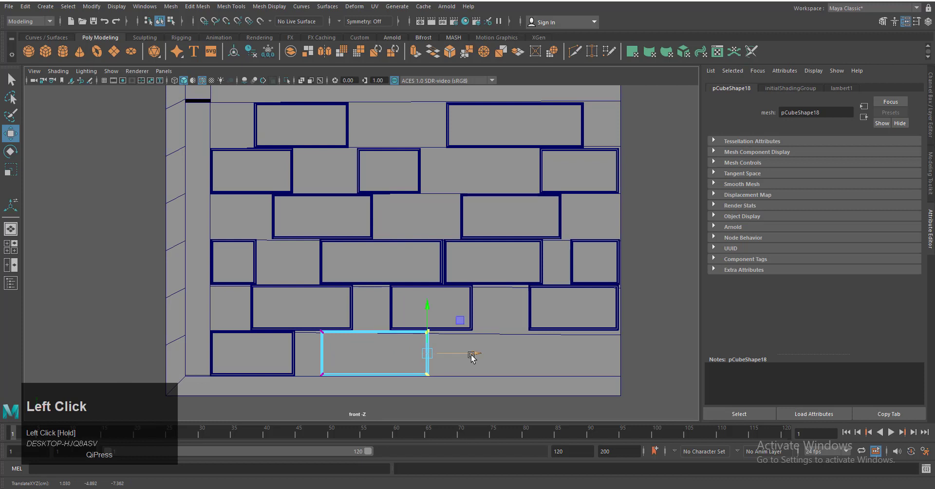
pyautogui.moveTo(409, 333); pyautogui.dragTo(451, 223, button='right')
# - Duplicate the second bottom-row frame directly to its right and stretch the copy's right-side vertices to the end of the wall
pyautogui.hotkey('ctrl', 'd')
pyautogui.moveTo(393, 354); pyautogui.dragTo(506, 374)
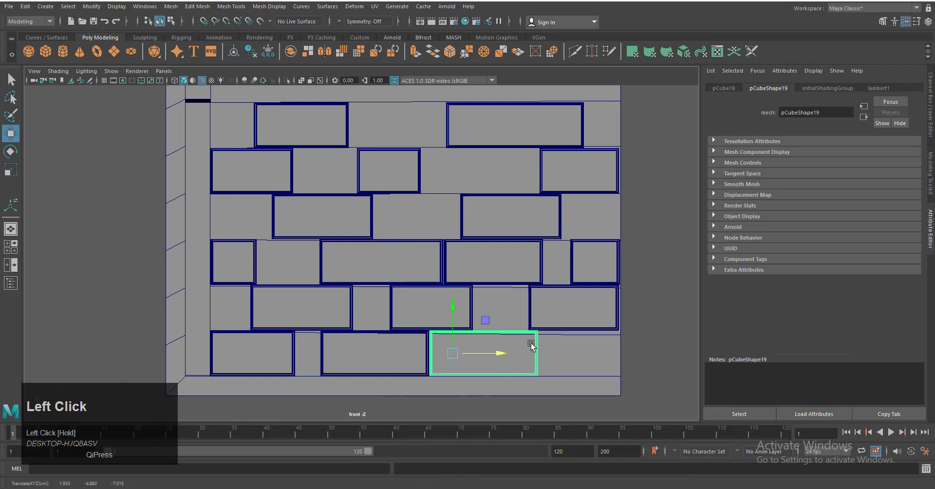
pyautogui.moveTo(531, 345); pyautogui.dragTo(501, 320, button='right')
pyautogui.moveTo(579, 360); pyautogui.dragTo(632, 361)
pyautogui.moveTo(494, 238); pyautogui.dragTo(518, 261, button='right')
# - Duplicate the left top-row frame into the gap beside it and adjust the copy's side vertices to fit between both neighbouring frames
pyautogui.click(346, 125)
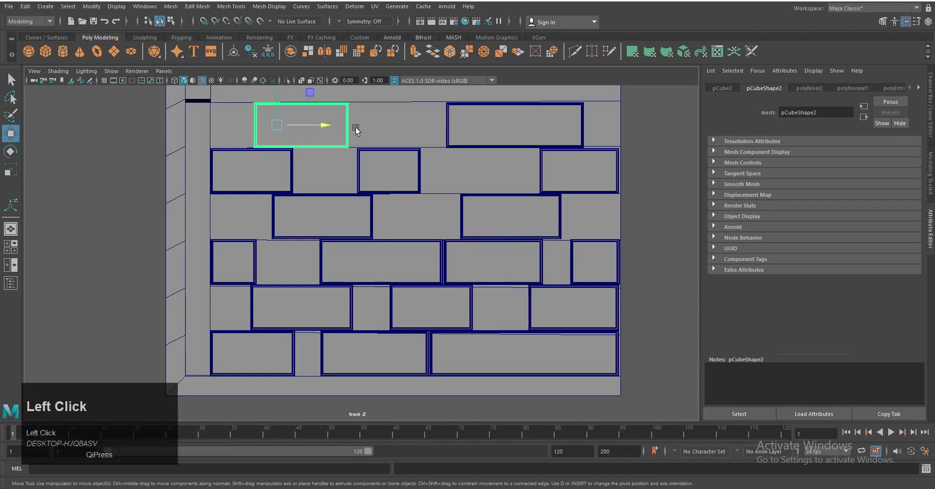
pyautogui.hotkey('ctrl', 'd')
pyautogui.moveTo(329, 127); pyautogui.dragTo(426, 138)
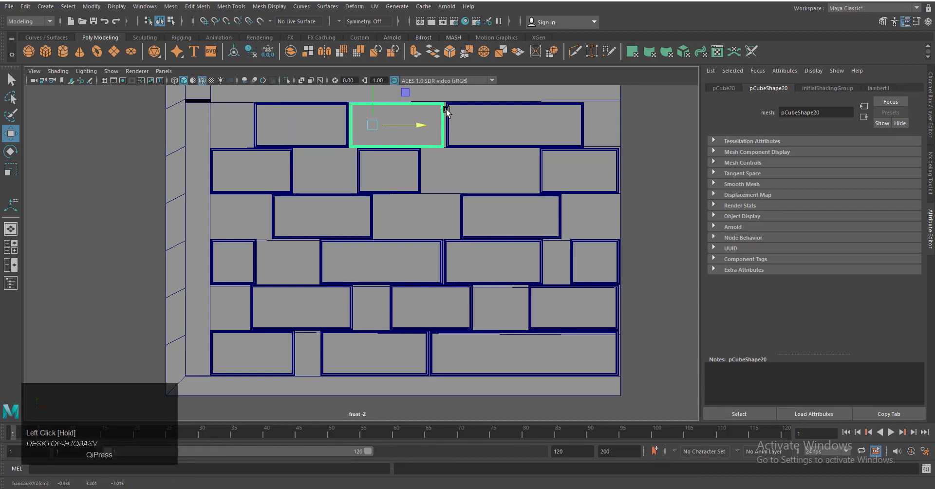
pyautogui.moveTo(444, 111); pyautogui.dragTo(409, 102, button='right')
pyautogui.moveTo(488, 125); pyautogui.dragTo(491, 125)
pyautogui.scroll(5, 485, 201)
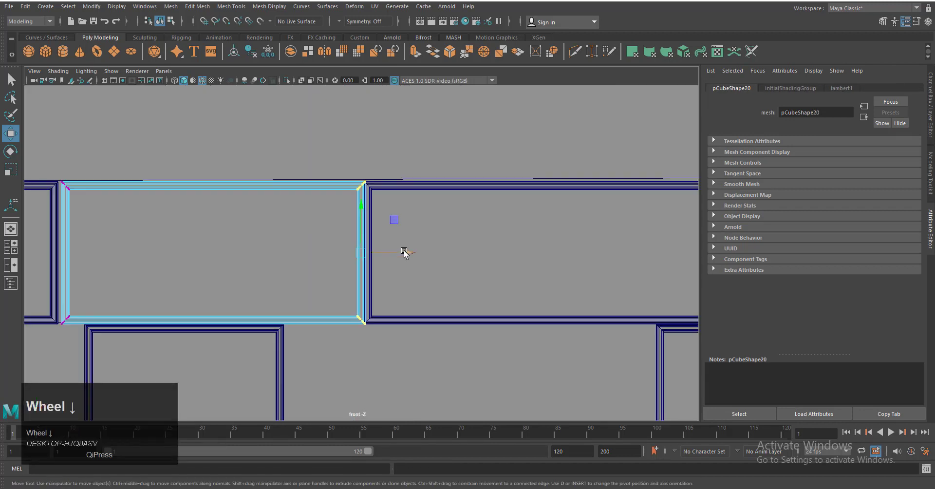
pyautogui.moveTo(403, 252); pyautogui.dragTo(402, 254)
pyautogui.moveTo(49, 157); pyautogui.dragTo(98, 340)
pyautogui.moveTo(116, 252); pyautogui.dragTo(113, 253)
pyautogui.moveTo(276, 171); pyautogui.dragTo(328, 162, button='right')
# - Duplicate the middle second-row frame to its left and narrow the copy by moving its left-side vertices to the right
pyautogui.scroll(-5, 429, 292)
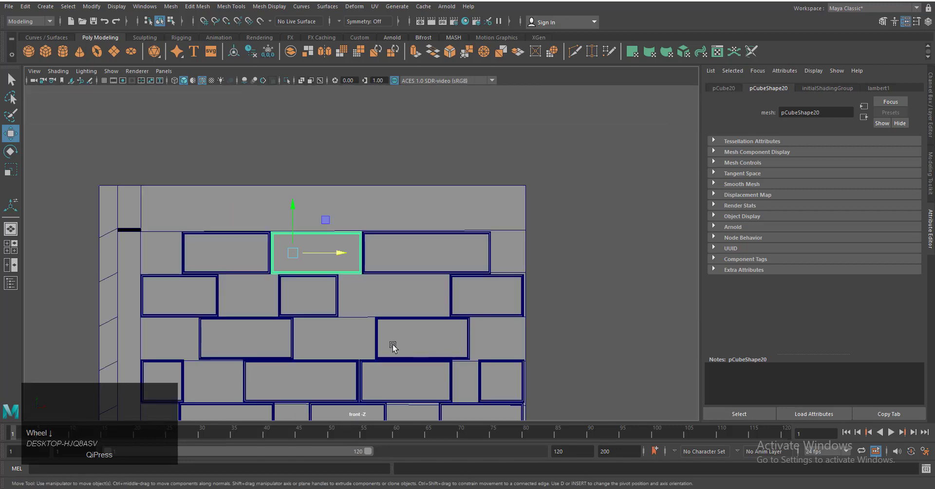
pyautogui.scroll(3, 318, 327)
pyautogui.keyDown('alt'); pyautogui.moveTo(317, 328); pyautogui.dragTo(451, 292, button='middle'); pyautogui.keyUp('alt')
pyautogui.click(452, 291)
pyautogui.moveTo(476, 278); pyautogui.dragTo(411, 275)
pyautogui.moveTo(407, 248); pyautogui.dragTo(355, 242, button='right')
pyautogui.moveTo(373, 326); pyautogui.dragTo(424, 234)
pyautogui.moveTo(443, 278); pyautogui.dragTo(466, 268)
pyautogui.press('f')
pyautogui.moveTo(465, 267); pyautogui.dragTo(492, 256, button='right')
# - Widen the rightmost second-row frame by moving its left-side vertices to the left
pyautogui.scroll(-8, 489, 259)
pyautogui.scroll(2, 448, 276)
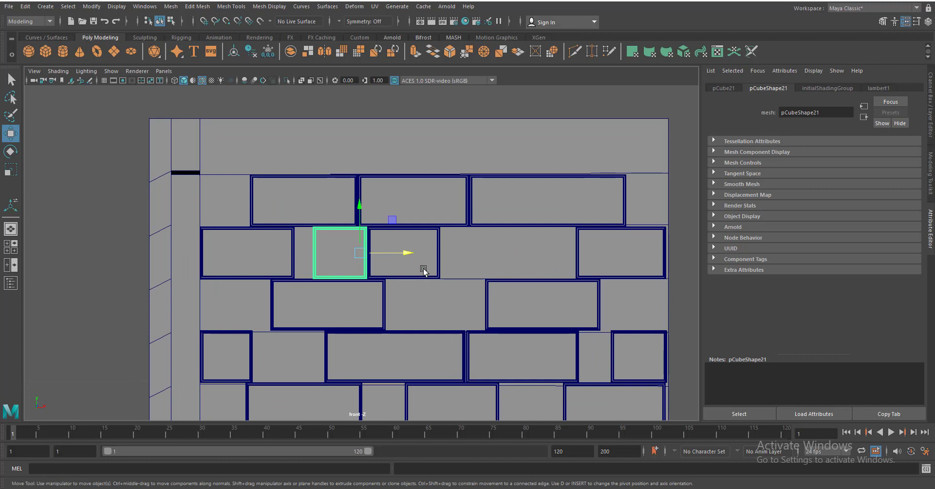
pyautogui.click(578, 236)
pyautogui.moveTo(576, 232); pyautogui.dragTo(542, 230, button='right')
pyautogui.moveTo(622, 253); pyautogui.dragTo(589, 253)
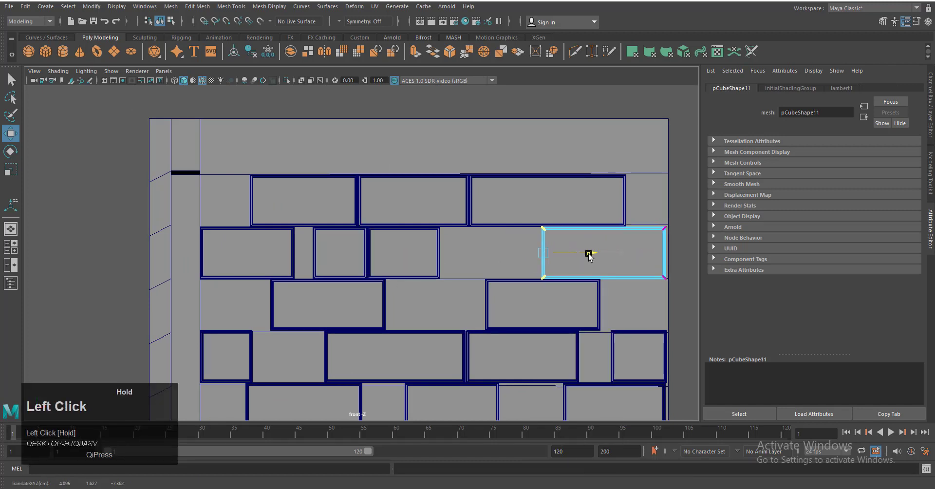
pyautogui.moveTo(643, 231); pyautogui.dragTo(662, 214, button='right')
# - Duplicate the left third-row frame against the corner post and narrow the copy's right side until it fits beside the original
pyautogui.click(271, 307)
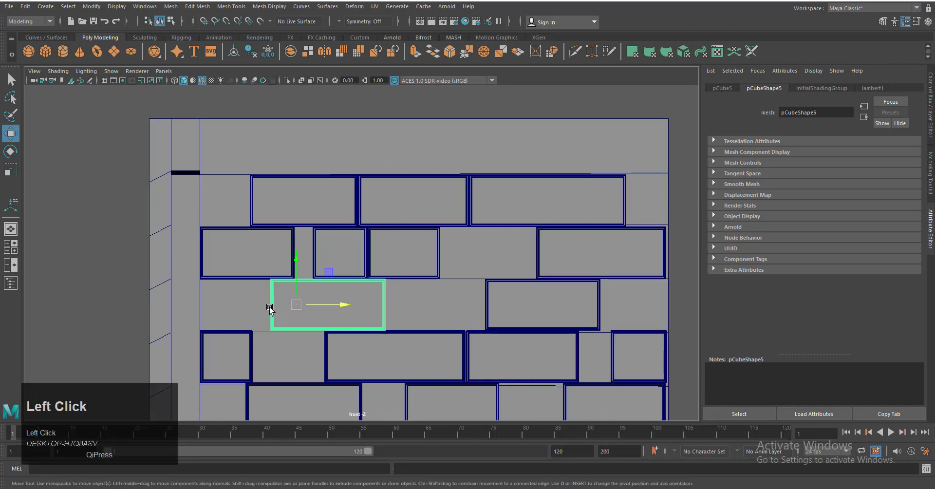
pyautogui.hotkey('ctrl', 'd')
pyautogui.moveTo(272, 307); pyautogui.dragTo(273, 317)
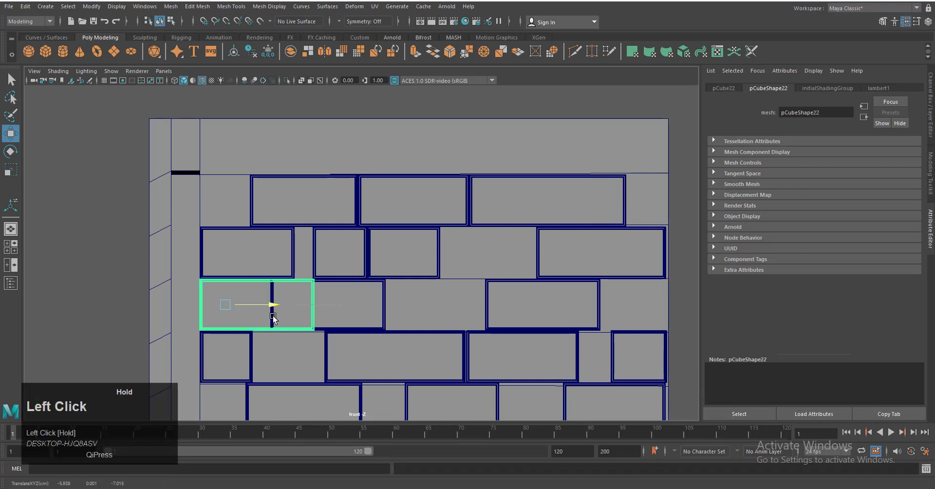
pyautogui.moveTo(315, 285); pyautogui.dragTo(285, 287, button='right')
pyautogui.moveTo(359, 304); pyautogui.dragTo(318, 306)
pyautogui.press('f')
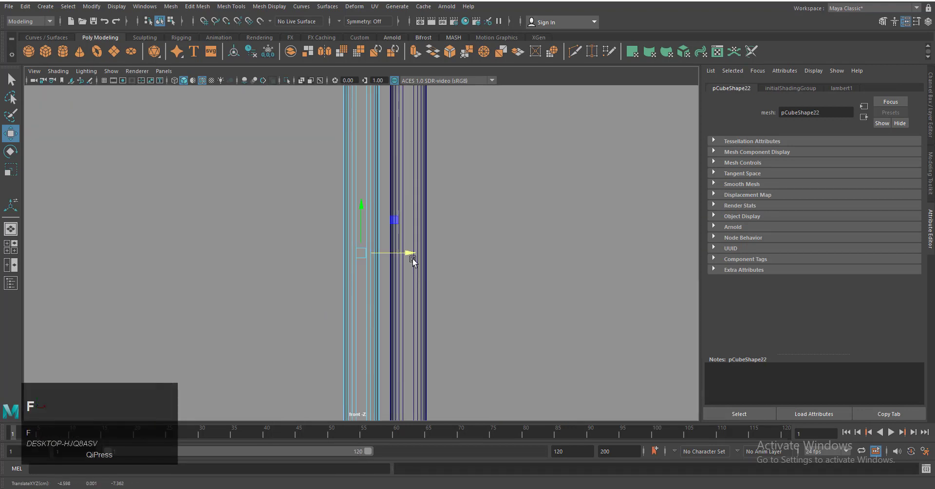
pyautogui.moveTo(410, 254); pyautogui.dragTo(415, 254)
pyautogui.scroll(-6, 390, 261)
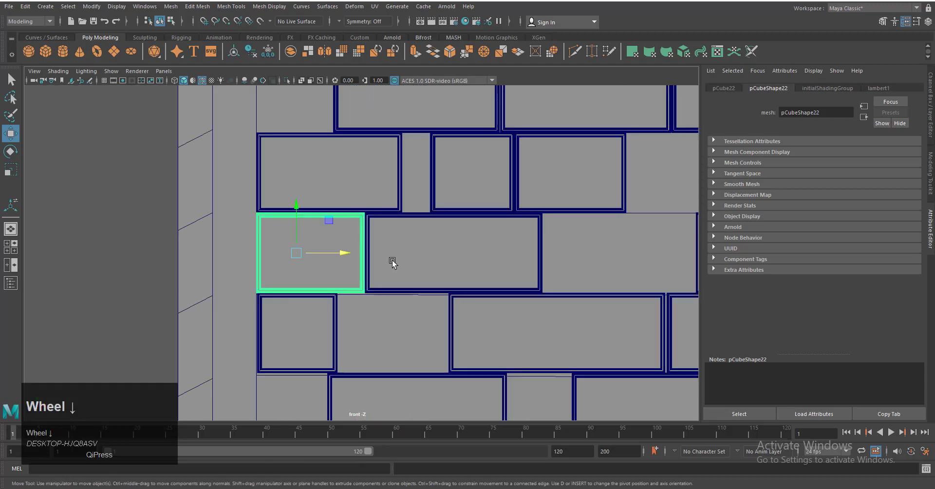
# - Move the right-hand third-row frame left and place a duplicate of it at the right end of the wall
pyautogui.keyDown('alt'); pyautogui.moveTo(440, 316); pyautogui.dragTo(398, 306, button='middle'); pyautogui.keyUp('alt')
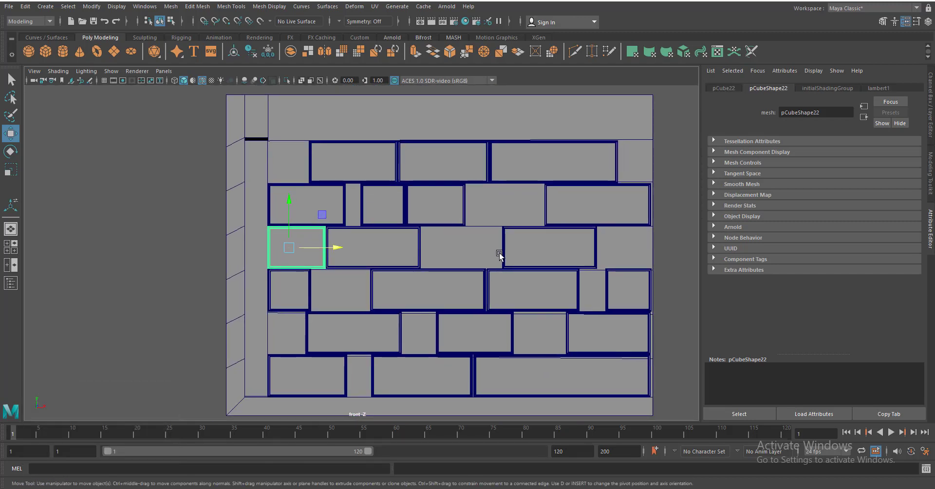
pyautogui.click(547, 246)
pyautogui.moveTo(568, 247); pyautogui.dragTo(604, 253)
pyautogui.hotkey('ctrl', 'd')
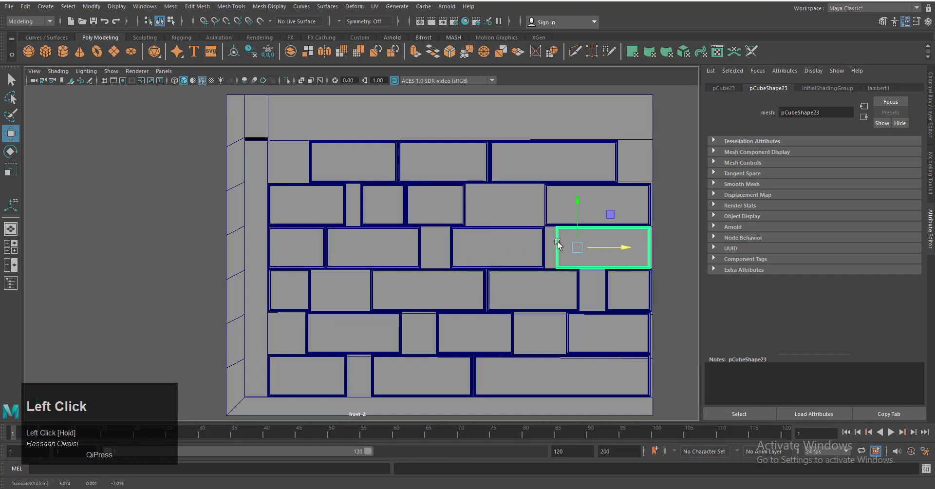
# - Widen the third-row frame next to the rightmost one by moving its right-side vertices right to close the gap
pyautogui.click(541, 236)
pyautogui.moveTo(540, 235); pyautogui.dragTo(493, 229, button='right')
pyautogui.moveTo(588, 250); pyautogui.dragTo(598, 250)
pyautogui.press('f')
pyautogui.moveTo(411, 253); pyautogui.dragTo(428, 254)
pyautogui.scroll(-5, 457, 227)
# - Clear the selection, save the scene and turn off the wireframe overlay on the shaded models
pyautogui.click(497, 311)
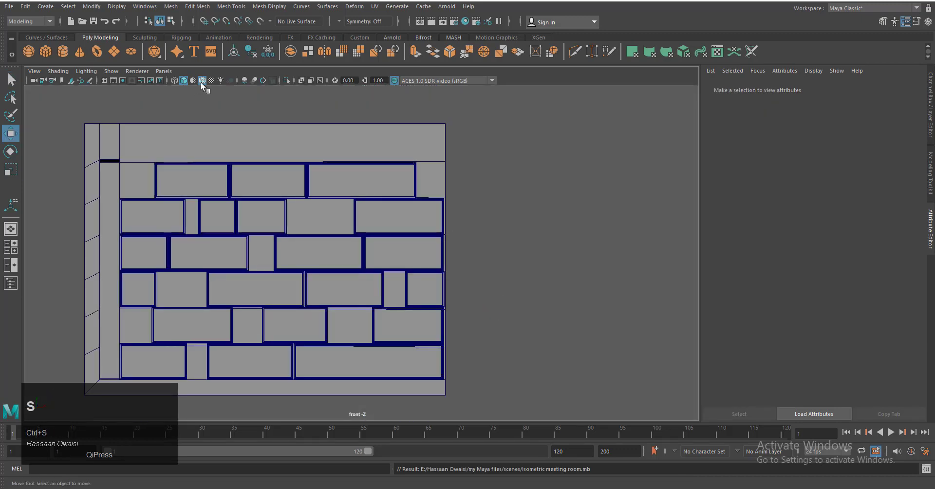
pyautogui.click(202, 81)
# - Switch to the perspective view and inspect the box-frame shelves along the back wall
pyautogui.press('space')
pyautogui.moveTo(458, 204); pyautogui.dragTo(458, 179, button='right')
pyautogui.scroll(-4, 457, 180)
pyautogui.moveTo(463, 292)
pyautogui.keyDown('alt'); pyautogui.mouseDown()
pyautogui.moveTo(362, 313)
pyautogui.moveTo(288, 300)
pyautogui.mouseUp(); pyautogui.keyUp('alt')
pyautogui.keyDown('alt'); pyautogui.moveTo(287, 300); pyautogui.dragTo(316, 298, button='middle'); pyautogui.keyUp('alt')
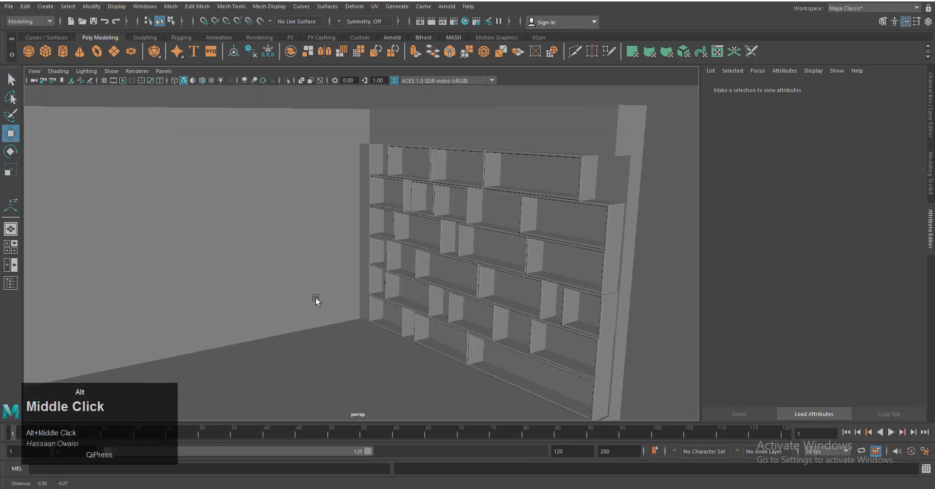
# - Flatten the spare cube into a thin panel along its depth and move it over the middle top-row frame in the front view
pyautogui.keyDown('alt'); pyautogui.moveTo(316, 298); pyautogui.dragTo(375, 304); pyautogui.keyUp('alt')
pyautogui.click(376, 305)
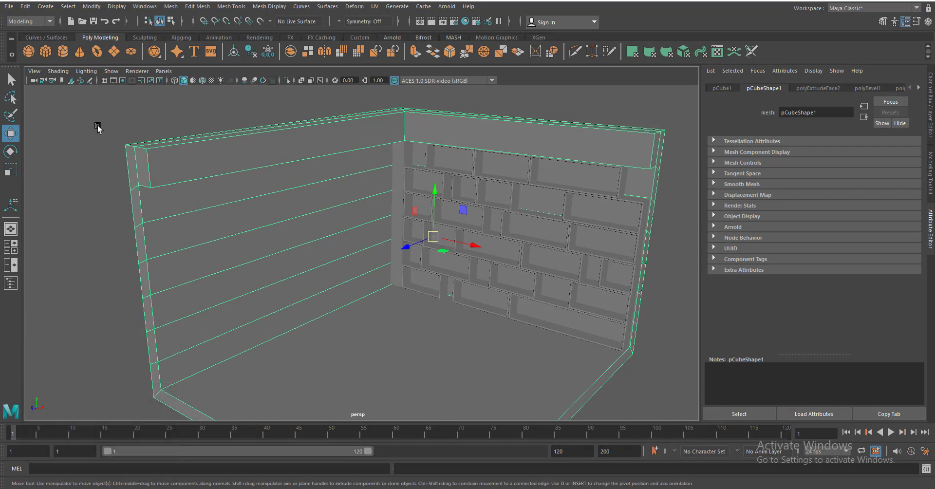
pyautogui.click(438, 262)
pyautogui.scroll(3, 488, 327)
pyautogui.press('r')
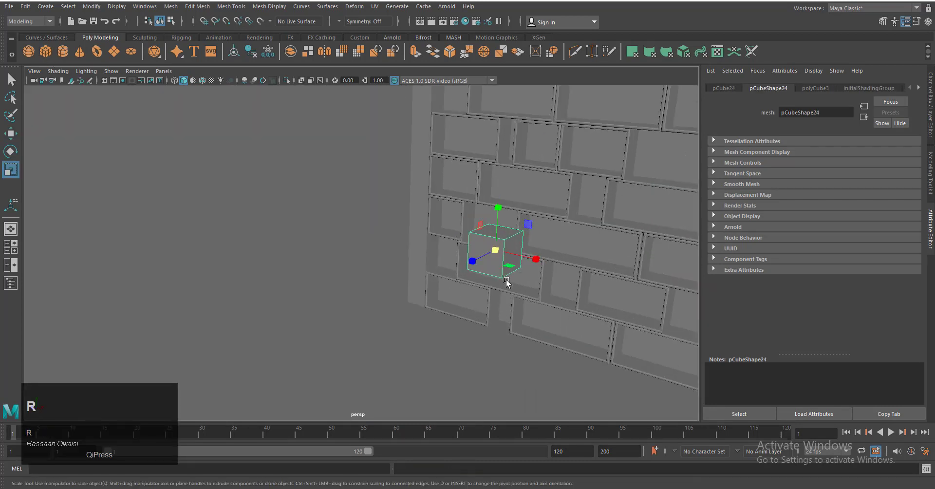
pyautogui.moveTo(472, 261); pyautogui.dragTo(509, 249)
pyautogui.press('space')
pyautogui.moveTo(539, 208); pyautogui.dragTo(539, 231, button='right')
pyautogui.press('w')
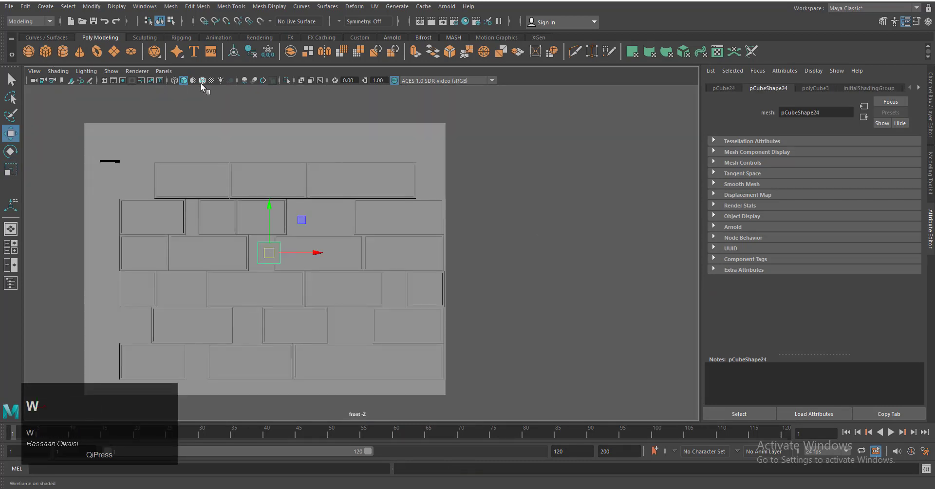
pyautogui.moveTo(270, 253); pyautogui.dragTo(271, 253)
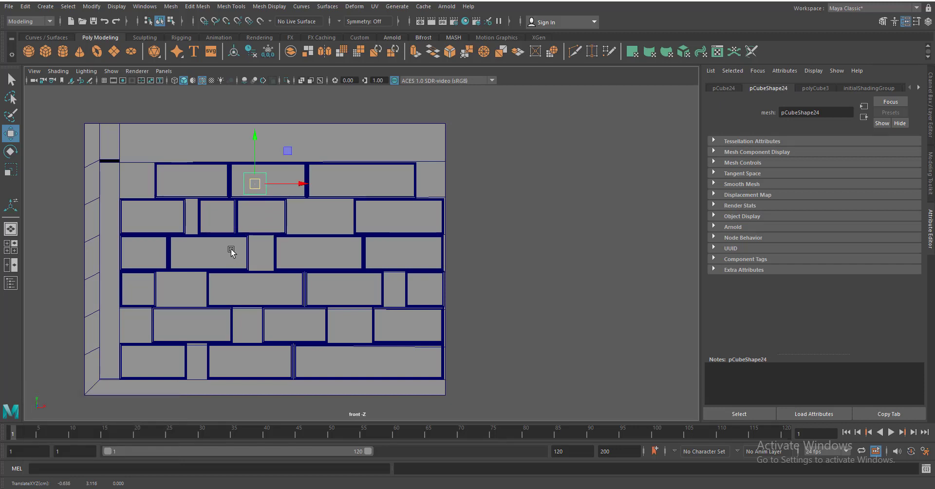
# - Reposition the panel inside the middle top-row frame and scale it up uniformly
pyautogui.scroll(6, 276, 226)
pyautogui.keyDown('alt'); pyautogui.moveTo(158, 177); pyautogui.dragTo(361, 294, button='middle'); pyautogui.keyUp('alt')
pyautogui.scroll(3, 361, 294)
pyautogui.moveTo(366, 215); pyautogui.dragTo(344, 205)
pyautogui.keyDown('alt'); pyautogui.moveTo(344, 204); pyautogui.dragTo(349, 233, button='middle'); pyautogui.keyUp('alt')
pyautogui.press('r')
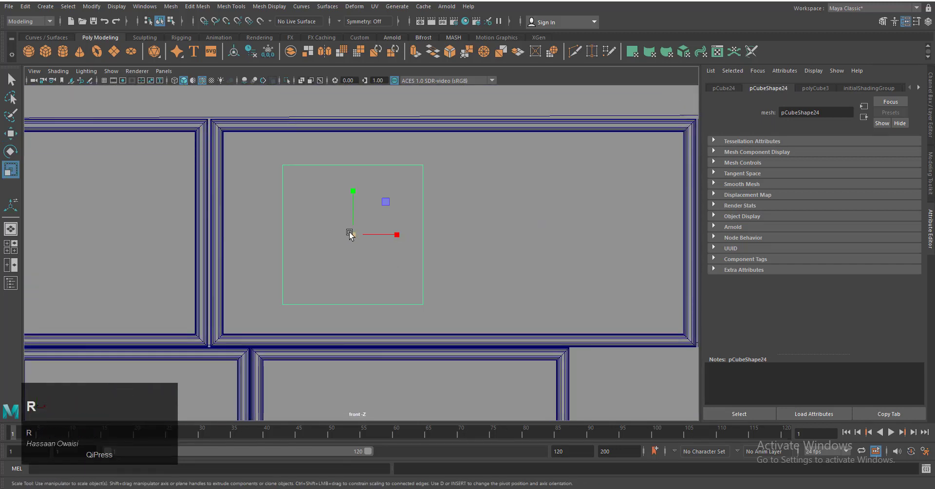
pyautogui.moveTo(350, 235); pyautogui.dragTo(402, 236)
# - Move the enlarged panel left so that its side lines up with the left edge of the middle top-row frame
pyautogui.scroll(3, 433, 302)
pyautogui.press('w')
pyautogui.moveTo(372, 173); pyautogui.dragTo(330, 172)
pyautogui.scroll(3, 403, 260)
pyautogui.keyDown('alt'); pyautogui.moveTo(403, 260); pyautogui.dragTo(558, 282, button='middle'); pyautogui.keyUp('alt')
pyautogui.moveTo(480, 173); pyautogui.dragTo(467, 175)
pyautogui.keyDown('alt'); pyautogui.moveTo(550, 135); pyautogui.dragTo(571, 285, button='middle'); pyautogui.keyUp('alt')
# - Raise the panel's top vertices to line up with the frame's upper edge
pyautogui.moveTo(487, 229); pyautogui.dragTo(422, 224, button='right')
pyautogui.scroll(-5, 390, 229)
pyautogui.moveTo(316, 236); pyautogui.dragTo(506, 192)
pyautogui.scroll(5, 451, 213)
pyautogui.keyDown('alt'); pyautogui.moveTo(451, 212); pyautogui.dragTo(392, 318, button='middle'); pyautogui.keyUp('alt')
pyautogui.scroll(3, 392, 318)
pyautogui.moveTo(434, 227); pyautogui.dragTo(438, 202)
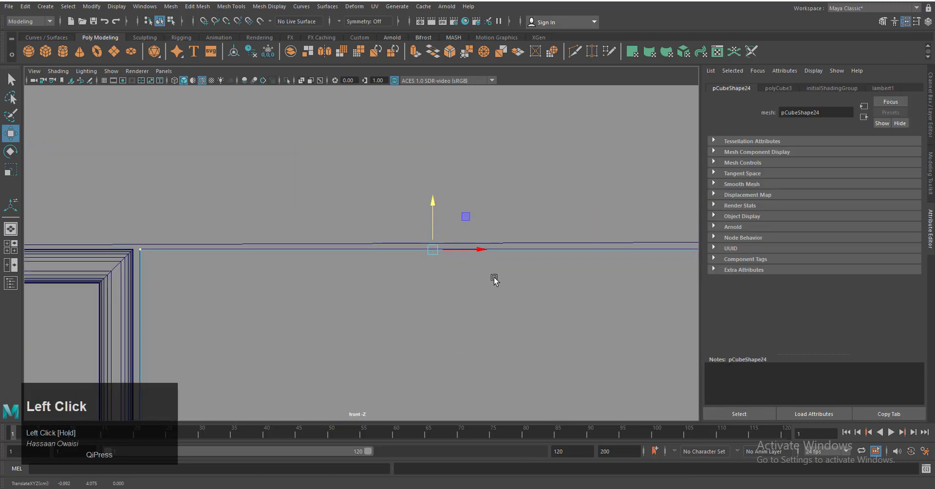
# - Adjust the panel's right-side vertices so it covers the left half of the frame, and return to object mode
pyautogui.scroll(-8, 495, 280)
pyautogui.scroll(2, 388, 353)
pyautogui.moveTo(388, 353); pyautogui.dragTo(426, 239)
pyautogui.scroll(3, 463, 283)
pyautogui.keyDown('alt'); pyautogui.moveTo(496, 304); pyautogui.dragTo(417, 236, button='middle'); pyautogui.keyUp('alt')
pyautogui.moveTo(415, 255); pyautogui.dragTo(418, 257)
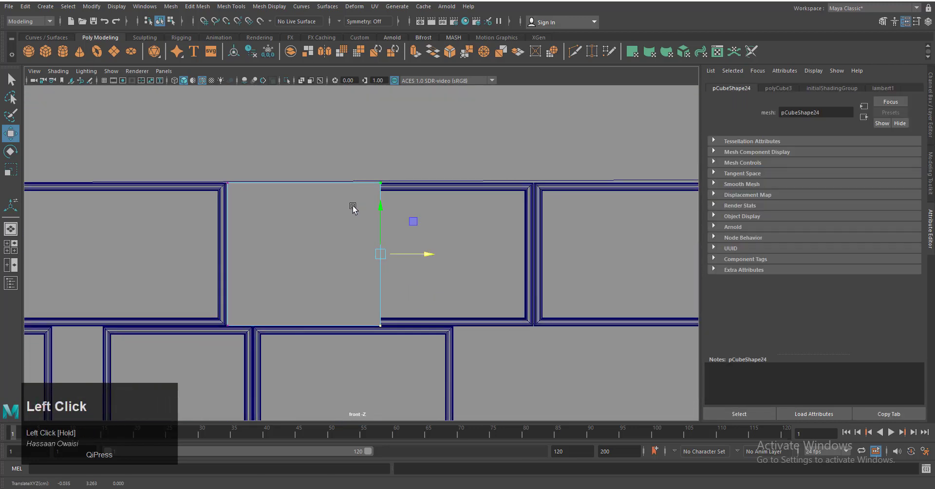
pyautogui.moveTo(353, 206); pyautogui.dragTo(401, 182, button='right')
# - Move the panel along its depth in the perspective view to the front of the box frames
pyautogui.press('space')
pyautogui.moveTo(434, 226); pyautogui.dragTo(434, 203, button='right')
pyautogui.press('f')
pyautogui.scroll(-3, 453, 324)
pyautogui.keyDown('alt'); pyautogui.moveTo(453, 323); pyautogui.dragTo(586, 231); pyautogui.keyUp('alt')
pyautogui.press('r')
pyautogui.press('w')
pyautogui.scroll(-3, 586, 232)
pyautogui.keyDown('alt'); pyautogui.moveTo(531, 240); pyautogui.dragTo(300, 295, button='middle'); pyautogui.keyUp('alt')
pyautogui.moveTo(300, 295); pyautogui.dragTo(569, 277)
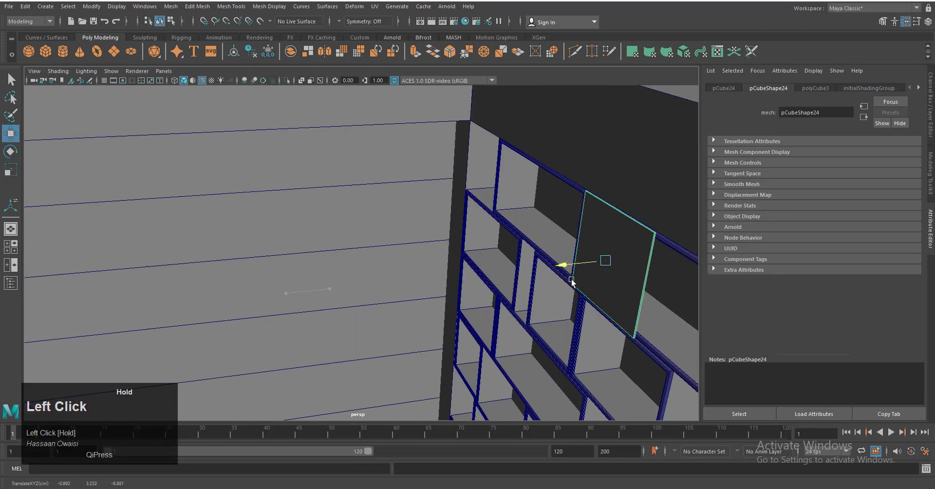
# - Fine-tune the panel's depth so it sits flush with the front face of its frame
pyautogui.press('f')
pyautogui.scroll(1, 459, 300)
pyautogui.scroll(2, 458, 300)
pyautogui.keyDown('alt'); pyautogui.moveTo(461, 266); pyautogui.dragTo(437, 341, button='middle'); pyautogui.keyUp('alt')
pyautogui.moveTo(287, 333); pyautogui.dragTo(289, 335)
pyautogui.scroll(-1, 385, 311)
pyautogui.keyDown('alt'); pyautogui.moveTo(385, 311); pyautogui.dragTo(463, 308); pyautogui.keyUp('alt')
pyautogui.scroll(-2, 463, 306)
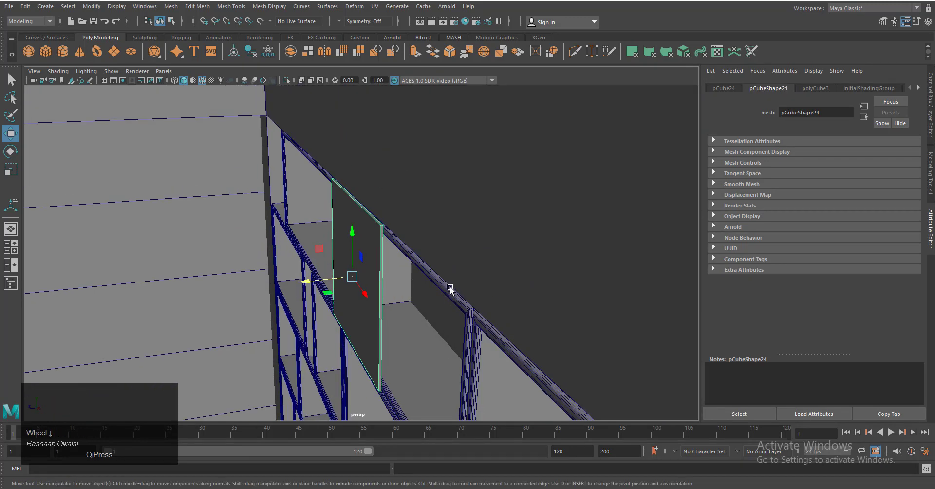
# - Bevel the panel's edges with a fraction of 0.21 and 3 segments, and return to object mode
pyautogui.click(448, 288)
pyautogui.moveTo(417, 236); pyautogui.dragTo(392, 301, button='right')
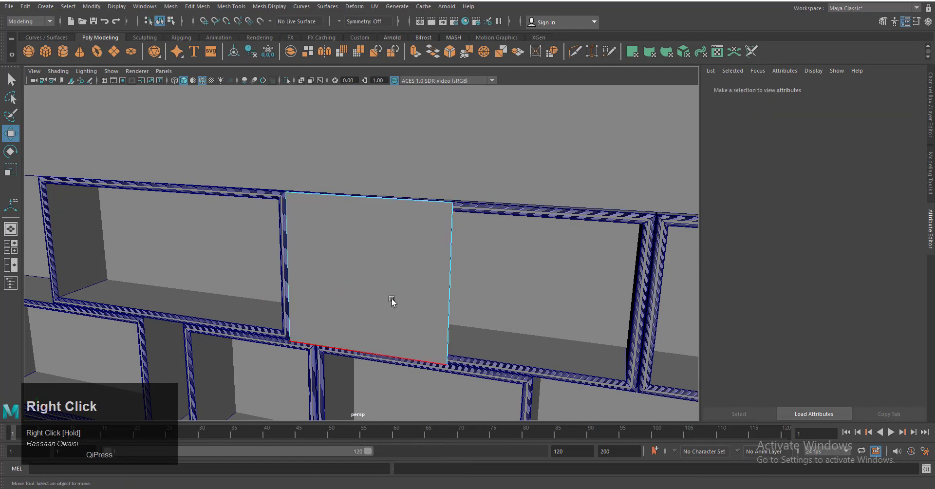
pyautogui.keyDown('alt'); pyautogui.moveTo(392, 301); pyautogui.dragTo(416, 259); pyautogui.keyUp('alt')
pyautogui.keyDown('alt'); pyautogui.moveTo(415, 258); pyautogui.dragTo(522, 160, button='right'); pyautogui.keyUp('alt')
pyautogui.click(521, 161)
pyautogui.scroll(-2, 468, 194)
pyautogui.moveTo(399, 227); pyautogui.dragTo(444, 159)
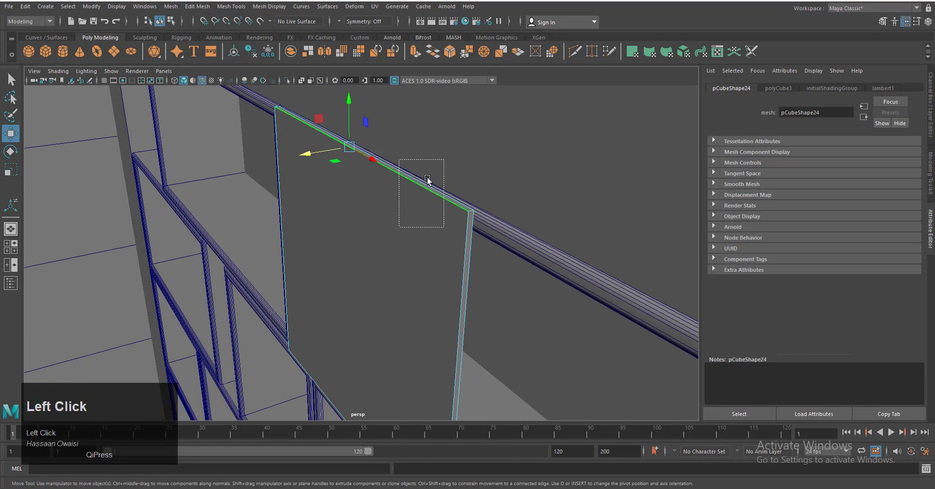
pyautogui.click(450, 51)
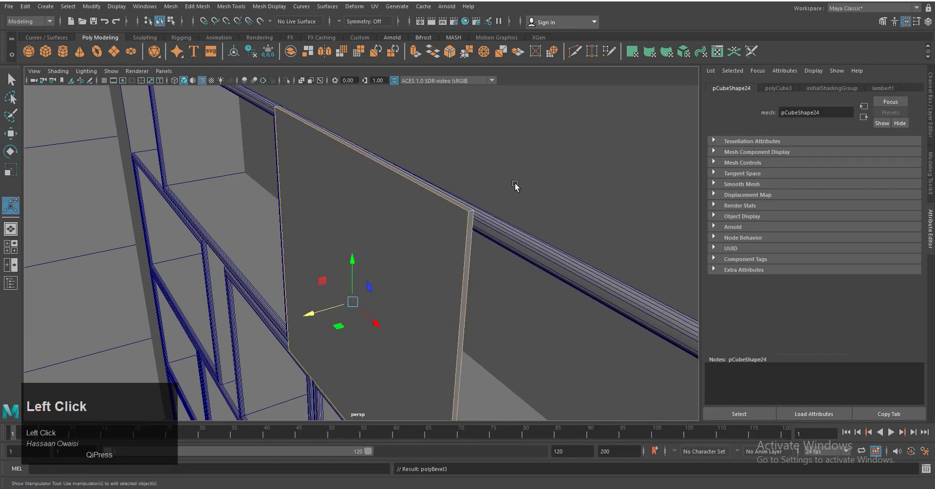
pyautogui.scroll(3, 515, 185)
pyautogui.keyDown('alt'); pyautogui.moveTo(516, 186); pyautogui.dragTo(428, 302, button='middle'); pyautogui.keyUp('alt')
pyautogui.moveTo(866, 175); pyautogui.dragTo(832, 188)
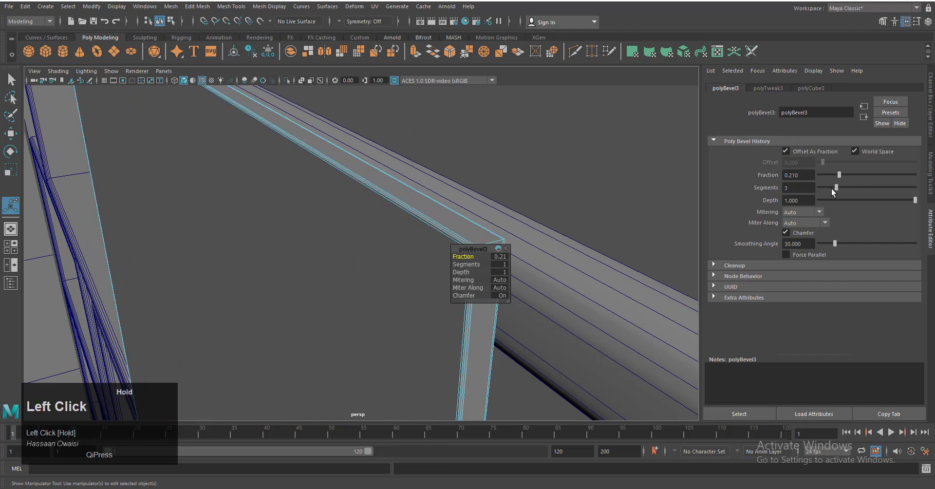
pyautogui.scroll(-5, 346, 267)
pyautogui.moveTo(345, 235); pyautogui.dragTo(392, 220, button='right')
pyautogui.scroll(-4, 388, 268)
pyautogui.click(388, 267)
# - Duplicate the bevelled panel in the front view and move the copy right to cover the other half of the frame
pyautogui.keyDown('alt'); pyautogui.moveTo(388, 267); pyautogui.dragTo(489, 286); pyautogui.keyUp('alt')
pyautogui.press('space')
pyautogui.moveTo(489, 285); pyautogui.dragTo(491, 308, button='right')
pyautogui.click(368, 255)
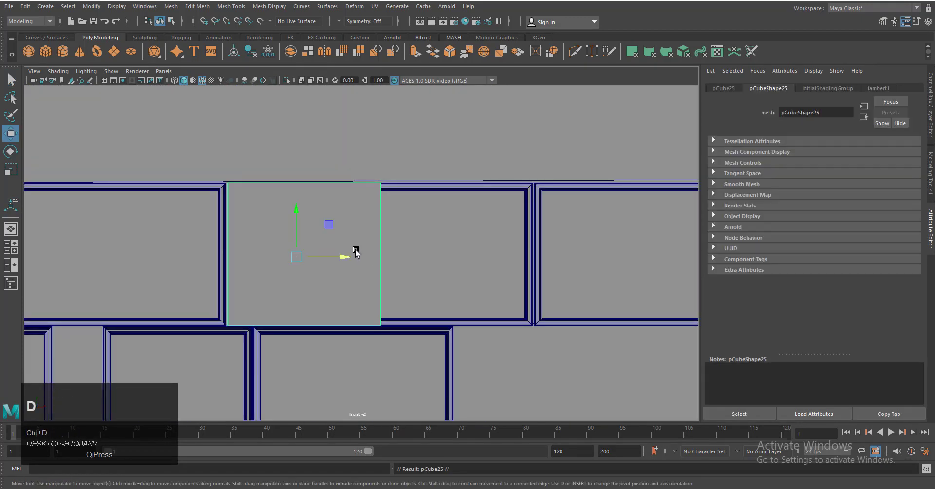
pyautogui.moveTo(355, 255); pyautogui.dragTo(494, 268)
pyautogui.scroll(-3, 498, 292)
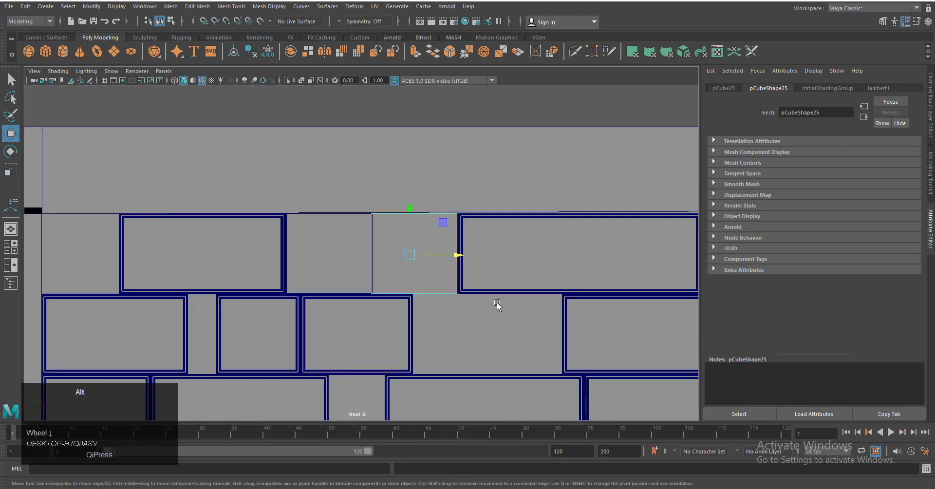
pyautogui.keyDown('alt'); pyautogui.moveTo(497, 305); pyautogui.dragTo(460, 286, button='middle'); pyautogui.keyUp('alt')
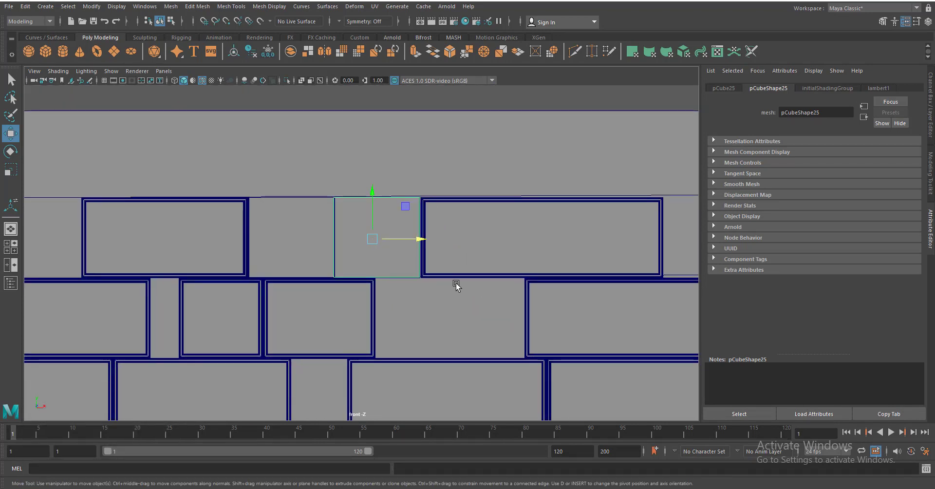
# - Duplicate the right panel and place the copy over the narrow second box frame in the second row
pyautogui.hotkey('ctrl', 'd')
pyautogui.moveTo(372, 192); pyautogui.dragTo(380, 273)
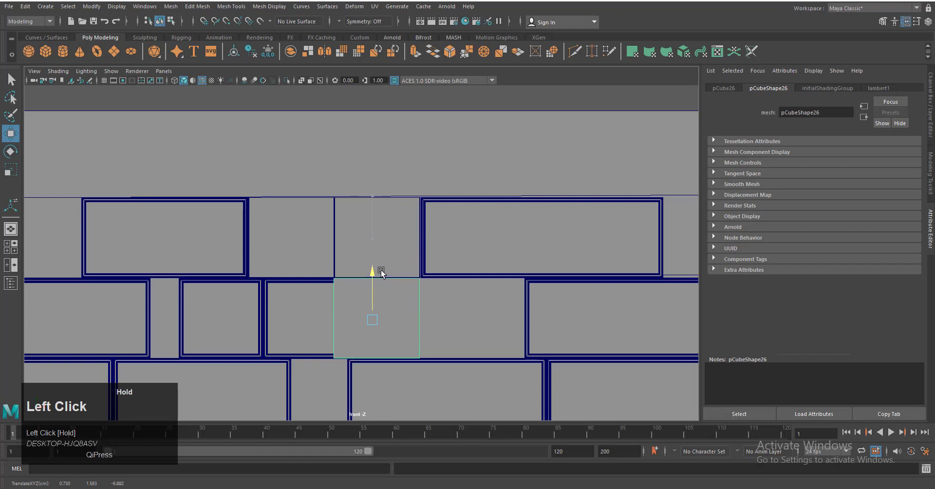
pyautogui.moveTo(420, 320); pyautogui.dragTo(277, 323)
pyautogui.keyDown('alt'); pyautogui.moveTo(368, 295); pyautogui.dragTo(546, 268, button='middle'); pyautogui.keyUp('alt')
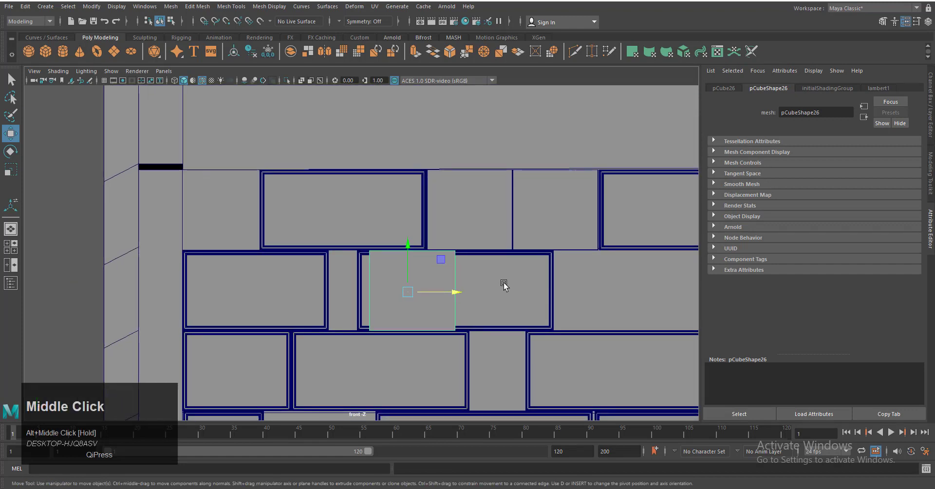
pyautogui.scroll(5, 514, 295)
pyautogui.keyDown('alt'); pyautogui.moveTo(523, 301); pyautogui.dragTo(483, 224, button='middle'); pyautogui.keyUp('alt')
pyautogui.moveTo(501, 289); pyautogui.dragTo(466, 289)
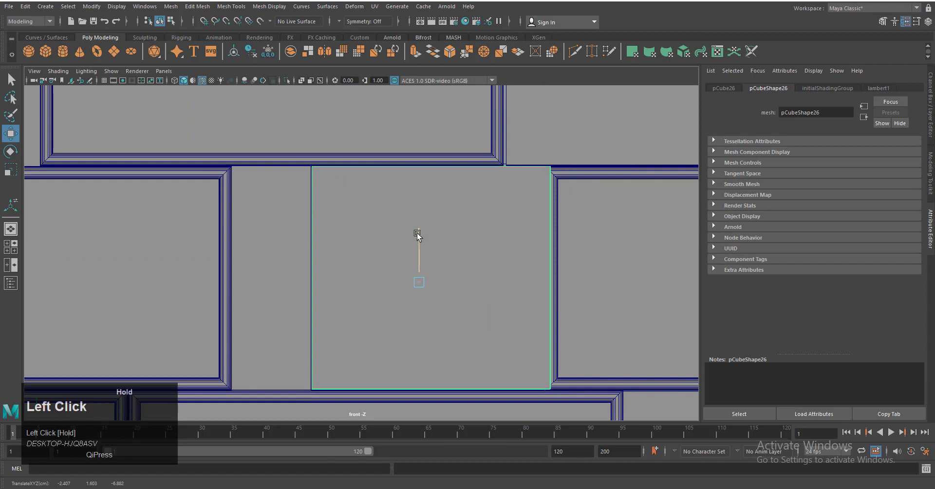
# - Move the new panel's right-side vertices to fit the narrow frame's right edge, and return to object mode
pyautogui.moveTo(496, 221); pyautogui.dragTo(455, 220, button='right')
pyautogui.moveTo(527, 144); pyautogui.dragTo(585, 409)
pyautogui.scroll(-6, 593, 294)
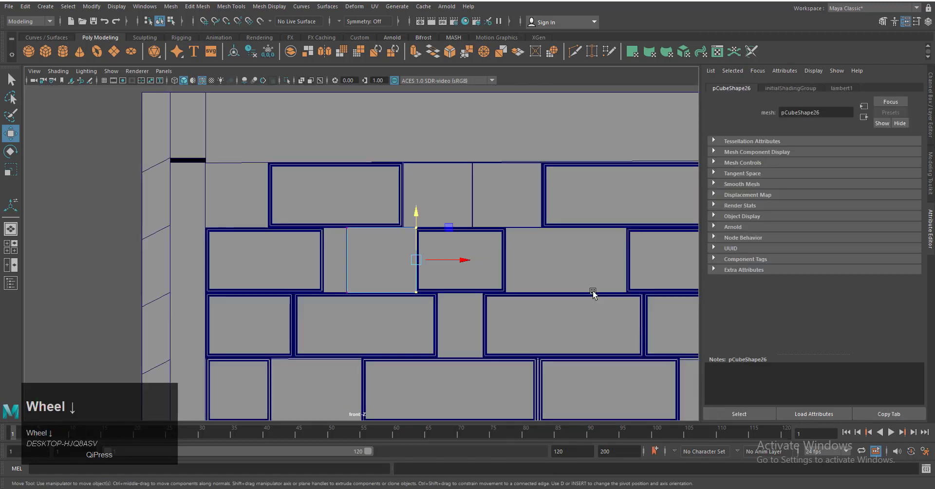
pyautogui.scroll(2, 592, 294)
pyautogui.moveTo(495, 268); pyautogui.dragTo(470, 268)
pyautogui.scroll(6, 469, 269)
pyautogui.moveTo(424, 143); pyautogui.dragTo(422, 145)
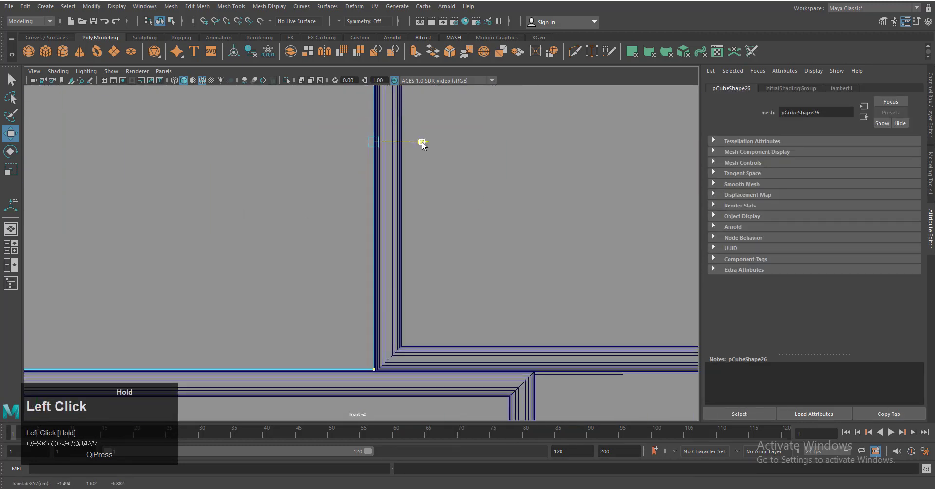
pyautogui.moveTo(299, 167); pyautogui.dragTo(317, 135, button='right')
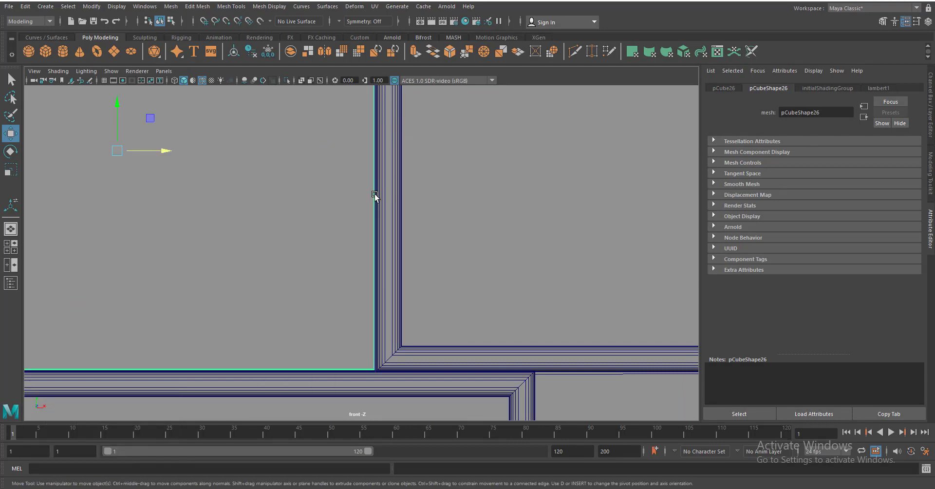
# - Duplicate the narrow frame's panel and place the copy at the left edge of the rightmost second-row frame
pyautogui.scroll(-7, 375, 195)
pyautogui.moveTo(381, 245); pyautogui.dragTo(542, 252)
pyautogui.hotkey('ctrl', 'z')
pyautogui.hotkey('ctrl', 'd')
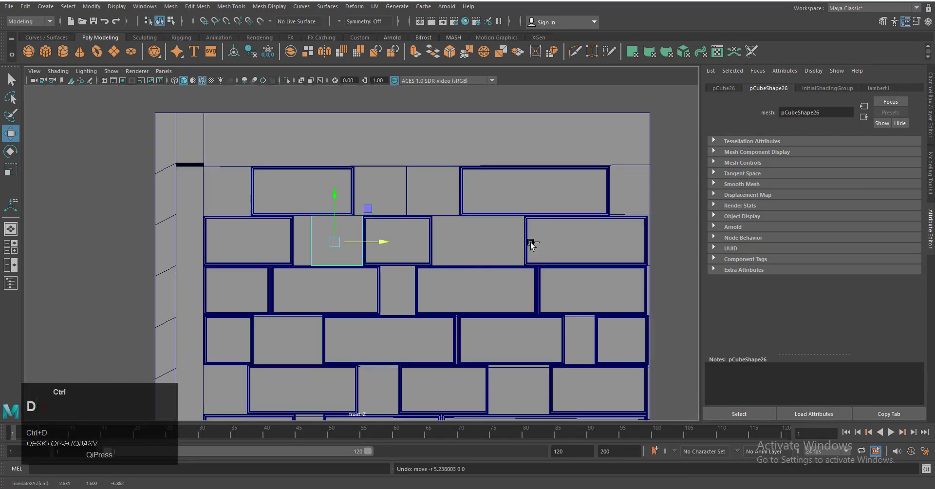
pyautogui.moveTo(380, 243); pyautogui.dragTo(600, 264)
pyautogui.scroll(4, 439, 287)
pyautogui.keyDown('alt'); pyautogui.moveTo(461, 291); pyautogui.dragTo(100, 316, button='middle'); pyautogui.keyUp('alt')
pyautogui.scroll(6, 147, 301)
pyautogui.moveTo(284, 278); pyautogui.dragTo(263, 280)
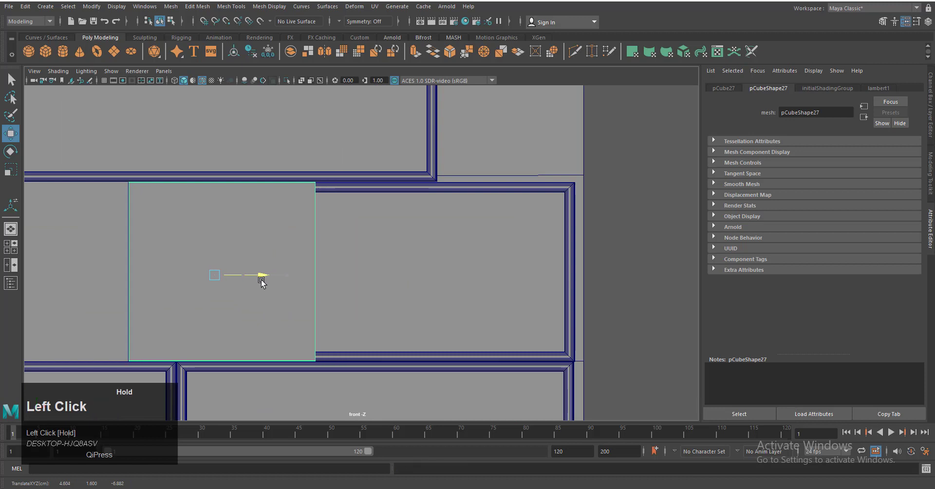
# - Widen this panel to about half the rightmost frame by moving its right-side vertices right
pyautogui.moveTo(289, 228); pyautogui.dragTo(246, 225, button='right')
pyautogui.moveTo(304, 168); pyautogui.dragTo(361, 370)
pyautogui.moveTo(362, 272); pyautogui.dragTo(388, 277)
pyautogui.moveTo(299, 206); pyautogui.dragTo(344, 193, button='right')
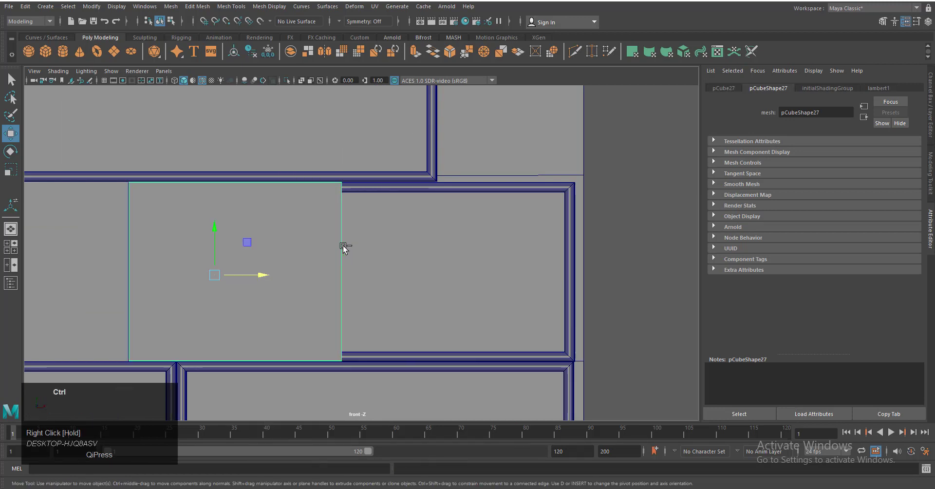
# - Duplicate the panel onto the frame's right half and move the copy's left-side vertices left to meet the first panel
pyautogui.hotkey('ctrl', 'd')
pyautogui.moveTo(266, 275); pyautogui.dragTo(494, 278)
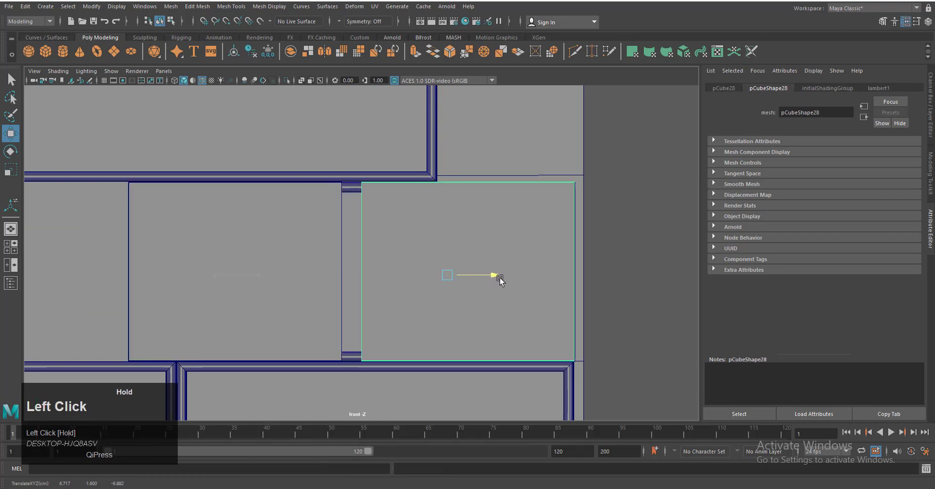
pyautogui.moveTo(492, 215); pyautogui.dragTo(440, 213, button='right')
pyautogui.moveTo(412, 137); pyautogui.dragTo(336, 347)
pyautogui.moveTo(407, 271); pyautogui.dragTo(389, 273)
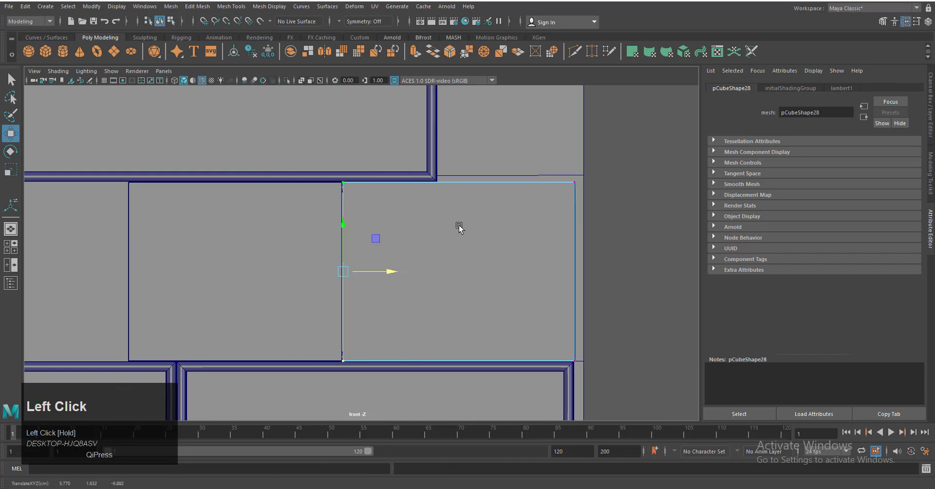
pyautogui.moveTo(459, 226); pyautogui.dragTo(492, 200, button='right')
# - Turn off the wireframe overlay in the perspective view and inspect the new door panels on the shelf wall
pyautogui.scroll(-6, 480, 286)
pyautogui.click(479, 286)
pyautogui.press('space')
pyautogui.moveTo(479, 285); pyautogui.dragTo(417, 253, button='right')
pyautogui.click(202, 81)
pyautogui.scroll(-5, 411, 269)
pyautogui.keyDown('alt'); pyautogui.moveTo(412, 270); pyautogui.dragTo(425, 326); pyautogui.keyUp('alt')
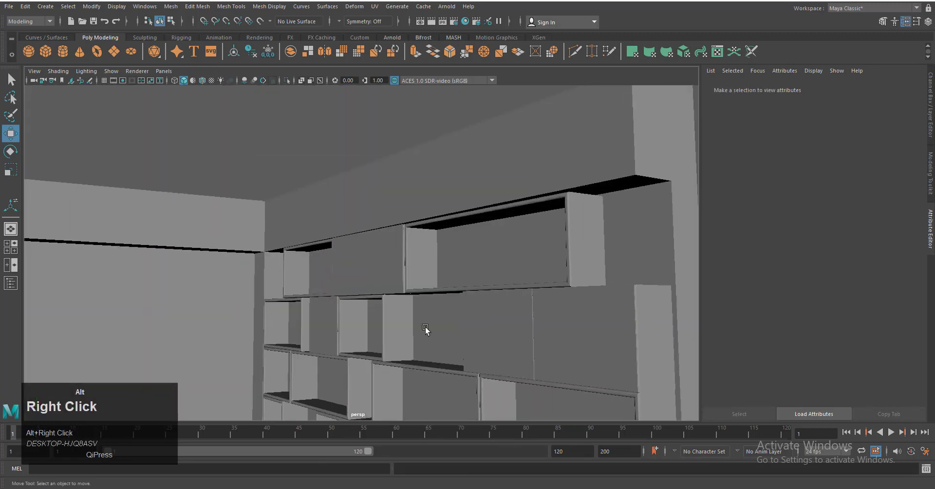
pyautogui.keyDown('alt'); pyautogui.moveTo(426, 327); pyautogui.dragTo(390, 312, button='right'); pyautogui.keyUp('alt')
pyautogui.keyDown('alt'); pyautogui.moveTo(390, 312); pyautogui.dragTo(438, 341); pyautogui.keyUp('alt')
pyautogui.keyDown('alt'); pyautogui.moveTo(439, 341); pyautogui.dragTo(484, 292, button='middle'); pyautogui.keyUp('alt')
pyautogui.keyDown('alt'); pyautogui.moveTo(484, 292); pyautogui.dragTo(490, 286); pyautogui.keyUp('alt')
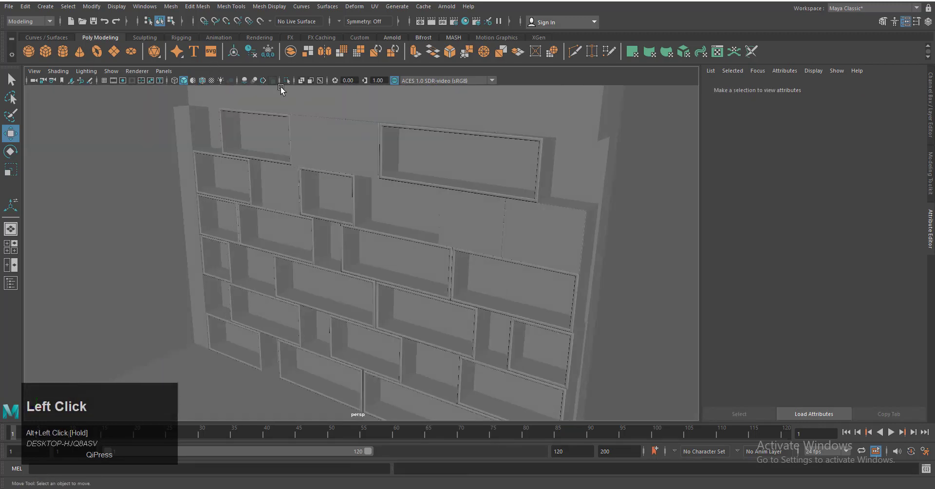
# - Preview the shelf wall with screen-space ambient occlusion, switch the effect off again and save the scene
pyautogui.click(245, 80)
pyautogui.scroll(-3, 432, 282)
pyautogui.keyDown('alt'); pyautogui.moveTo(432, 281); pyautogui.dragTo(457, 307, button='right'); pyautogui.keyUp('alt')
pyautogui.moveTo(457, 307)
pyautogui.keyDown('alt'); pyautogui.mouseDown()
pyautogui.moveTo(503, 316)
pyautogui.moveTo(469, 324)
pyautogui.moveTo(485, 322)
pyautogui.mouseUp(); pyautogui.keyUp('alt')
pyautogui.click(245, 80)
pyautogui.hotkey('ctrl', 's')
# - Show the wireframe overlay, duplicate the narrow second-row panel in the front view and move the copy onto the leftmost third-row frame
pyautogui.click(202, 81)
pyautogui.scroll(5, 380, 291)
pyautogui.press('space')
pyautogui.moveTo(437, 253); pyautogui.dragTo(440, 270, button='right')
pyautogui.keyDown('alt'); pyautogui.moveTo(440, 271); pyautogui.dragTo(458, 291, button='middle'); pyautogui.keyUp('alt')
pyautogui.scroll(4, 287, 313)
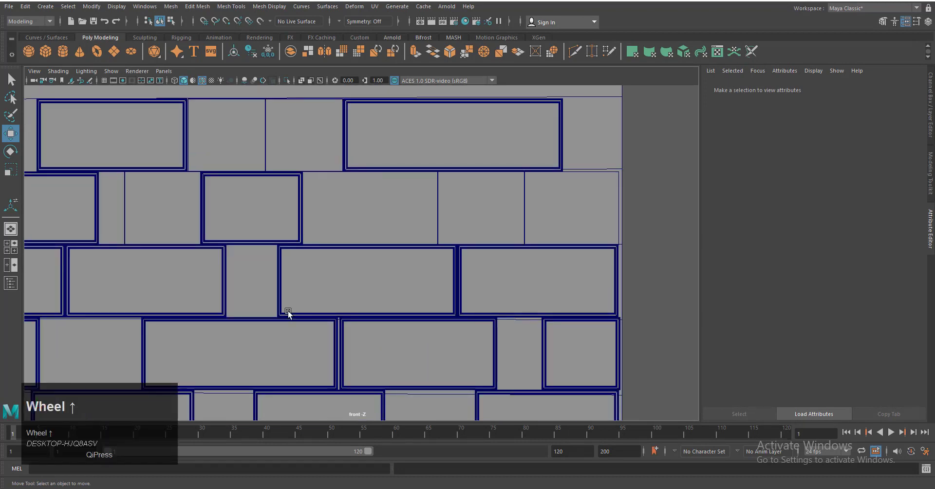
pyautogui.keyDown('alt'); pyautogui.moveTo(275, 301); pyautogui.dragTo(478, 274, button='middle'); pyautogui.keyUp('alt')
pyautogui.click(372, 200)
pyautogui.keyDown('alt'); pyautogui.moveTo(376, 258); pyautogui.dragTo(440, 258, button='middle'); pyautogui.keyUp('alt')
pyautogui.scroll(1, 440, 258)
pyautogui.hotkey('ctrl', 'd')
pyautogui.moveTo(429, 165); pyautogui.dragTo(452, 203)
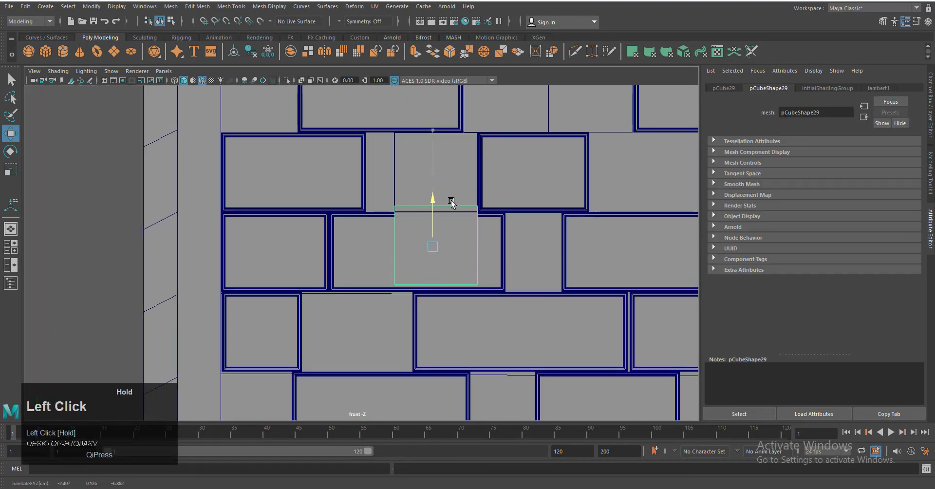
pyautogui.moveTo(476, 256); pyautogui.dragTo(314, 274)
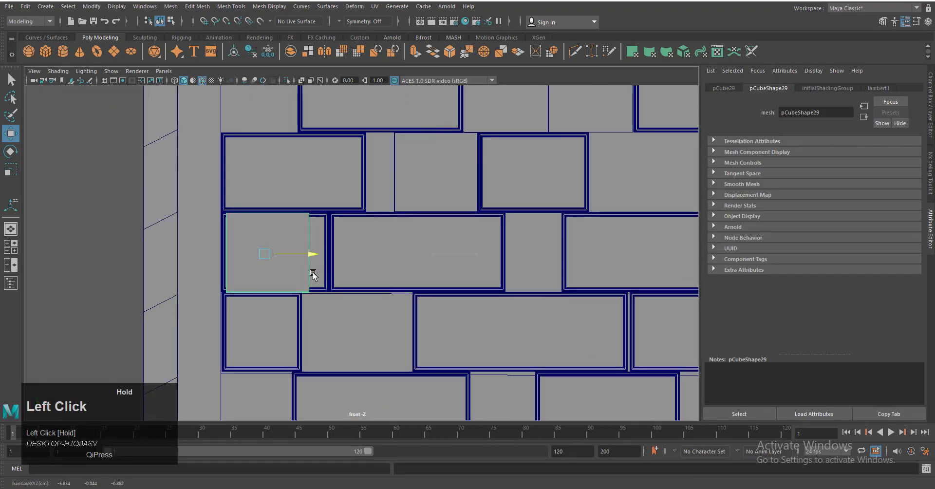
# - Align the third-row panel with the frame's left edge and widen it to the right edge by moving its right-side vertices
pyautogui.scroll(4, 502, 288)
pyautogui.moveTo(445, 265); pyautogui.dragTo(441, 265)
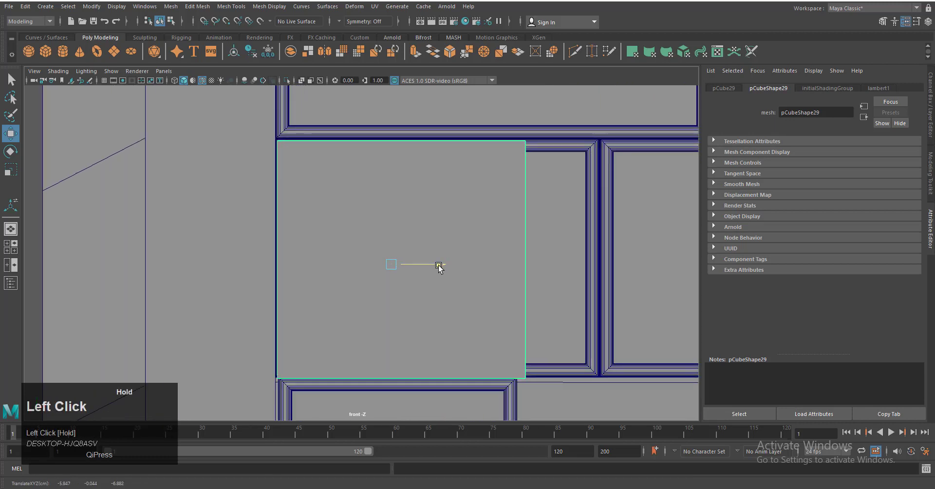
pyautogui.moveTo(499, 213); pyautogui.dragTo(458, 214, button='right')
pyautogui.moveTo(572, 100); pyautogui.dragTo(495, 416)
pyautogui.moveTo(571, 260); pyautogui.dragTo(643, 271)
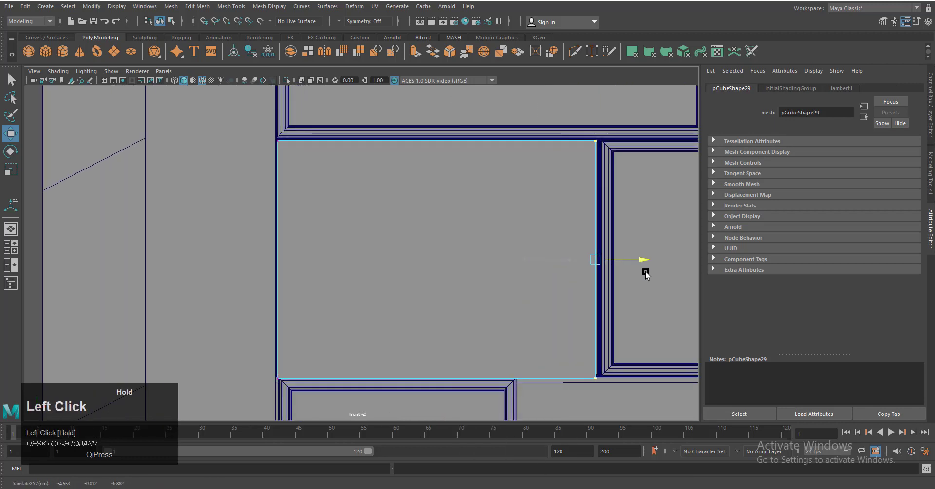
pyautogui.moveTo(528, 240); pyautogui.dragTo(556, 216, button='right')
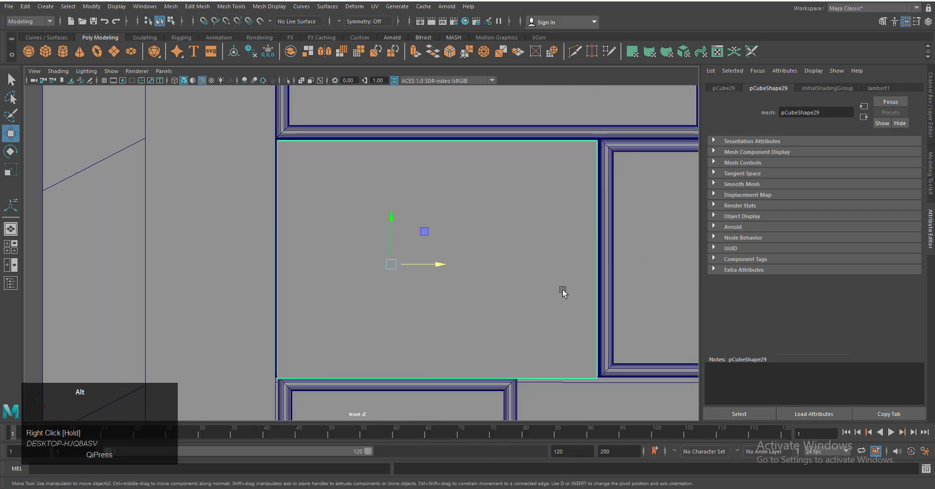
# - Duplicate the leftmost third-row panel and move the copy along the row onto the frame near the middle
pyautogui.keyDown('alt'); pyautogui.moveTo(563, 291); pyautogui.dragTo(474, 292, button='middle'); pyautogui.keyUp('alt')
pyautogui.keyDown('alt'); pyautogui.moveTo(474, 292); pyautogui.dragTo(389, 287, button='right'); pyautogui.keyUp('alt')
pyautogui.keyDown('alt'); pyautogui.moveTo(509, 275); pyautogui.dragTo(273, 270, button='middle'); pyautogui.keyUp('alt')
pyautogui.hotkey('ctrl', 'd')
pyautogui.moveTo(156, 257); pyautogui.dragTo(439, 261)
pyautogui.scroll(4, 428, 278)
pyautogui.keyDown('alt'); pyautogui.moveTo(419, 292); pyautogui.dragTo(323, 290, button='middle'); pyautogui.keyUp('alt')
pyautogui.scroll(2, 340, 273)
pyautogui.moveTo(368, 255); pyautogui.dragTo(365, 255)
# - Narrow the middle third-row panel by moving its right-side vertices inward
pyautogui.moveTo(439, 236); pyautogui.dragTo(409, 238, button='right')
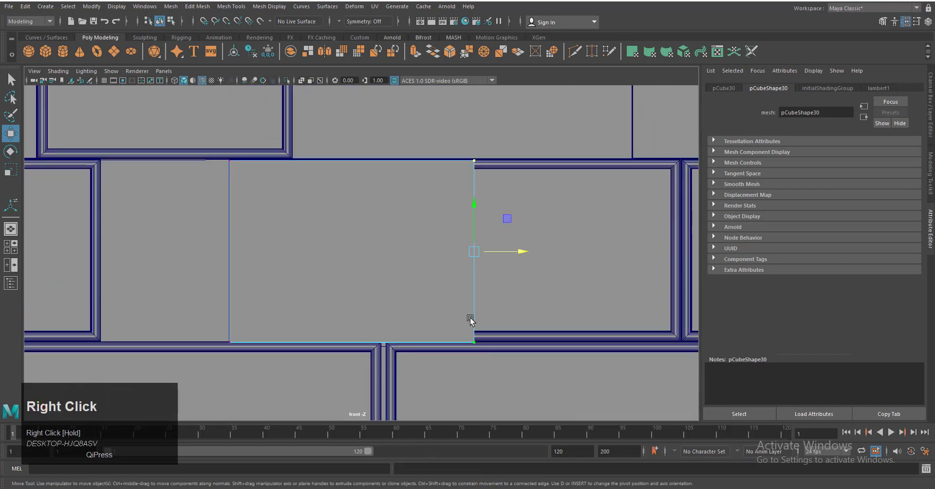
pyautogui.moveTo(519, 251); pyautogui.dragTo(468, 251)
pyautogui.moveTo(359, 210); pyautogui.dragTo(404, 187, button='right')
# - Duplicate the middle panel, move the copy up to the rightmost third-row frame and stretch its left side to meet the neighbouring panel
pyautogui.hotkey('ctrl', 'd')
pyautogui.moveTo(610, 266); pyautogui.dragTo(621, 267)
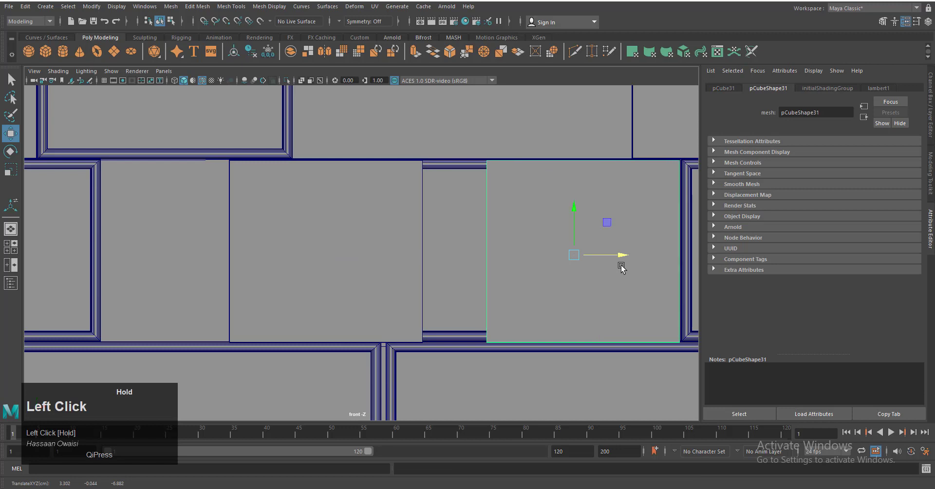
pyautogui.moveTo(582, 216); pyautogui.dragTo(524, 215, button='right')
pyautogui.moveTo(451, 145); pyautogui.dragTo(530, 404)
pyautogui.moveTo(536, 253); pyautogui.dragTo(487, 254)
pyautogui.moveTo(467, 260); pyautogui.dragTo(491, 231, button='right')
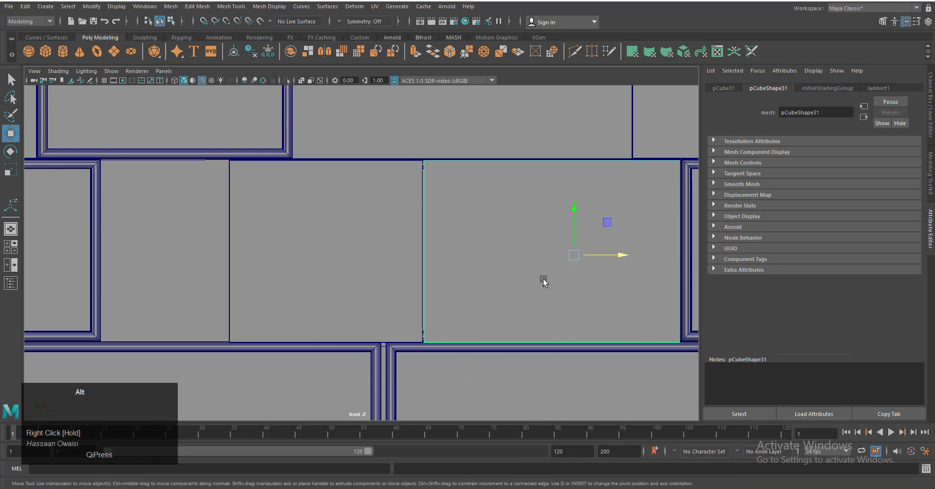
# - Duplicate the new third-row panel, lower the copy into the fourth row and move it onto the leftmost frame
pyautogui.scroll(-5, 392, 315)
pyautogui.middleClick(393, 316)
pyautogui.scroll(4, 395, 316)
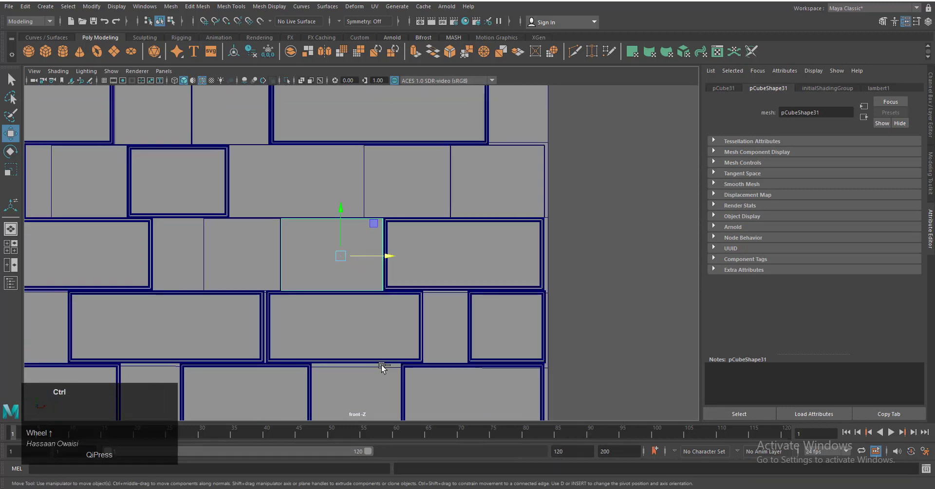
pyautogui.hotkey('ctrl', 'd')
pyautogui.moveTo(344, 210); pyautogui.dragTo(345, 243)
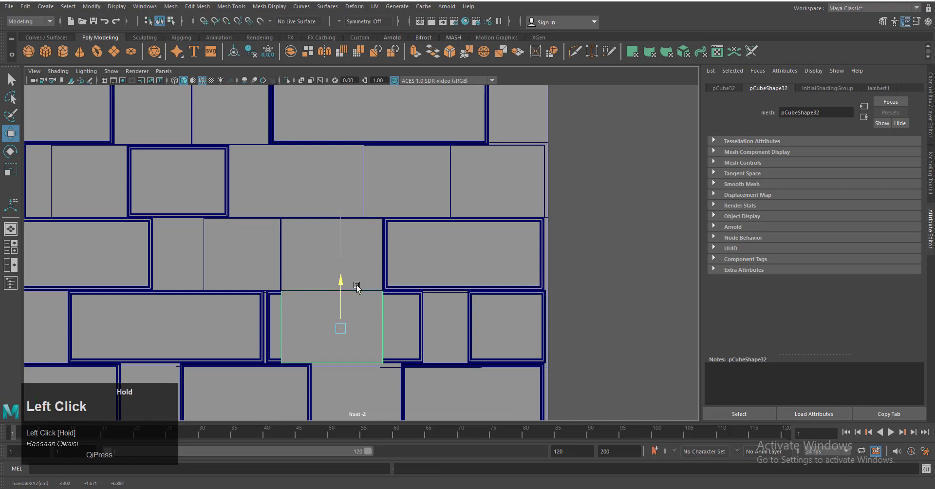
pyautogui.moveTo(355, 328); pyautogui.dragTo(186, 328)
pyautogui.keyDown('alt'); pyautogui.moveTo(301, 351); pyautogui.dragTo(682, 335, button='middle'); pyautogui.keyUp('alt')
pyautogui.moveTo(573, 312); pyautogui.dragTo(428, 312)
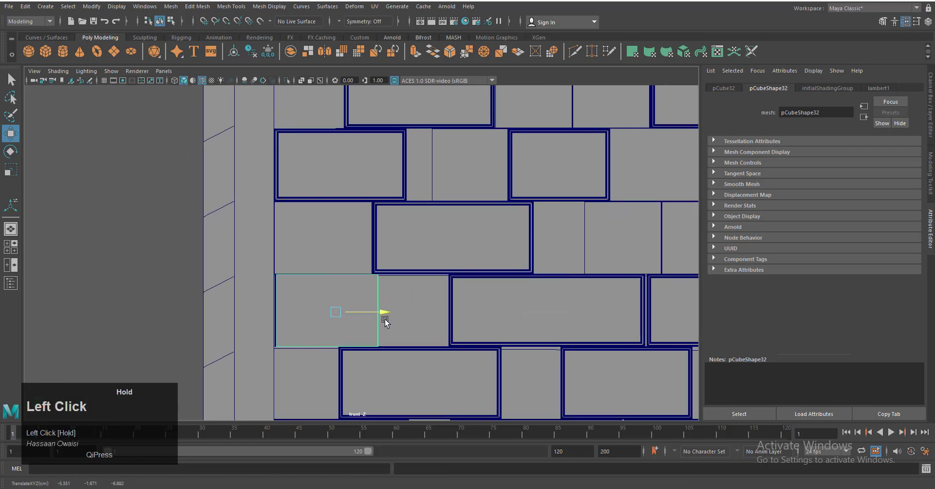
# - Narrow the leftmost fourth-row panel to its frame by moving the right-side vertices inward
pyautogui.moveTo(364, 290); pyautogui.dragTo(319, 290, button='right')
pyautogui.moveTo(357, 370); pyautogui.dragTo(404, 263)
pyautogui.moveTo(425, 310); pyautogui.dragTo(407, 310)
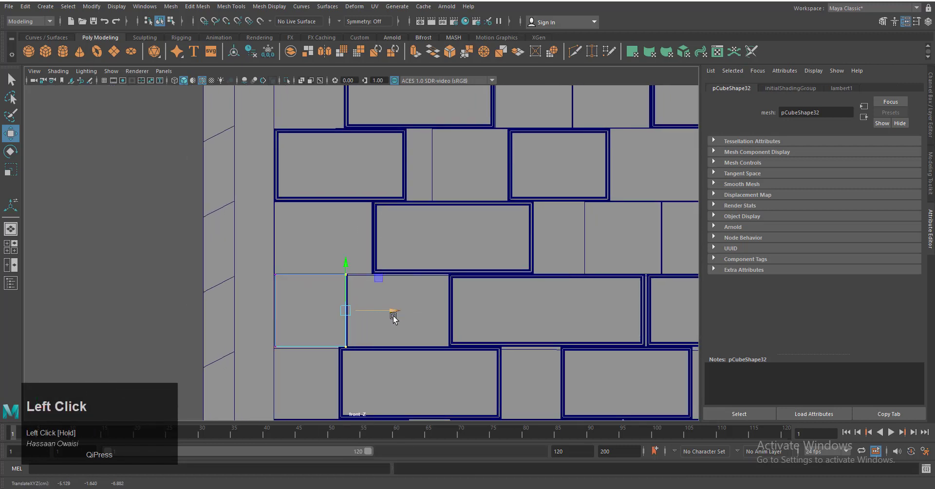
pyautogui.press('f')
pyautogui.moveTo(411, 256); pyautogui.dragTo(417, 258)
# - Duplicate the leftmost fourth-row panel and align the copy with the left edge of the row's second wide frame
pyautogui.scroll(-5, 391, 310)
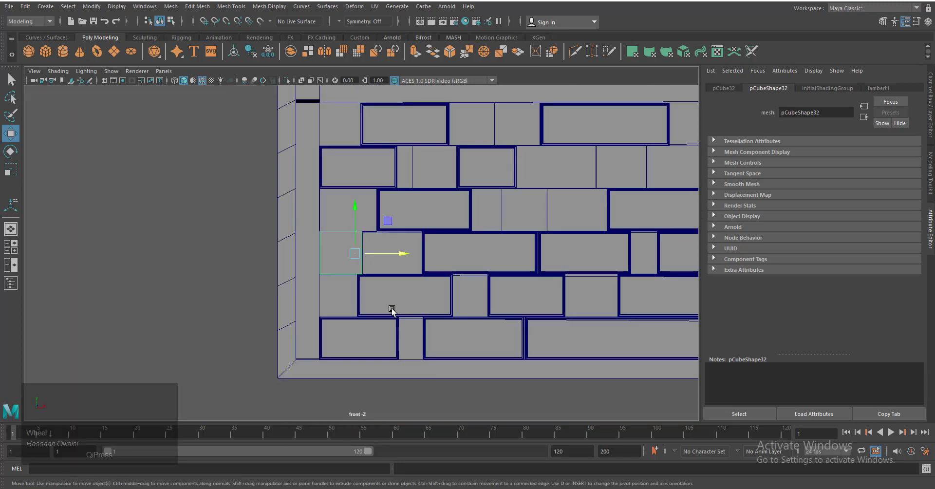
pyautogui.hotkey('ctrl', 'd')
pyautogui.moveTo(403, 267); pyautogui.dragTo(457, 268)
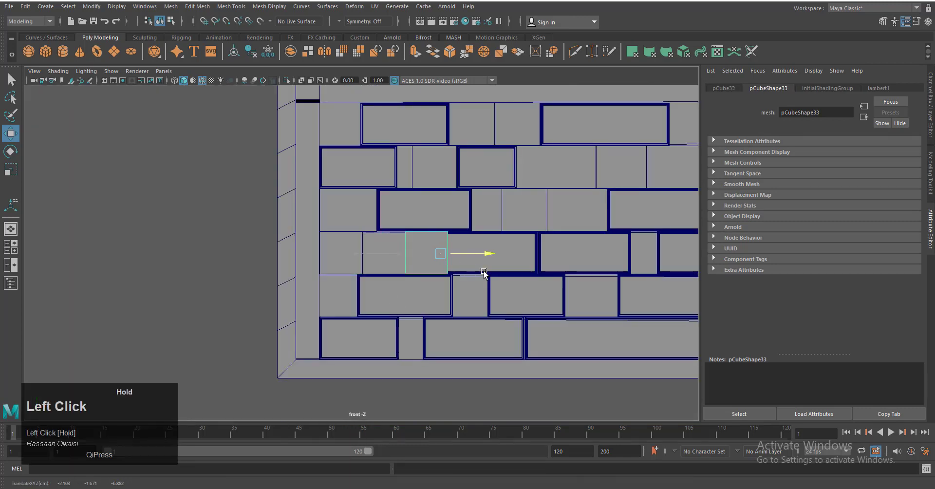
pyautogui.keyDown('alt'); pyautogui.moveTo(621, 290); pyautogui.dragTo(229, 308, button='middle'); pyautogui.keyUp('alt')
pyautogui.scroll(5, 381, 263)
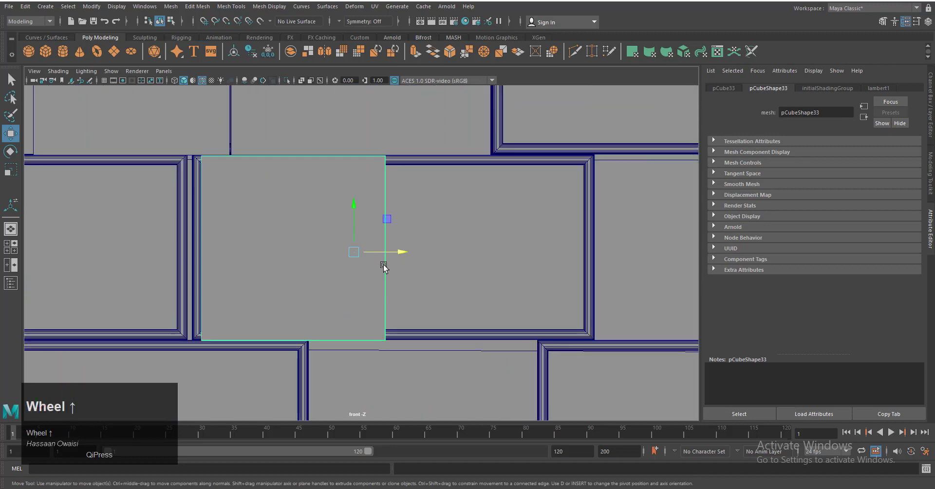
pyautogui.moveTo(381, 263)
pyautogui.mouseDown()
pyautogui.moveTo(400, 261)
pyautogui.moveTo(393, 268)
pyautogui.mouseUp()
# - Widen the copied fourth-row panel to the frame's right edge by moving its right-side vertices
pyautogui.moveTo(381, 197); pyautogui.dragTo(331, 186, button='right')
pyautogui.moveTo(420, 248); pyautogui.dragTo(639, 285)
pyautogui.moveTo(534, 237); pyautogui.dragTo(512, 221, button='right')
# - Duplicate the wide fourth-row panel, lower the copy into the fifth row and align it with the left edge of the first bevelled frame
pyautogui.scroll(-5, 503, 305)
pyautogui.keyDown('alt'); pyautogui.moveTo(503, 305); pyautogui.dragTo(477, 291, button='middle'); pyautogui.keyUp('alt')
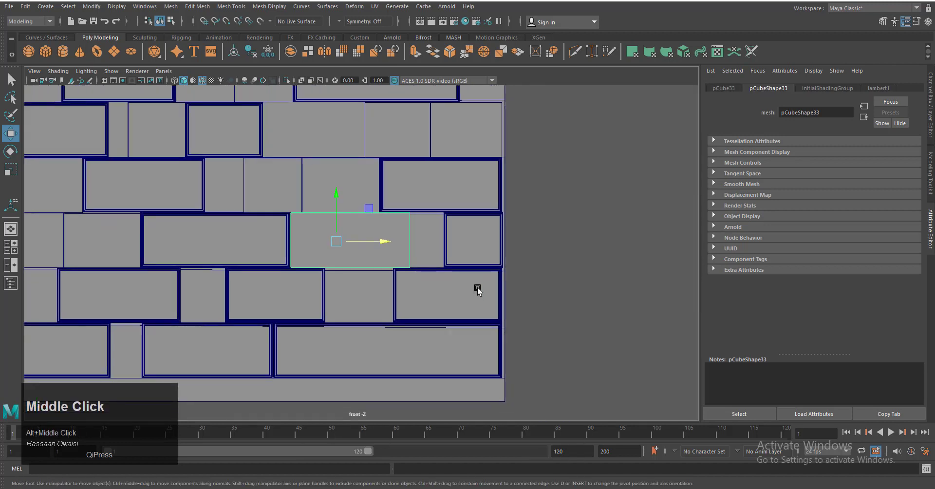
pyautogui.hotkey('ctrl', 'd')
pyautogui.moveTo(336, 195); pyautogui.dragTo(341, 252)
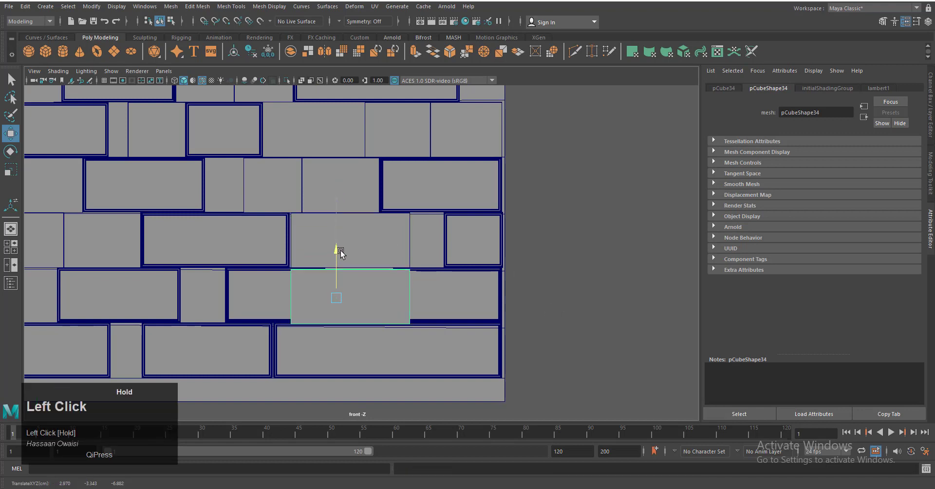
pyautogui.keyDown('alt'); pyautogui.moveTo(341, 251); pyautogui.dragTo(545, 244, button='middle'); pyautogui.keyUp('alt')
pyautogui.moveTo(591, 286); pyautogui.dragTo(355, 302)
pyautogui.keyDown('alt'); pyautogui.moveTo(414, 315); pyautogui.dragTo(480, 300, button='middle'); pyautogui.keyUp('alt')
pyautogui.scroll(5, 480, 301)
pyautogui.moveTo(419, 299); pyautogui.dragTo(423, 299)
# - Stretch the fifth-row panel to its frame's right edge by moving the right-side vertices
pyautogui.moveTo(494, 236); pyautogui.dragTo(451, 237, button='right')
pyautogui.moveTo(502, 221); pyautogui.dragTo(560, 370)
pyautogui.moveTo(572, 298); pyautogui.dragTo(579, 298)
pyautogui.moveTo(462, 274); pyautogui.dragTo(472, 300, button='right')
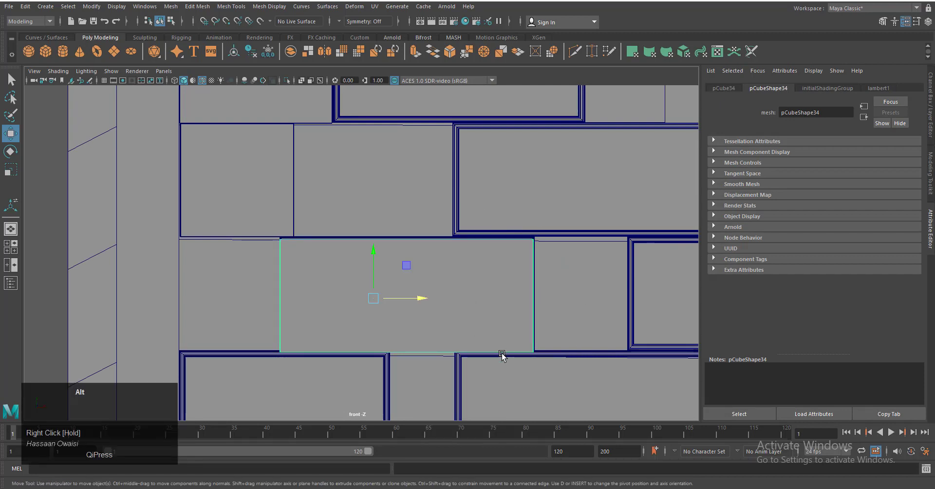
# - Duplicate the fifth-row panel and align the copy with the left edge of the rightmost frame in that row
pyautogui.keyDown('alt'); pyautogui.moveTo(501, 356); pyautogui.dragTo(232, 355, button='middle'); pyautogui.keyUp('alt')
pyautogui.moveTo(126, 298); pyautogui.dragTo(454, 341)
pyautogui.scroll(-3, 455, 348)
pyautogui.keyDown('alt'); pyautogui.moveTo(455, 349); pyautogui.dragTo(273, 364, button='middle'); pyautogui.keyUp('alt')
pyautogui.moveTo(242, 296); pyautogui.dragTo(448, 336)
pyautogui.scroll(2, 463, 365)
pyautogui.keyDown('alt'); pyautogui.moveTo(469, 374); pyautogui.dragTo(376, 354, button='middle'); pyautogui.keyUp('alt')
pyautogui.scroll(3, 378, 320)
pyautogui.moveTo(379, 323); pyautogui.dragTo(419, 330)
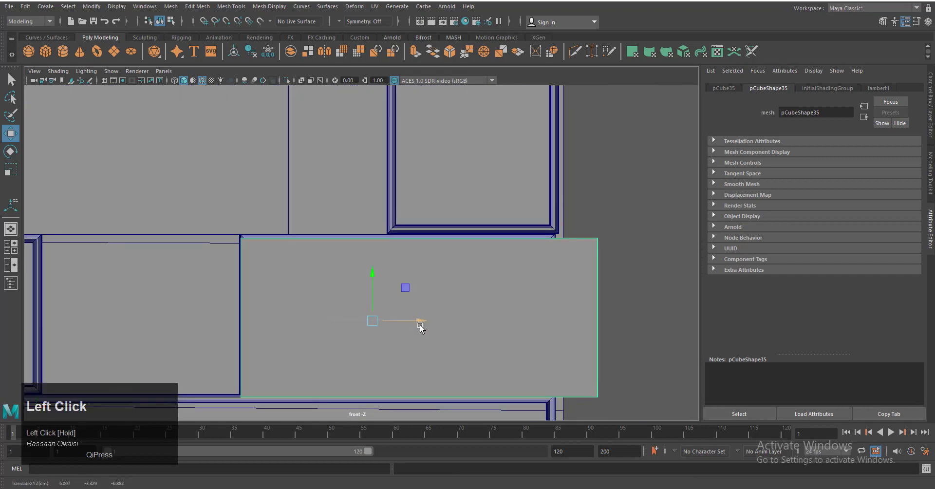
# - Pull the rightmost fifth-row panel's right-side vertices in to the frame's outer edge
pyautogui.moveTo(541, 229); pyautogui.dragTo(512, 223, button='right')
pyautogui.moveTo(642, 322); pyautogui.dragTo(596, 325)
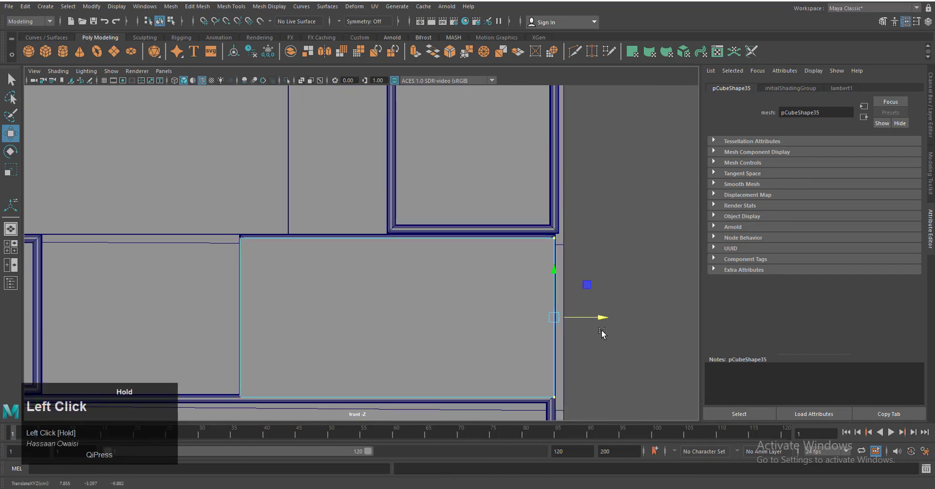
pyautogui.moveTo(443, 234); pyautogui.dragTo(491, 221, button='right')
# - Raise both fifth-row panels slightly to meet the row above and save the scene
pyautogui.scroll(-8, 342, 287)
pyautogui.scroll(10, 286, 324)
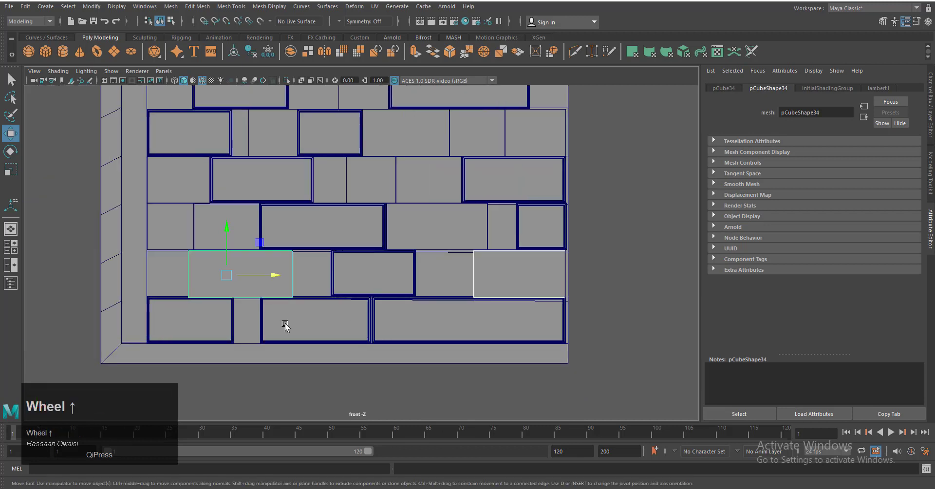
pyautogui.moveTo(282, 337); pyautogui.dragTo(282, 334)
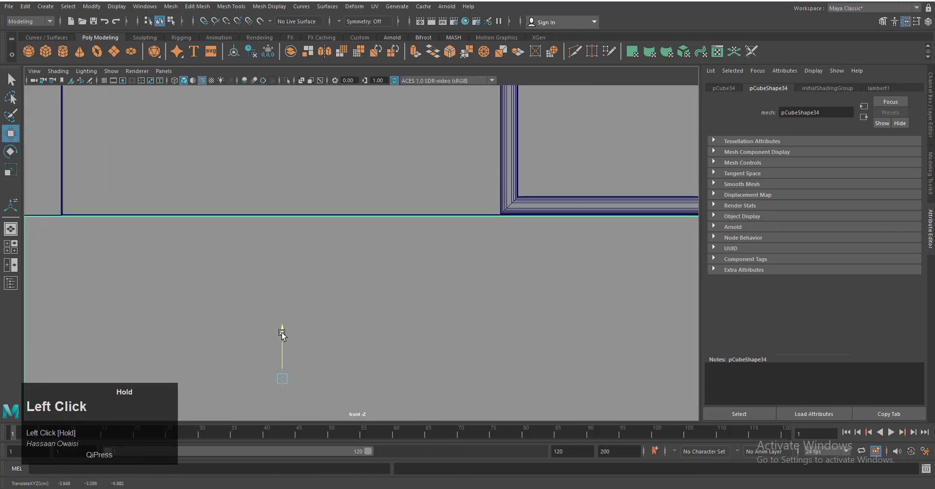
pyautogui.scroll(-10, 493, 374)
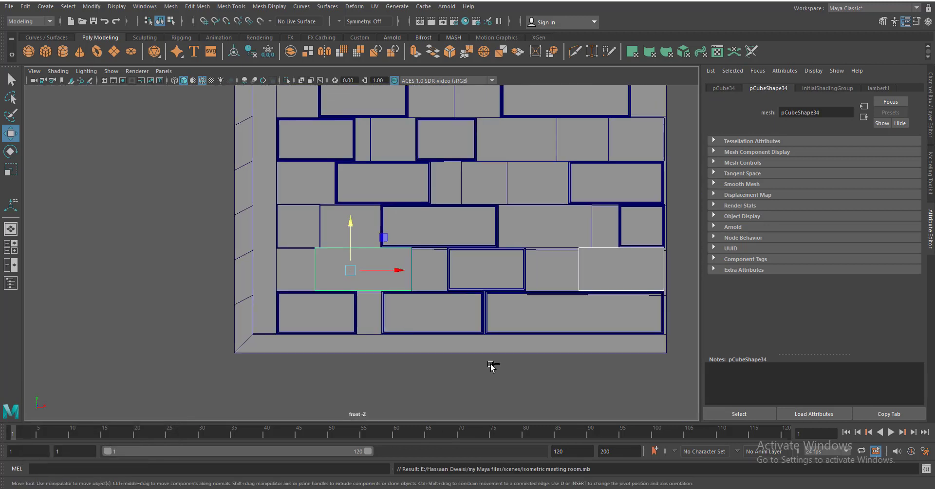
# - Duplicate both fifth-row panels down towards the bottom row, delete the right copy and keep the left one selected
pyautogui.hotkey('ctrl', 'd')
pyautogui.moveTo(356, 270); pyautogui.dragTo(356, 272)
pyautogui.hotkey('ctrl', 'z')
pyautogui.moveTo(350, 224); pyautogui.dragTo(351, 261)
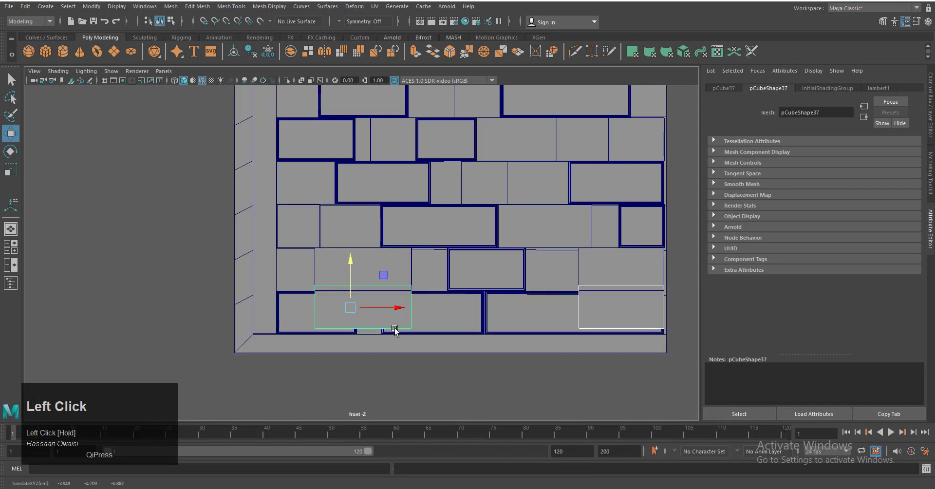
pyautogui.click(603, 323)
pyautogui.press('Delete')
pyautogui.click(400, 323)
# - Lower the remaining copy into the bottom row and align it with the left edge of the leftmost frame
pyautogui.scroll(8, 388, 371)
pyautogui.keyDown('alt'); pyautogui.moveTo(407, 408); pyautogui.dragTo(472, 271, button='middle'); pyautogui.keyUp('alt')
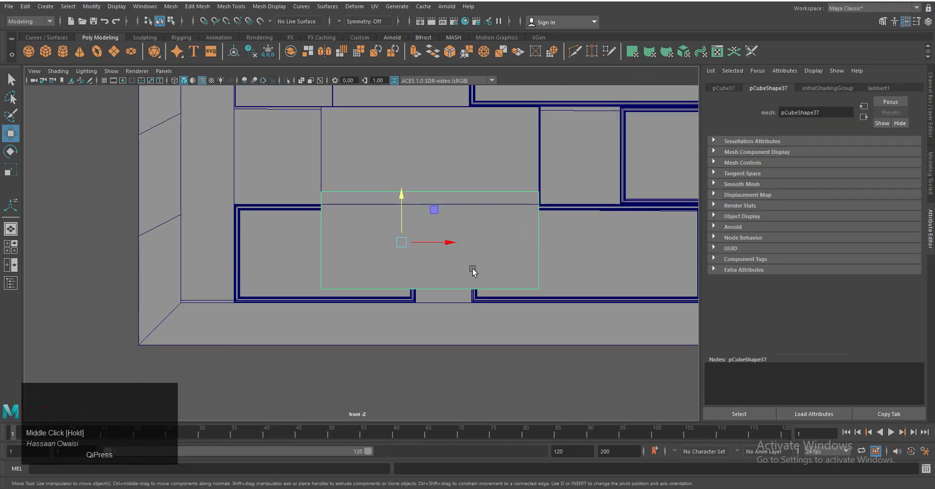
pyautogui.scroll(5, 472, 277)
pyautogui.moveTo(437, 200); pyautogui.dragTo(438, 222)
pyautogui.moveTo(481, 258); pyautogui.dragTo(324, 267)
# - Narrow the leftmost bottom-row panel to the frame's right edge by moving its right-side vertices
pyautogui.moveTo(509, 211); pyautogui.dragTo(463, 211, button='right')
pyautogui.moveTo(492, 148); pyautogui.dragTo(565, 360)
pyautogui.moveTo(567, 254); pyautogui.dragTo(497, 278)
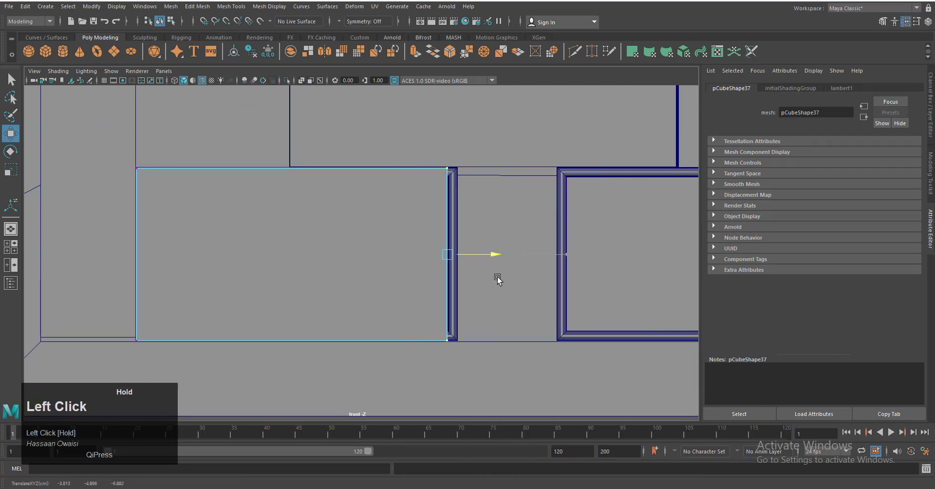
pyautogui.moveTo(430, 200); pyautogui.dragTo(470, 188, button='right')
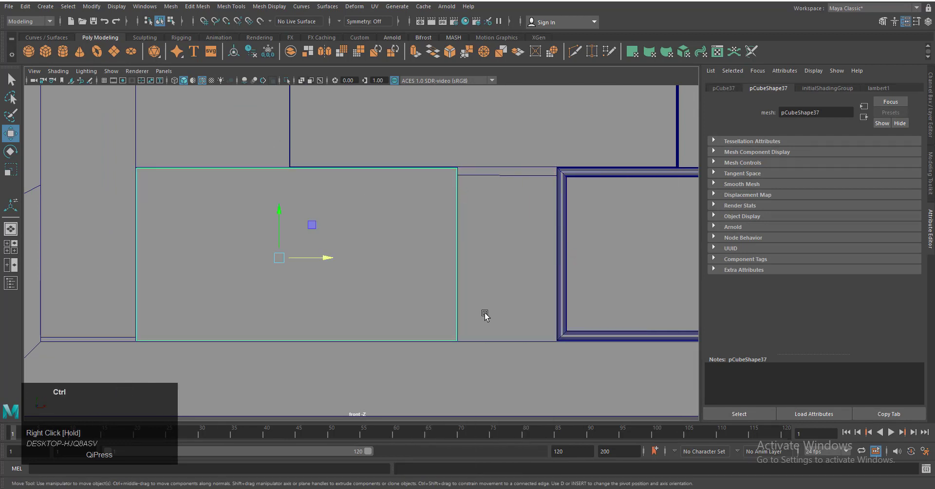
# - Duplicate the bottom-row panel and align the copy with the left edge of the wide rightmost frame
pyautogui.hotkey('ctrl', 'd')
pyautogui.moveTo(296, 258); pyautogui.dragTo(617, 267)
pyautogui.scroll(-6, 553, 315)
pyautogui.keyDown('alt'); pyautogui.moveTo(552, 315); pyautogui.dragTo(441, 321, button='middle'); pyautogui.keyUp('alt')
pyautogui.scroll(2, 441, 322)
pyautogui.moveTo(333, 263); pyautogui.dragTo(523, 277)
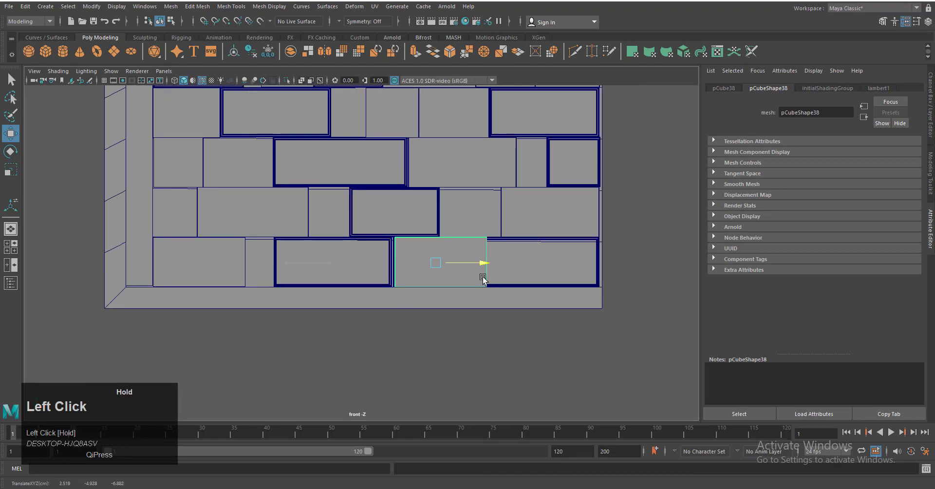
pyautogui.scroll(5, 487, 312)
pyautogui.moveTo(645, 285); pyautogui.dragTo(611, 293)
# - Widen the rightmost bottom-row panel to the frame's far edge by moving its right-side vertices, then deselect it
pyautogui.scroll(-3, 550, 285)
pyautogui.click(607, 217)
pyautogui.scroll(3, 599, 286)
pyautogui.scroll(-5, 585, 294)
pyautogui.keyDown('alt'); pyautogui.moveTo(563, 298); pyautogui.dragTo(510, 290, button='middle'); pyautogui.keyUp('alt')
pyautogui.scroll(4, 396, 243)
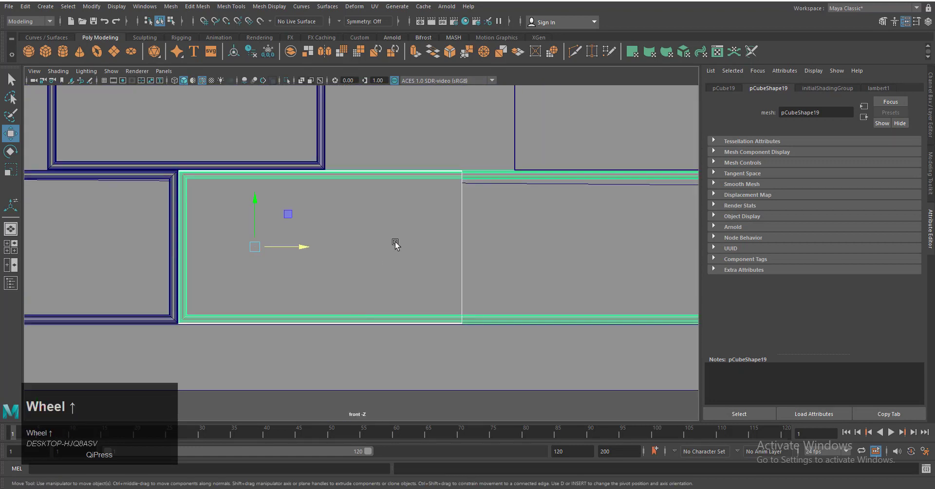
pyautogui.moveTo(408, 229); pyautogui.dragTo(370, 227, button='right')
pyautogui.keyDown('alt'); pyautogui.moveTo(543, 322); pyautogui.dragTo(366, 321, button='middle'); pyautogui.keyUp('alt')
pyautogui.moveTo(335, 246); pyautogui.dragTo(657, 256)
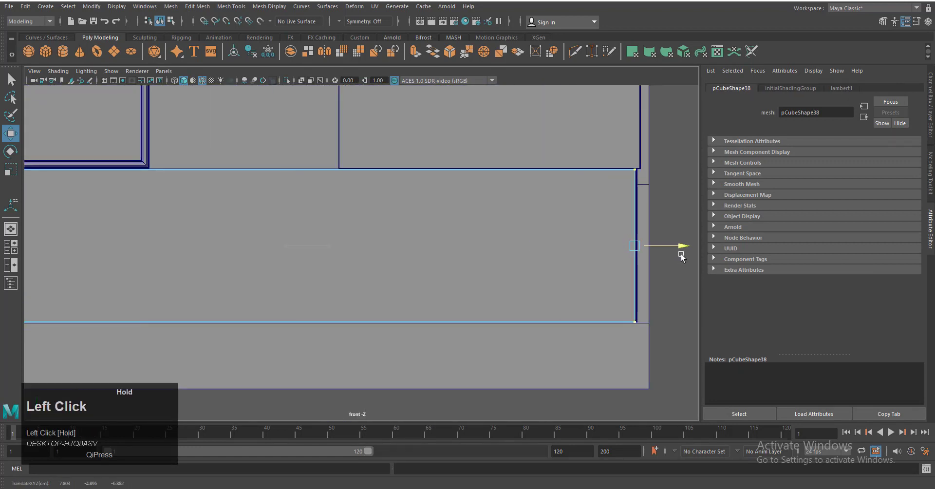
pyautogui.moveTo(628, 209); pyautogui.dragTo(693, 165, button='right')
pyautogui.click(693, 165)
# - Inspect the shelf wall in the perspective view with the wireframe overlay off and screen-space ambient occlusion on
pyautogui.scroll(-8, 609, 204)
pyautogui.press('space')
pyautogui.moveTo(524, 246); pyautogui.dragTo(519, 204, button='right')
pyautogui.click(202, 81)
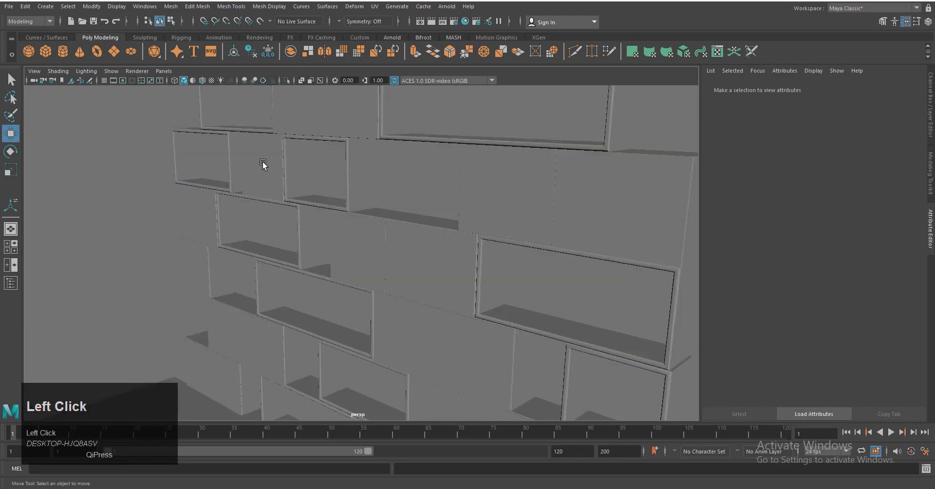
pyautogui.scroll(-4, 263, 162)
pyautogui.keyDown('alt'); pyautogui.moveTo(263, 162); pyautogui.dragTo(234, 147); pyautogui.keyUp('alt')
pyautogui.click(245, 80)
pyautogui.scroll(6, 364, 265)
pyautogui.keyDown('alt'); pyautogui.moveTo(364, 266); pyautogui.dragTo(373, 259, button='right'); pyautogui.keyUp('alt')
pyautogui.keyDown('alt'); pyautogui.moveTo(374, 260); pyautogui.dragTo(390, 250); pyautogui.keyUp('alt')
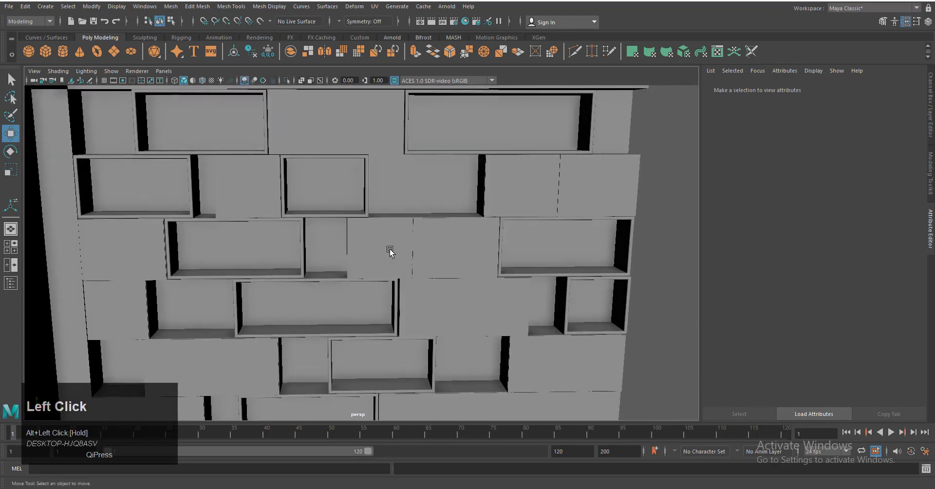
# - Nudge the top-row door panel beside the wide frame sideways to close the gap
pyautogui.click(384, 141)
pyautogui.scroll(4, 388, 173)
pyautogui.scroll(3, 388, 171)
pyautogui.keyDown('alt'); pyautogui.moveTo(389, 171); pyautogui.dragTo(342, 319, button='middle'); pyautogui.keyUp('alt')
pyautogui.moveTo(368, 234); pyautogui.dragTo(370, 234)
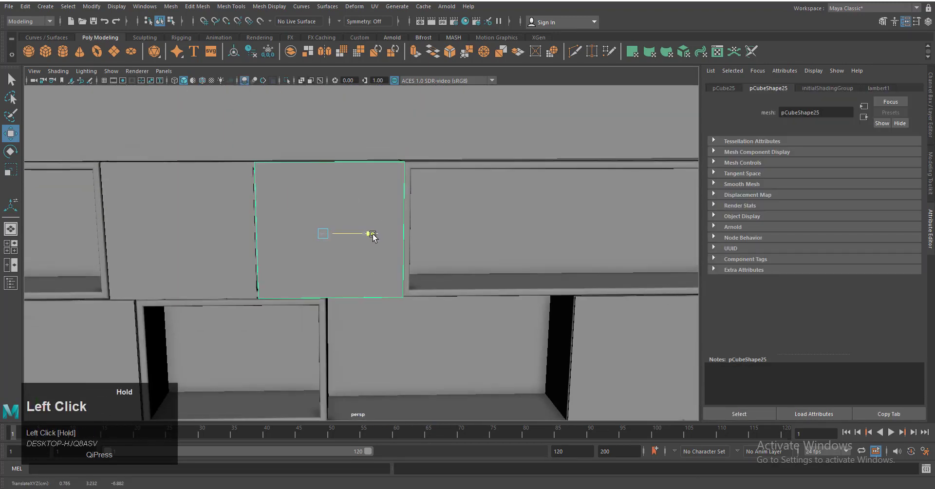
# - Create a polygon cube, place it near the left wall and show the wireframe overlay
pyautogui.scroll(-5, 404, 205)
pyautogui.keyDown('alt'); pyautogui.moveTo(404, 205); pyautogui.dragTo(359, 278, button='right'); pyautogui.keyUp('alt')
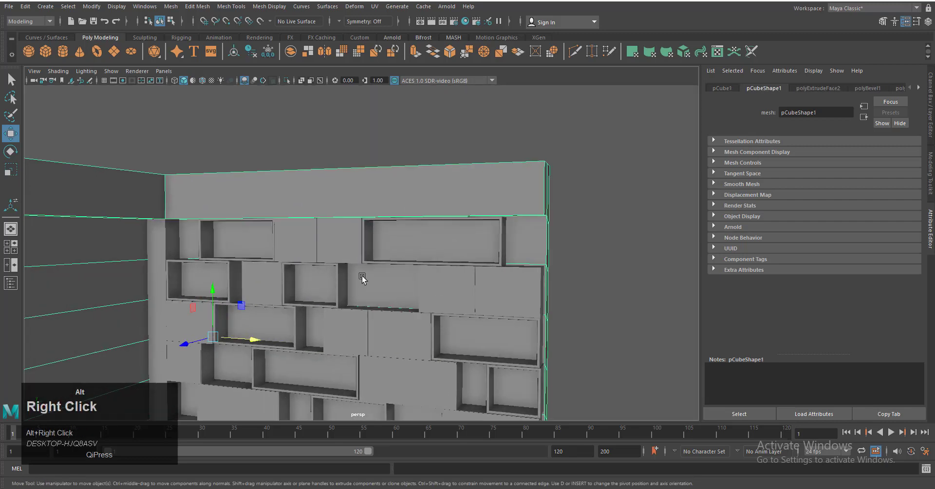
pyautogui.scroll(-4, 390, 299)
pyautogui.click(493, 282)
pyautogui.keyDown('alt'); pyautogui.moveTo(493, 282); pyautogui.dragTo(480, 317, button='middle'); pyautogui.keyUp('alt')
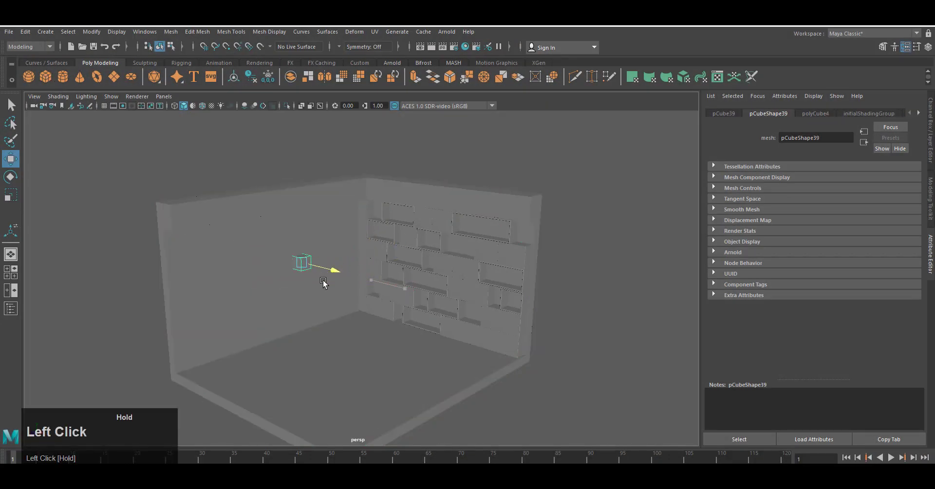
pyautogui.click(201, 108)
pyautogui.press('f')
pyautogui.moveTo(297, 344)
pyautogui.keyDown('alt'); pyautogui.mouseDown()
pyautogui.moveTo(390, 361)
pyautogui.moveTo(343, 376)
pyautogui.mouseUp(); pyautogui.keyUp('alt')
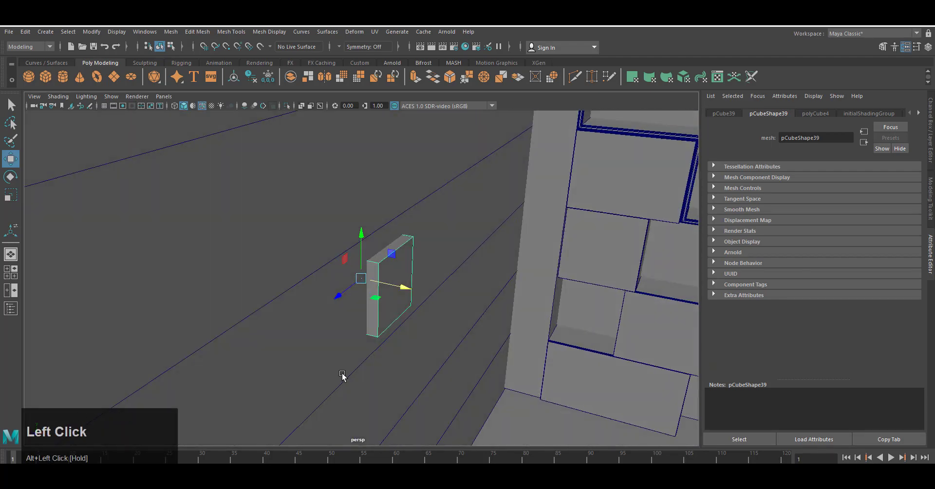
# - Scale the cube into a wide, tall, flat board covering most of the left wall
pyautogui.press('r')
pyautogui.moveTo(362, 278)
pyautogui.mouseDown()
pyautogui.moveTo(472, 328)
pyautogui.moveTo(427, 335)
pyautogui.mouseUp()
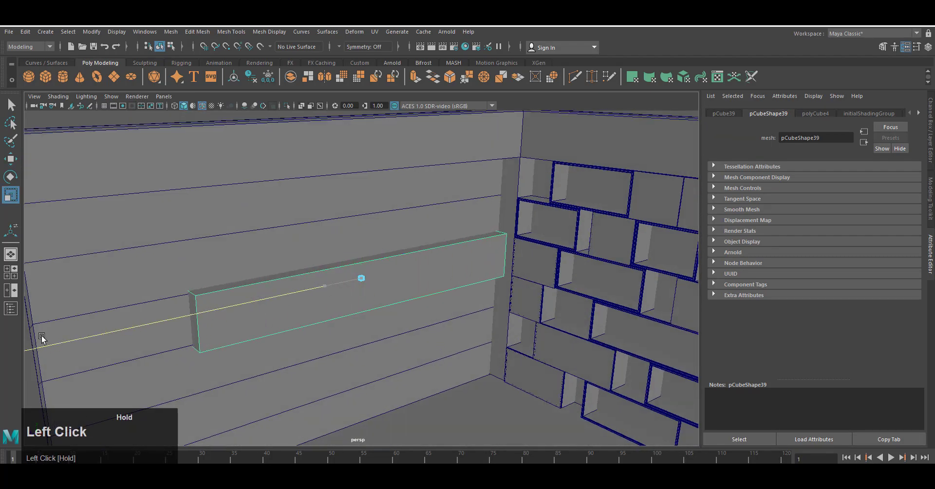
pyautogui.moveTo(42, 338); pyautogui.dragTo(261, 298)
pyautogui.press('w')
pyautogui.scroll(-3, 302, 317)
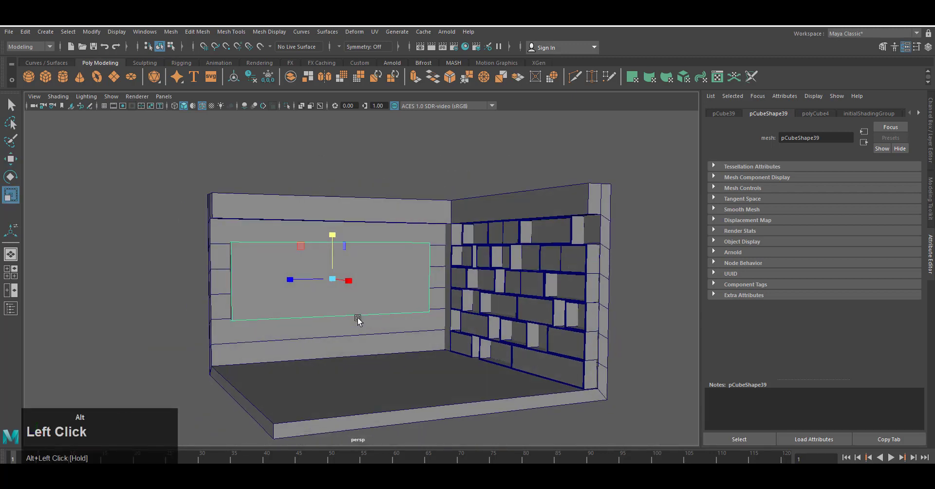
pyautogui.click(321, 229)
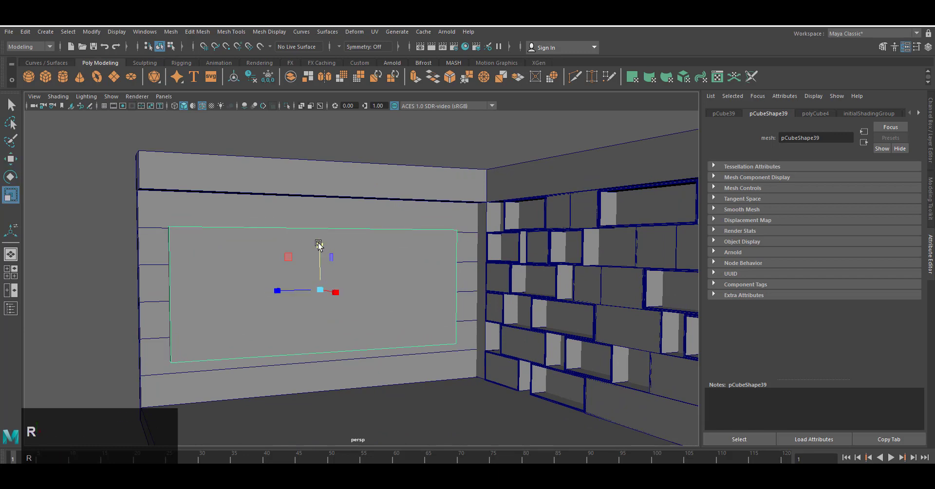
pyautogui.moveTo(319, 243); pyautogui.dragTo(320, 238)
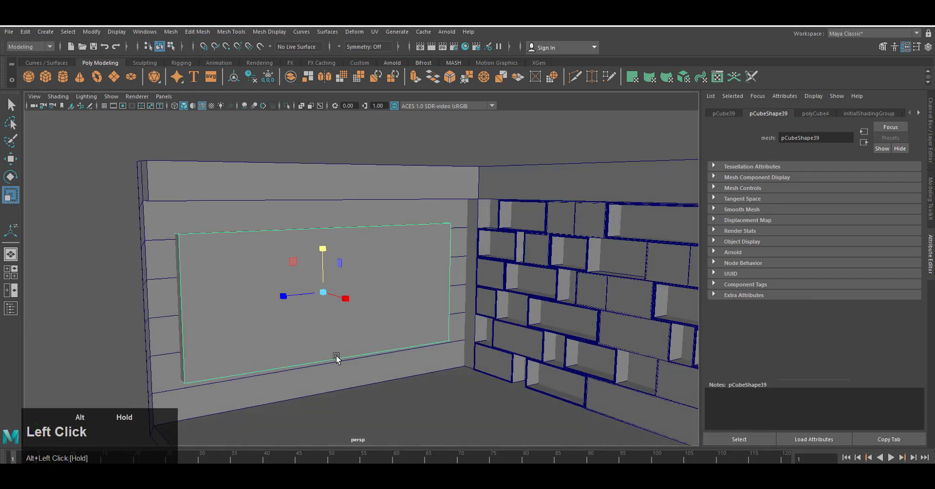
# - Adjust the height of the flat board slightly against the left wall
pyautogui.press('w')
pyautogui.moveTo(323, 247); pyautogui.dragTo(323, 246)
pyautogui.keyDown('alt'); pyautogui.moveTo(336, 273); pyautogui.dragTo(376, 296); pyautogui.keyUp('alt')
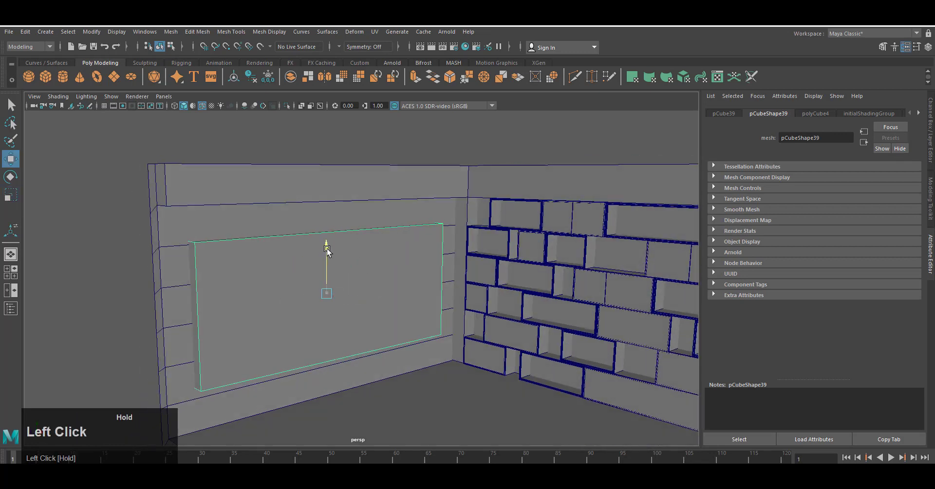
pyautogui.moveTo(327, 250); pyautogui.dragTo(326, 249)
pyautogui.keyDown('alt'); pyautogui.moveTo(327, 250); pyautogui.dragTo(203, 274); pyautogui.keyUp('alt')
# - Insert three vertical edge loops into the left wall, one near each side of the board and one at its middle
pyautogui.click(174, 239)
pyautogui.keyDown('alt'); pyautogui.moveTo(174, 239); pyautogui.dragTo(303, 253); pyautogui.keyUp('alt')
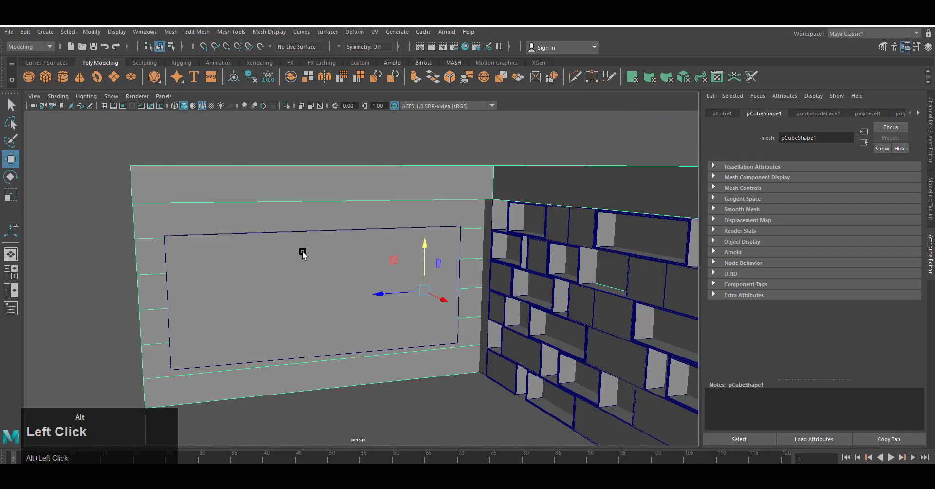
pyautogui.click(227, 32)
pyautogui.click(244, 94)
pyautogui.moveTo(203, 203); pyautogui.dragTo(418, 214)
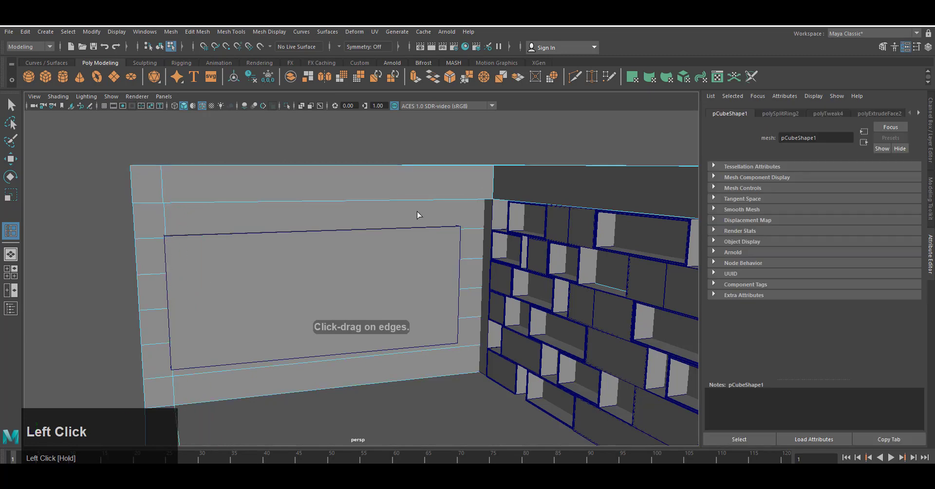
pyautogui.click(10, 159)
pyautogui.moveTo(344, 199); pyautogui.dragTo(392, 186, button='right')
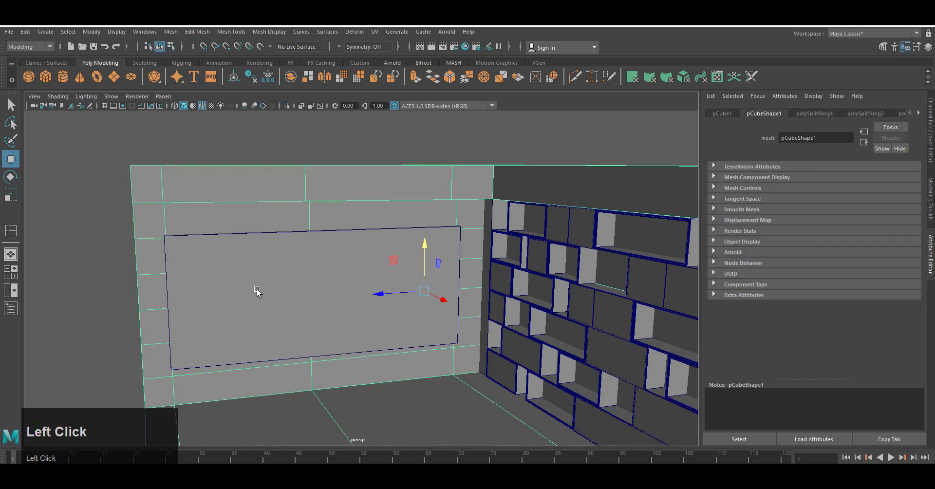
# - Cut the board's shape out of the left wall with a Boolean Difference and turn off the wireframe overlay
pyautogui.keyDown('shift'); pyautogui.click(256, 290); pyautogui.keyUp('shift')
pyautogui.click(170, 32)
pyautogui.moveTo(214, 56)
pyautogui.click(306, 66)
pyautogui.keyDown('alt'); pyautogui.moveTo(409, 317); pyautogui.dragTo(463, 311); pyautogui.keyUp('alt')
pyautogui.moveTo(380, 214); pyautogui.dragTo(428, 186, button='right')
pyautogui.click(282, 131)
pyautogui.click(204, 106)
# - Create a polygon cube and move it into the window opening in the left wall
pyautogui.keyDown('alt'); pyautogui.moveTo(458, 335); pyautogui.dragTo(415, 343); pyautogui.keyUp('alt')
pyautogui.keyDown('alt'); pyautogui.moveTo(415, 342); pyautogui.dragTo(400, 341, button='right'); pyautogui.keyUp('alt')
pyautogui.keyDown('alt'); pyautogui.moveTo(403, 384); pyautogui.dragTo(428, 369); pyautogui.keyUp('alt')
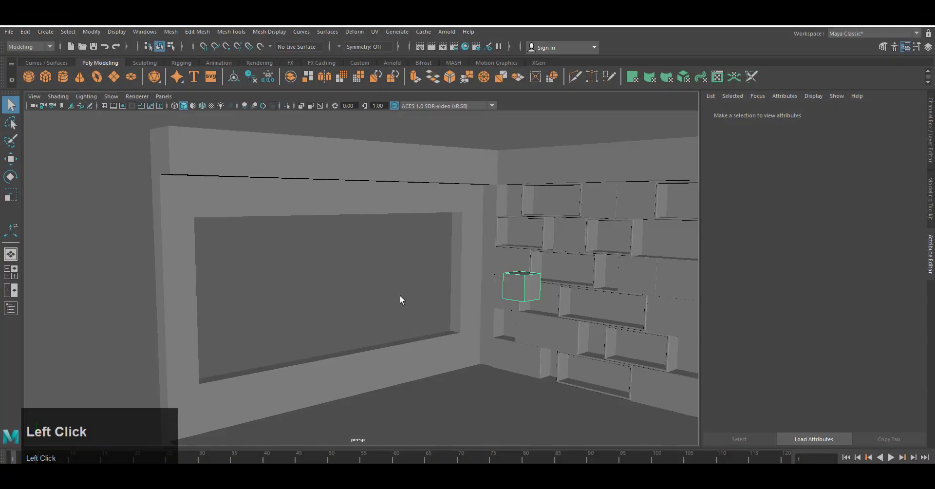
pyautogui.press('w')
pyautogui.moveTo(557, 314); pyautogui.dragTo(446, 285)
# - In the side view, enlarge the cube to about the height of the window opening
pyautogui.press('space')
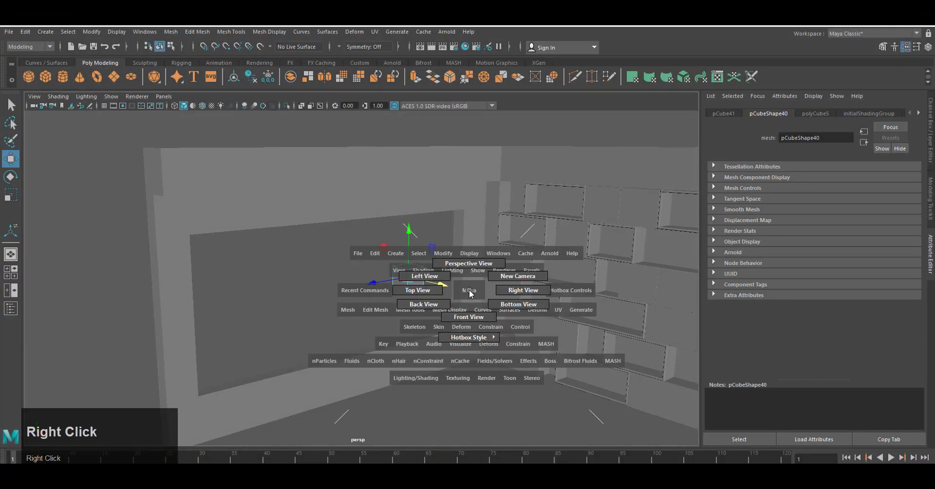
pyautogui.moveTo(471, 292); pyautogui.dragTo(521, 291, button='right')
pyautogui.keyDown('alt'); pyautogui.moveTo(416, 347); pyautogui.dragTo(445, 347, button='middle'); pyautogui.keyUp('alt')
pyautogui.scroll(2, 444, 346)
pyautogui.press('t')
pyautogui.moveTo(395, 279); pyautogui.dragTo(418, 324)
pyautogui.press('r')
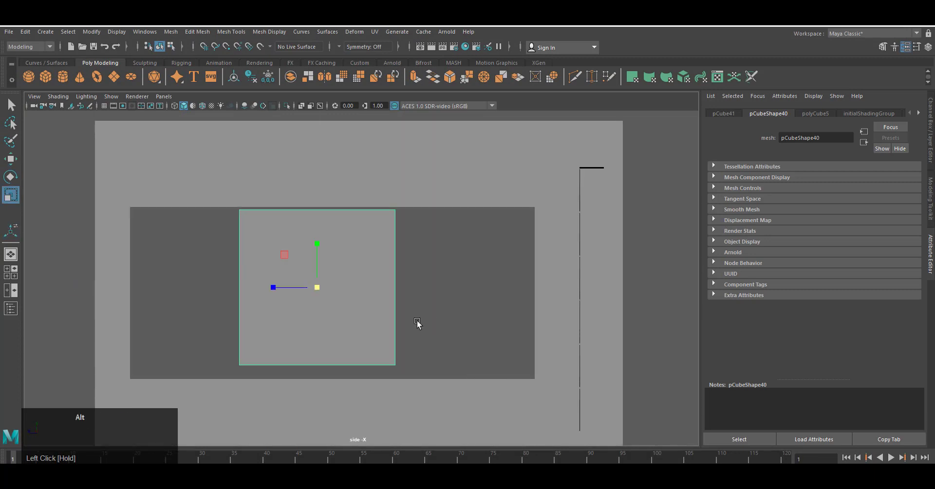
# - Align the cube with one end of the opening and move its vertices until it fills the whole opening
pyautogui.keyDown('alt'); pyautogui.moveTo(331, 290); pyautogui.dragTo(440, 307, button='middle'); pyautogui.keyUp('alt')
pyautogui.moveTo(427, 305); pyautogui.dragTo(324, 310)
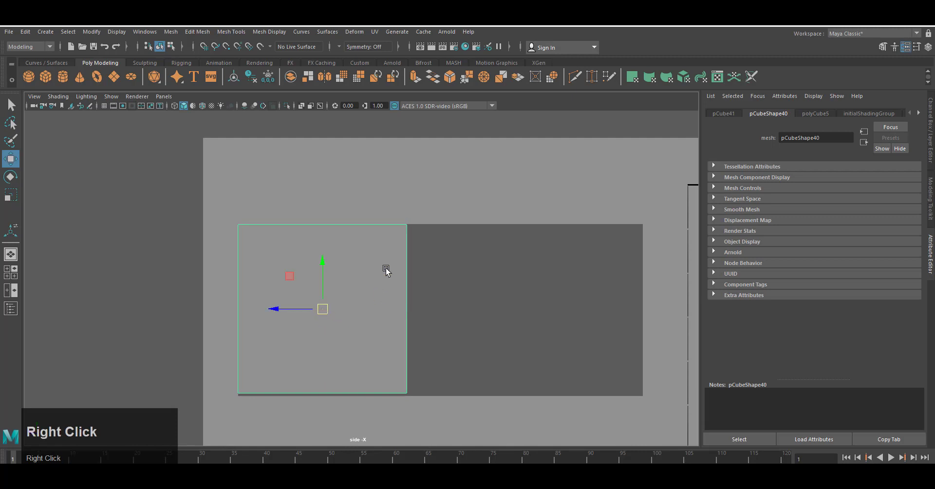
pyautogui.moveTo(219, 367); pyautogui.dragTo(421, 410)
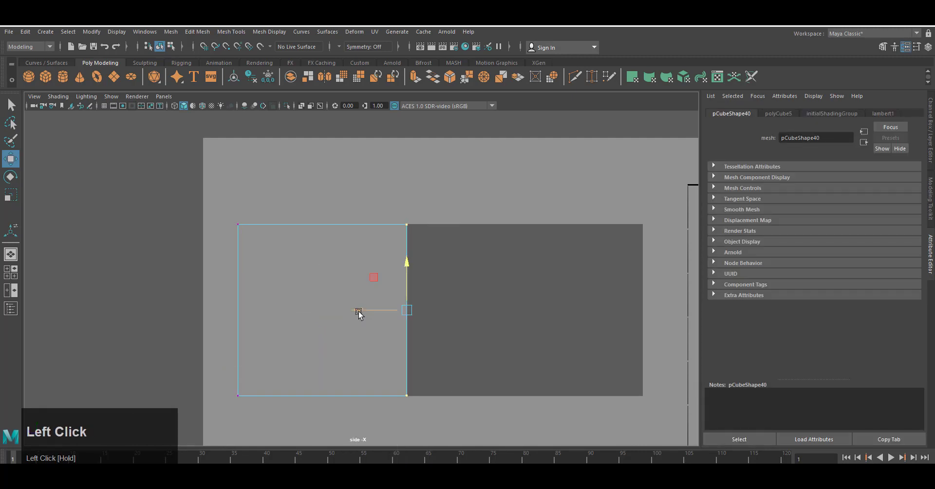
pyautogui.moveTo(358, 313); pyautogui.dragTo(588, 328)
pyautogui.moveTo(517, 271); pyautogui.dragTo(555, 243, button='right')
# - Duplicate the filler box in the perspective view and move the copy out of the opening into the room
pyautogui.press('space')
pyautogui.keyDown('alt'); pyautogui.moveTo(511, 361); pyautogui.dragTo(483, 380); pyautogui.keyUp('alt')
pyautogui.moveTo(420, 319); pyautogui.dragTo(552, 339)
pyautogui.keyDown('alt'); pyautogui.moveTo(434, 341); pyautogui.dragTo(407, 353, button='middle'); pyautogui.keyUp('alt')
# - Delete the front and back faces of the box in the opening, leaving only its rim
pyautogui.click(407, 325)
pyautogui.moveTo(413, 259); pyautogui.dragTo(413, 286, button='right')
pyautogui.keyDown('alt'); pyautogui.moveTo(413, 286); pyautogui.dragTo(378, 312); pyautogui.keyUp('alt')
pyautogui.click(378, 324)
pyautogui.press('Delete')
# - Scale the rim's depth and move it to sit within the thickness of the left wall
pyautogui.moveTo(348, 251); pyautogui.dragTo(397, 238, button='right')
pyautogui.scroll(4, 392, 341)
pyautogui.press('r')
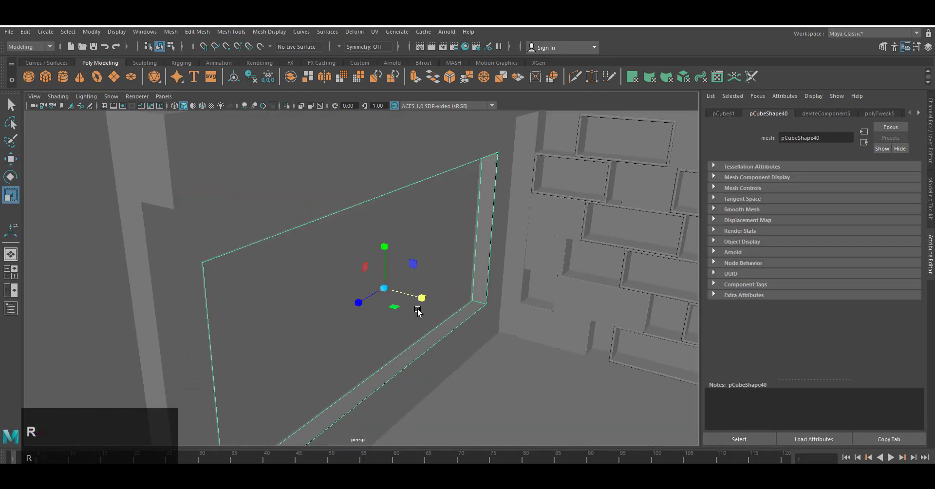
pyautogui.moveTo(418, 304); pyautogui.dragTo(471, 364)
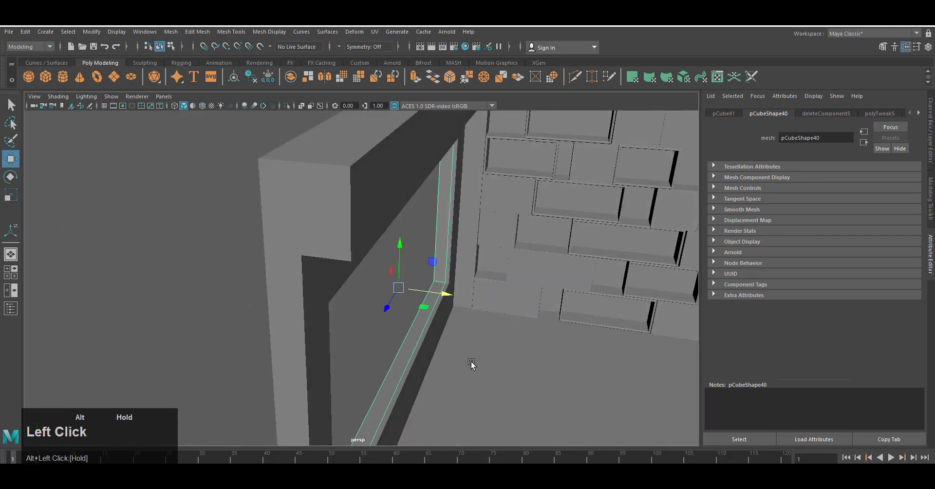
pyautogui.press('w')
pyautogui.moveTo(436, 293); pyautogui.dragTo(445, 294)
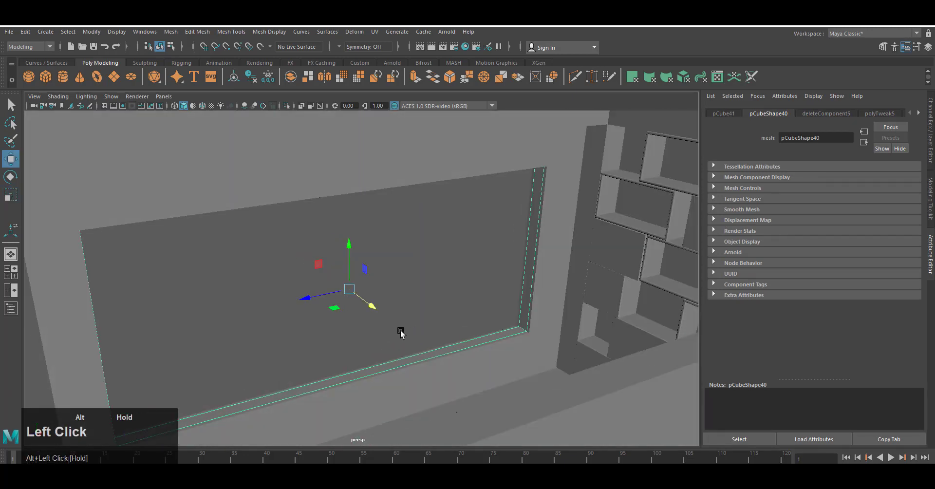
# - Extrude the rim to give the window frame thickness and reverse its normals
pyautogui.hotkey('ctrl', 'e')
pyautogui.moveTo(482, 283); pyautogui.dragTo(469, 282)
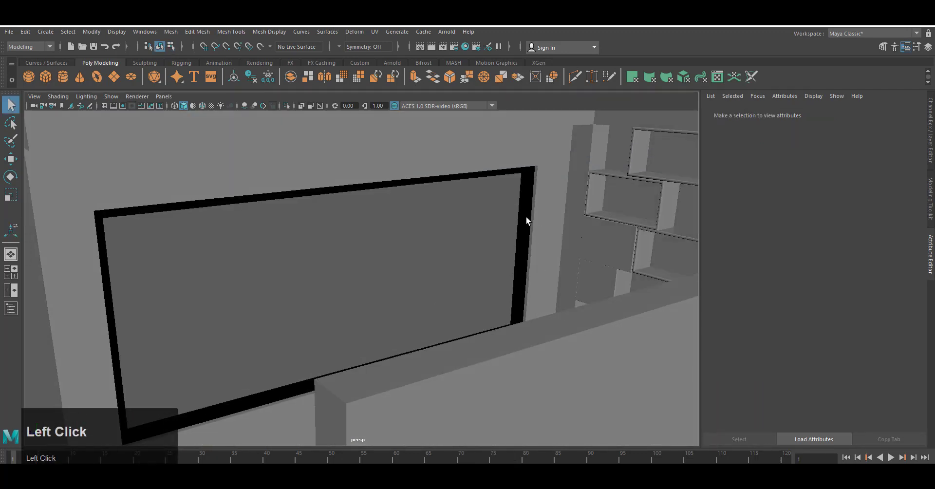
pyautogui.click(526, 221)
pyautogui.press('w')
pyautogui.press('Delete')
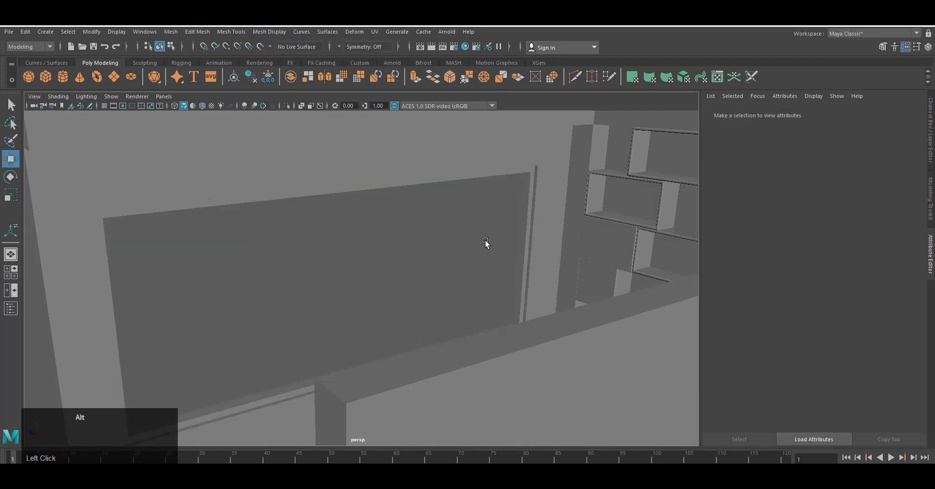
# - Bevel the window frame's edges with a small fraction
pyautogui.keyDown('alt'); pyautogui.moveTo(486, 244); pyautogui.dragTo(370, 315, button='right'); pyautogui.keyUp('alt')
pyautogui.keyDown('alt'); pyautogui.moveTo(370, 316); pyautogui.dragTo(370, 258, button='middle'); pyautogui.keyUp('alt')
pyautogui.click(526, 219)
pyautogui.moveTo(526, 220); pyautogui.dragTo(478, 219, button='right')
pyautogui.keyDown('shift'); pyautogui.doubleClick(520, 221); pyautogui.keyUp('shift')
pyautogui.hotkey('ctrl', 'b')
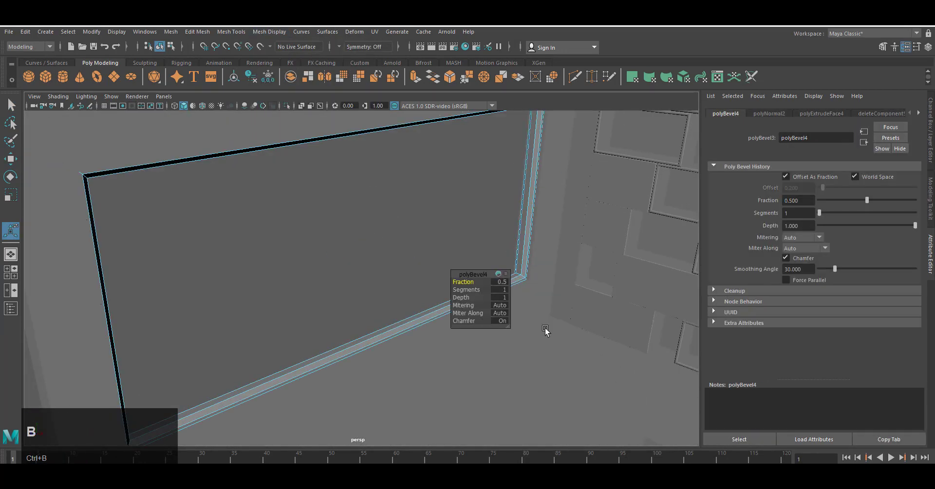
pyautogui.scroll(3, 547, 330)
pyautogui.moveTo(866, 200); pyautogui.dragTo(826, 213)
pyautogui.moveTo(643, 179); pyautogui.dragTo(688, 164, button='right')
# - Duplicate the window frame and scale the copy narrower in depth
pyautogui.scroll(-3, 454, 288)
pyautogui.click(454, 288)
pyautogui.press('r')
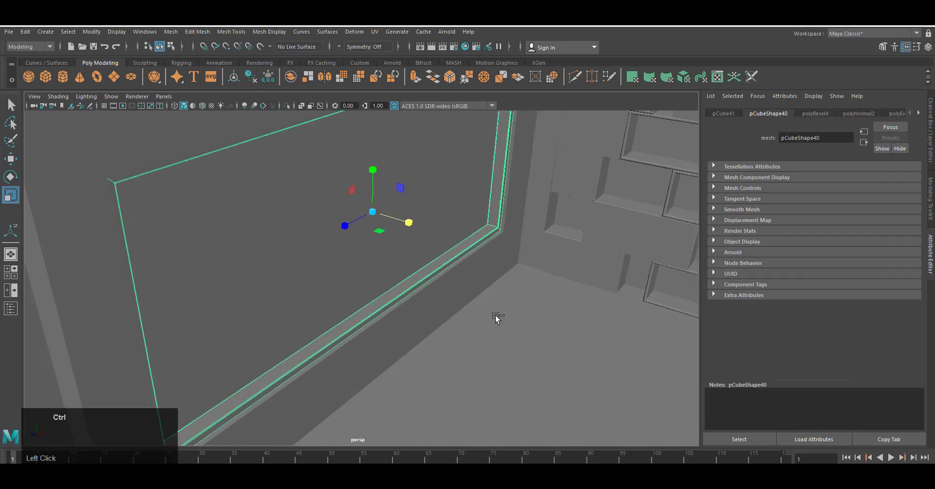
pyautogui.hotkey('ctrl', 'd')
pyautogui.moveTo(408, 222); pyautogui.dragTo(388, 221)
pyautogui.keyDown('alt'); pyautogui.moveTo(463, 320); pyautogui.dragTo(389, 307); pyautogui.keyUp('alt')
# - Move the spare solid box sideways along the left wall, clear of the window
pyautogui.scroll(-5, 434, 342)
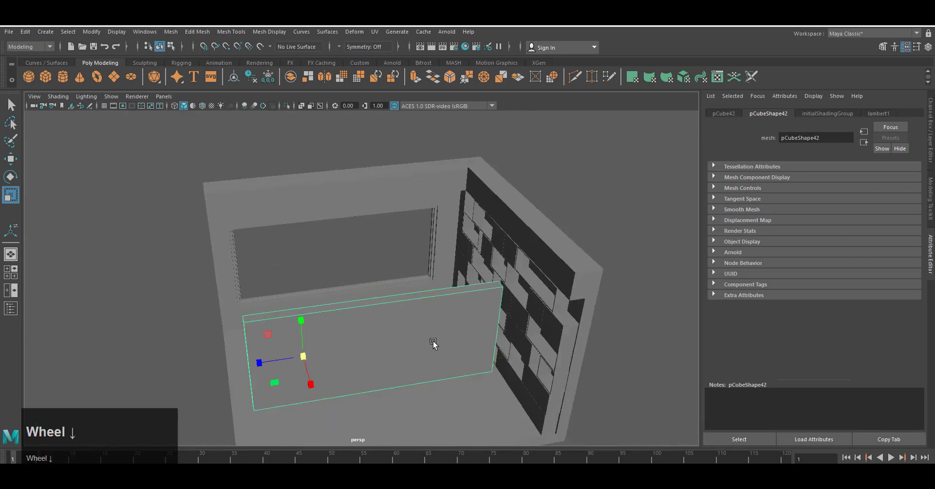
pyautogui.press('w')
pyautogui.moveTo(283, 346); pyautogui.dragTo(10, 388)
pyautogui.click(422, 232)
pyautogui.press('space')
pyautogui.moveTo(426, 315); pyautogui.dragTo(529, 372, button='right')
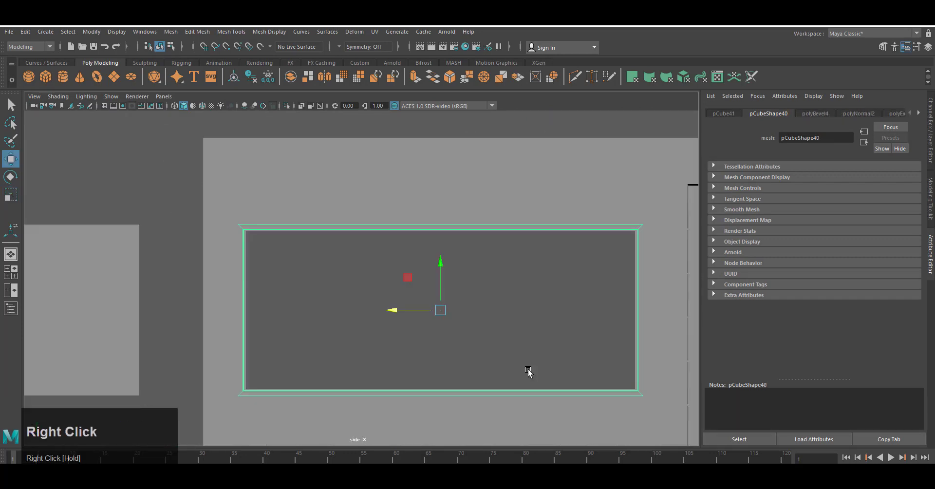
pyautogui.scroll(2, 529, 372)
pyautogui.keyDown('alt'); pyautogui.moveTo(529, 371); pyautogui.dragTo(395, 325, button='middle'); pyautogui.keyUp('alt')
pyautogui.click(192, 302)
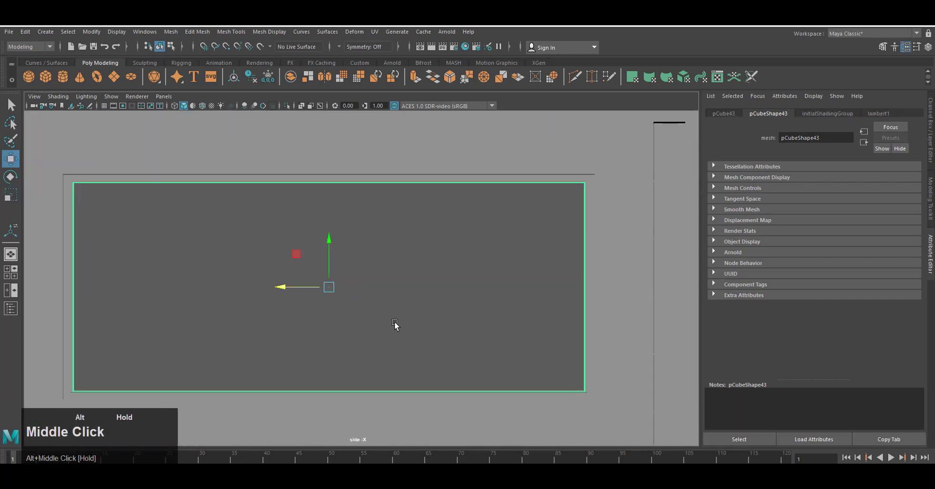
pyautogui.hotkey('ctrl', 'z')
pyautogui.moveTo(572, 183); pyautogui.dragTo(524, 183, button='right')
pyautogui.press('space')
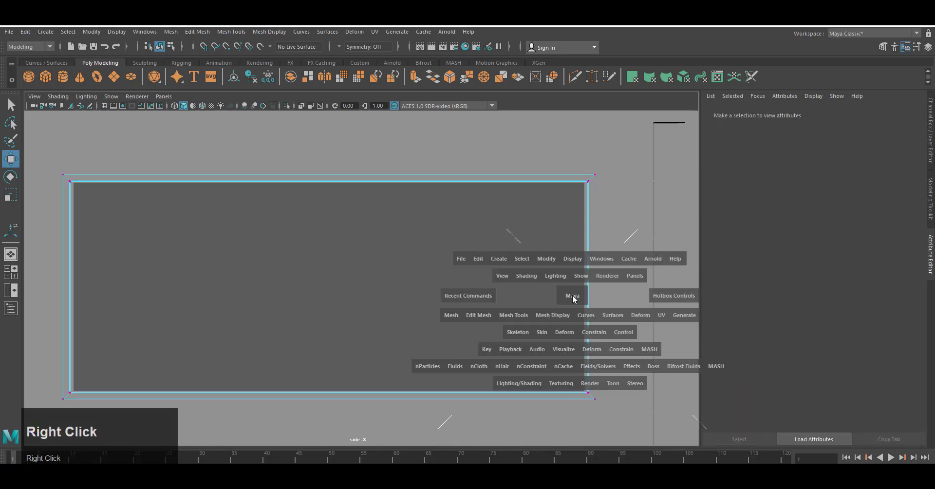
pyautogui.moveTo(572, 297); pyautogui.dragTo(572, 255, button='right')
# - Move one side's vertices of the inner frame to the window's middle so it spans only half the opening
pyautogui.keyDown('alt'); pyautogui.moveTo(492, 311); pyautogui.dragTo(446, 336); pyautogui.keyUp('alt')
pyautogui.scroll(5, 447, 336)
pyautogui.keyDown('alt'); pyautogui.moveTo(522, 296); pyautogui.dragTo(511, 364, button='middle'); pyautogui.keyUp('alt')
pyautogui.scroll(1, 511, 364)
pyautogui.click(493, 274)
pyautogui.moveTo(510, 276); pyautogui.dragTo(500, 259, button='right')
pyautogui.press('space')
pyautogui.moveTo(46, 152); pyautogui.dragTo(128, 407)
pyautogui.moveTo(53, 289); pyautogui.dragTo(354, 291)
# - Adjust the half-width frame's top, bottom and side vertices so it fits inside the outer window frame
pyautogui.moveTo(479, 140); pyautogui.dragTo(463, 137)
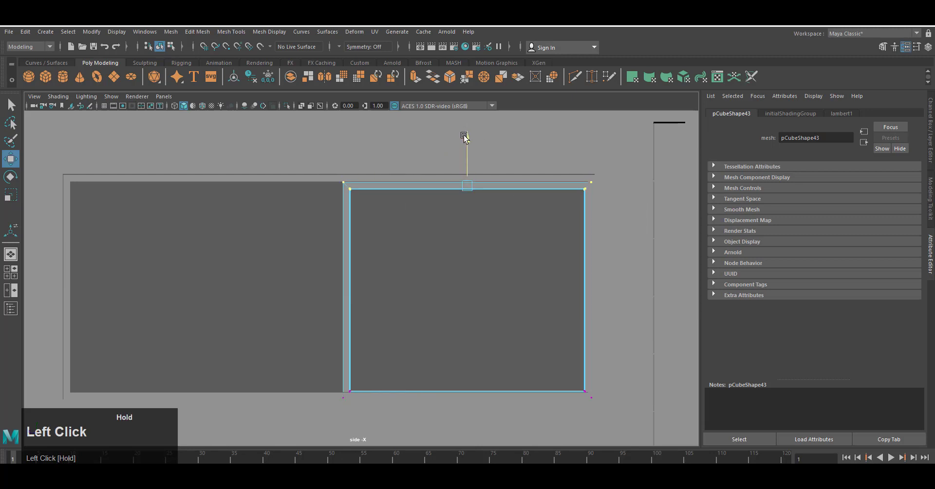
pyautogui.moveTo(678, 435); pyautogui.dragTo(679, 435)
pyautogui.moveTo(544, 290); pyautogui.dragTo(536, 291)
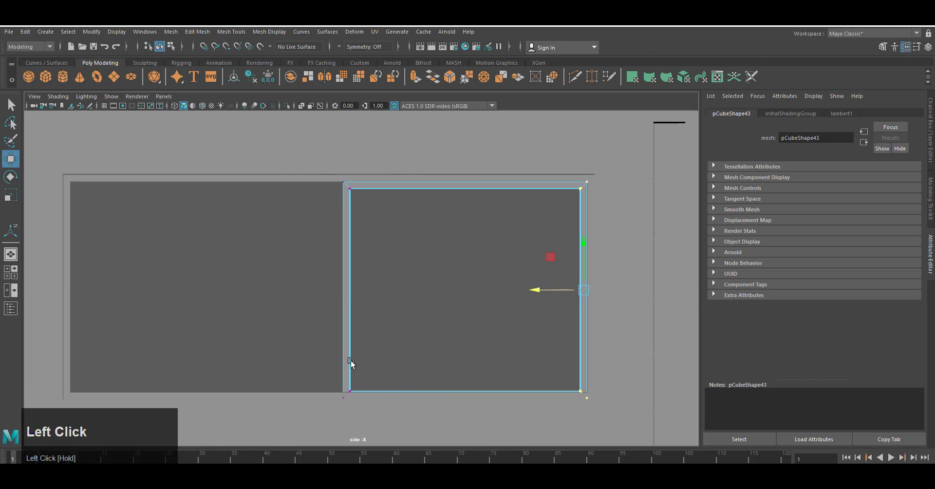
pyautogui.moveTo(466, 348); pyautogui.dragTo(463, 342)
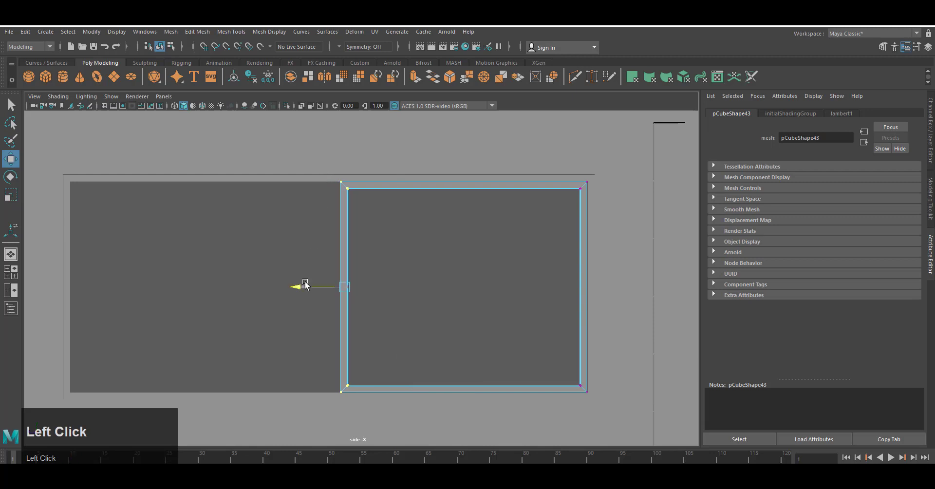
pyautogui.moveTo(305, 282); pyautogui.dragTo(300, 283)
# - Duplicate the half-width frame and move the copy to the other half of the window
pyautogui.moveTo(342, 205); pyautogui.dragTo(387, 173, button='right')
pyautogui.hotkey('ctrl', 'd')
pyautogui.moveTo(288, 292); pyautogui.dragTo(23, 300)
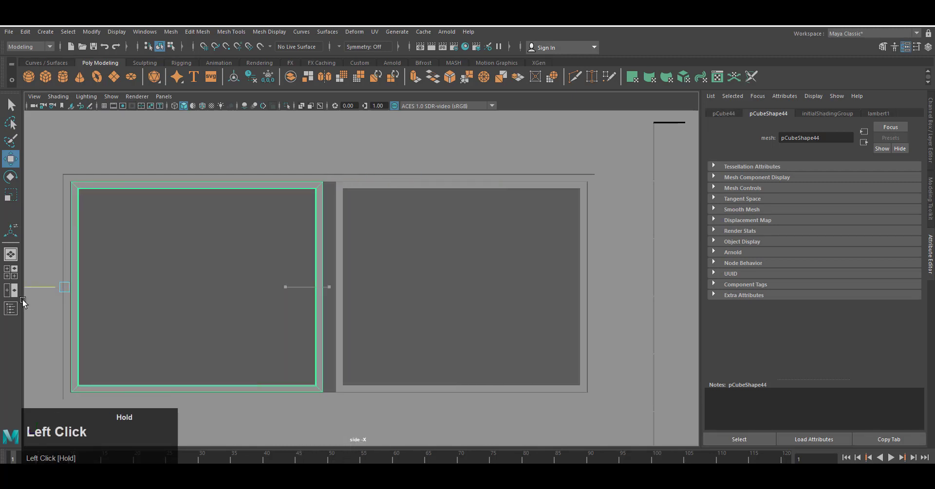
# - Stretch the inner side vertices of both half-width frames so they overlap at the window's centre
pyautogui.keyDown('alt'); pyautogui.moveTo(297, 305); pyautogui.dragTo(346, 291, button='middle'); pyautogui.keyUp('alt')
pyautogui.moveTo(367, 194); pyautogui.dragTo(324, 194, button='right')
pyautogui.moveTo(351, 141); pyautogui.dragTo(352, 158)
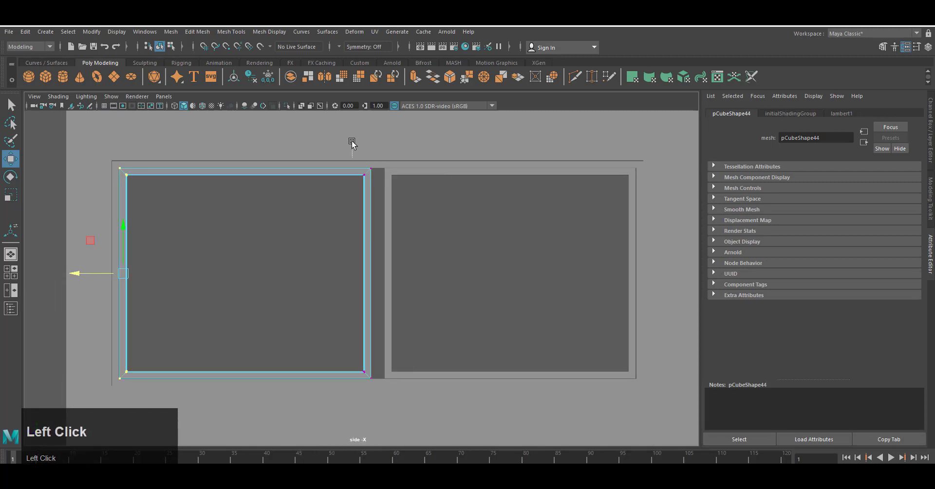
pyautogui.moveTo(324, 273); pyautogui.dragTo(333, 273)
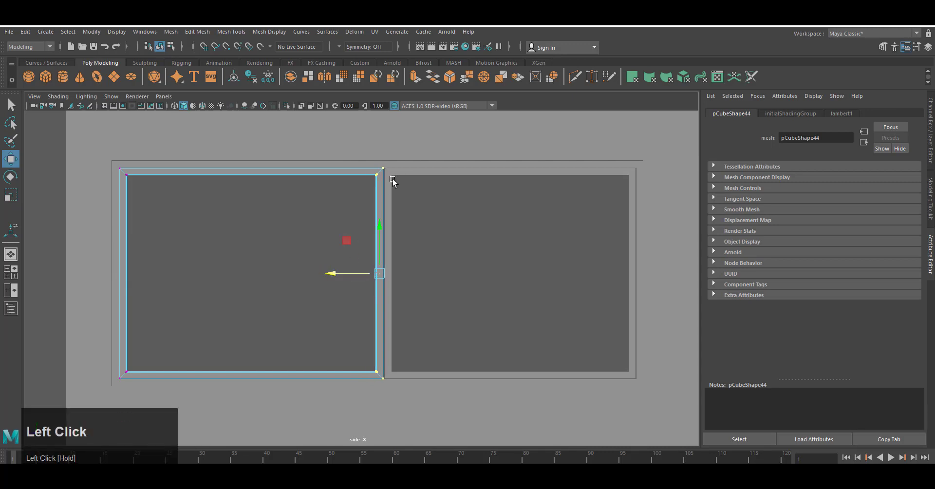
pyautogui.moveTo(392, 179); pyautogui.dragTo(368, 170, button='right')
pyautogui.moveTo(345, 273); pyautogui.dragTo(338, 272)
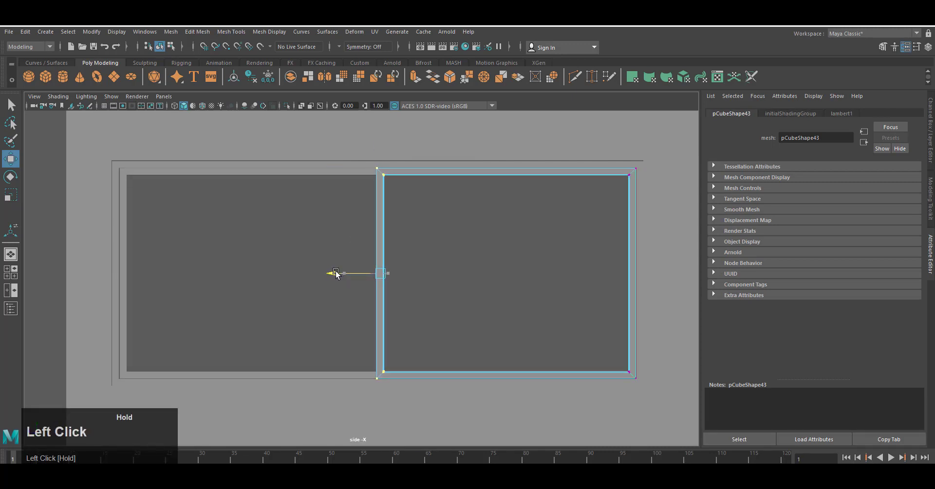
pyautogui.moveTo(446, 173); pyautogui.dragTo(482, 146, button='right')
# - Shift the first sash in depth within the outer window frame in the perspective view
pyautogui.press('space')
pyautogui.moveTo(489, 221); pyautogui.dragTo(494, 195, button='right')
pyautogui.keyDown('alt'); pyautogui.moveTo(492, 292); pyautogui.dragTo(409, 316); pyautogui.keyUp('alt')
pyautogui.keyDown('alt'); pyautogui.moveTo(409, 317); pyautogui.dragTo(367, 301, button='right'); pyautogui.keyUp('alt')
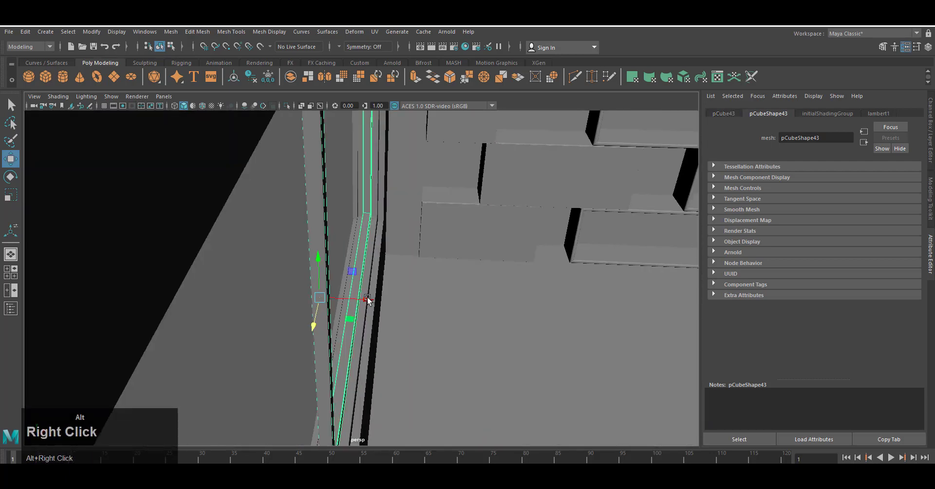
pyautogui.keyDown('alt'); pyautogui.moveTo(367, 300); pyautogui.dragTo(312, 332); pyautogui.keyUp('alt')
pyautogui.click(268, 356)
pyautogui.moveTo(268, 356); pyautogui.dragTo(312, 312)
# - Move the duplicated sash in depth so the two sashes sit on separate tracks of the outer frame
pyautogui.click(230, 363)
pyautogui.keyDown('alt'); pyautogui.moveTo(312, 312); pyautogui.dragTo(342, 279, button='middle'); pyautogui.keyUp('alt')
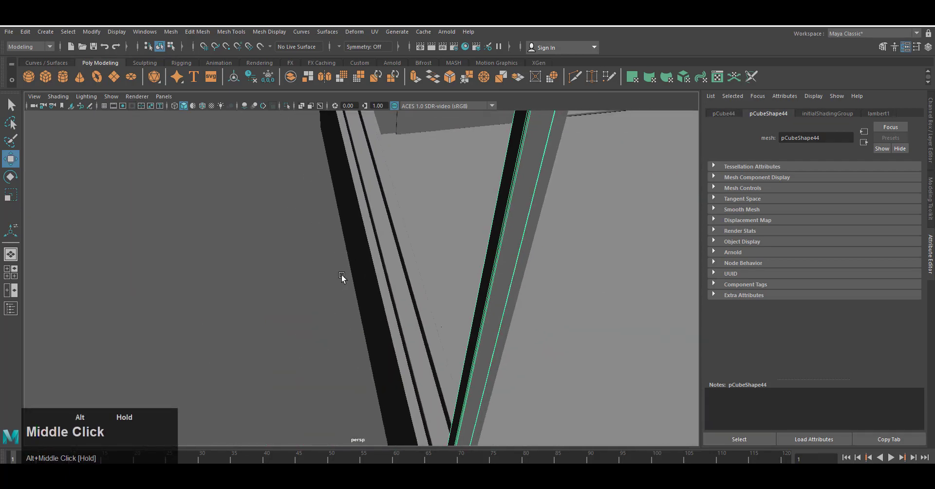
pyautogui.keyDown('alt'); pyautogui.moveTo(431, 338); pyautogui.dragTo(437, 299, button='middle'); pyautogui.keyUp('alt')
pyautogui.press('w')
pyautogui.keyDown('alt'); pyautogui.moveTo(441, 347); pyautogui.dragTo(469, 347); pyautogui.keyUp('alt')
pyautogui.keyDown('alt'); pyautogui.scroll(2, 470, 347); pyautogui.keyUp('alt')
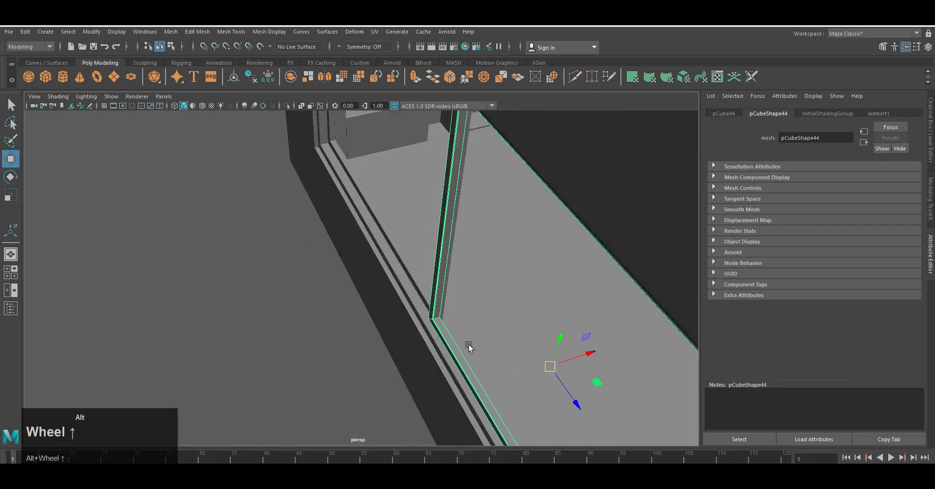
pyautogui.keyDown('alt'); pyautogui.moveTo(470, 347); pyautogui.dragTo(449, 309, button='middle'); pyautogui.keyUp('alt')
pyautogui.moveTo(567, 305); pyautogui.dragTo(465, 333)
# - Deselect the sashes and save the scene
pyautogui.click(369, 315)
pyautogui.click(389, 321)
pyautogui.keyDown('alt'); pyautogui.moveTo(389, 321); pyautogui.dragTo(463, 305); pyautogui.keyUp('alt')
pyautogui.hotkey('ctrl', 's')
pyautogui.scroll(-4, 463, 305)
pyautogui.keyDown('alt'); pyautogui.moveTo(439, 317); pyautogui.dragTo(422, 336, button='middle'); pyautogui.keyUp('alt')
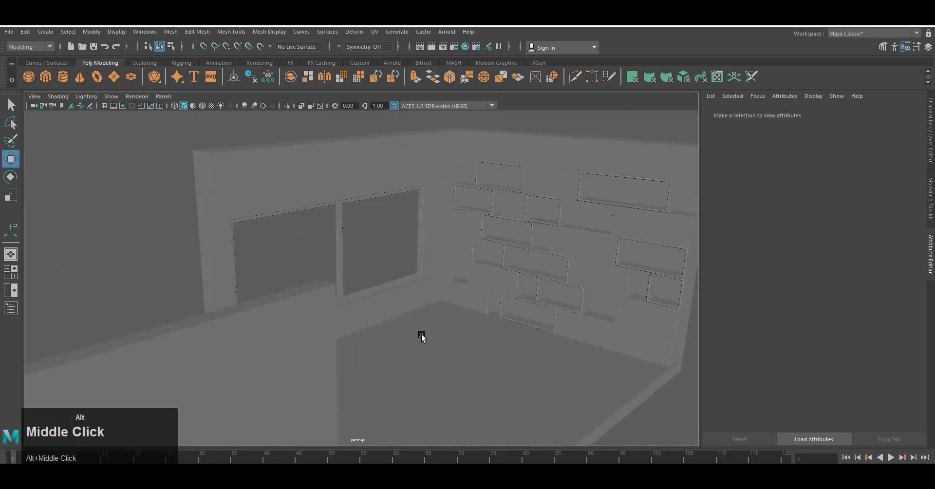
# - Scale the spare solid box down in height and depth into a long, thin bar
pyautogui.click(358, 370)
pyautogui.keyDown('alt'); pyautogui.moveTo(399, 379); pyautogui.dragTo(425, 354, button='middle'); pyautogui.keyUp('alt')
pyautogui.scroll(-3, 424, 354)
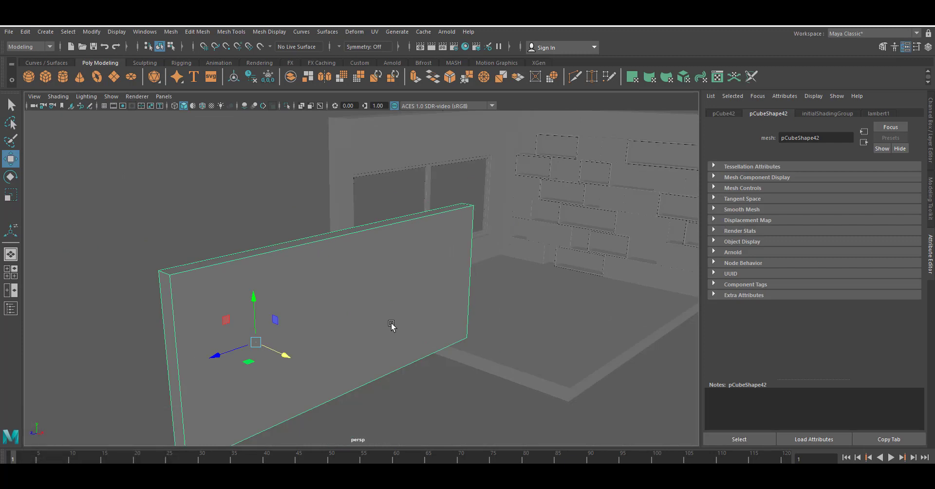
pyautogui.press('r')
pyautogui.moveTo(348, 270); pyautogui.dragTo(357, 315)
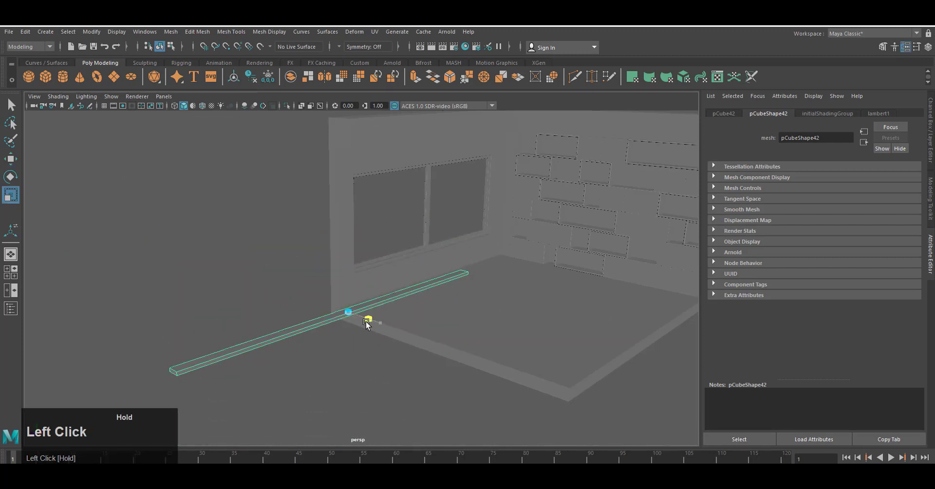
# - In the side view, position the thin bar horizontally just above the window
pyautogui.press('w')
pyautogui.press('space')
pyautogui.moveTo(434, 280); pyautogui.dragTo(467, 280)
pyautogui.keyDown('alt'); pyautogui.moveTo(424, 286); pyautogui.dragTo(341, 280, button='right'); pyautogui.keyUp('alt')
pyautogui.moveTo(34, 276); pyautogui.dragTo(248, 251)
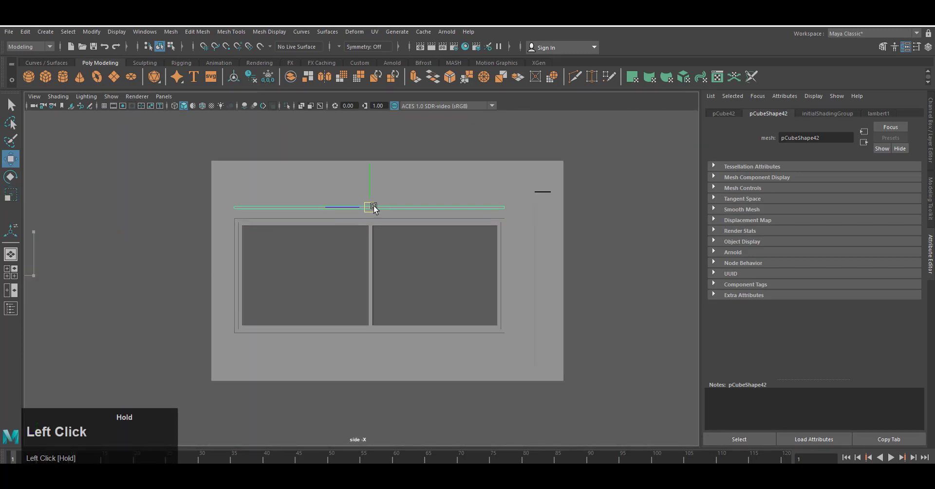
pyautogui.scroll(1, 397, 287)
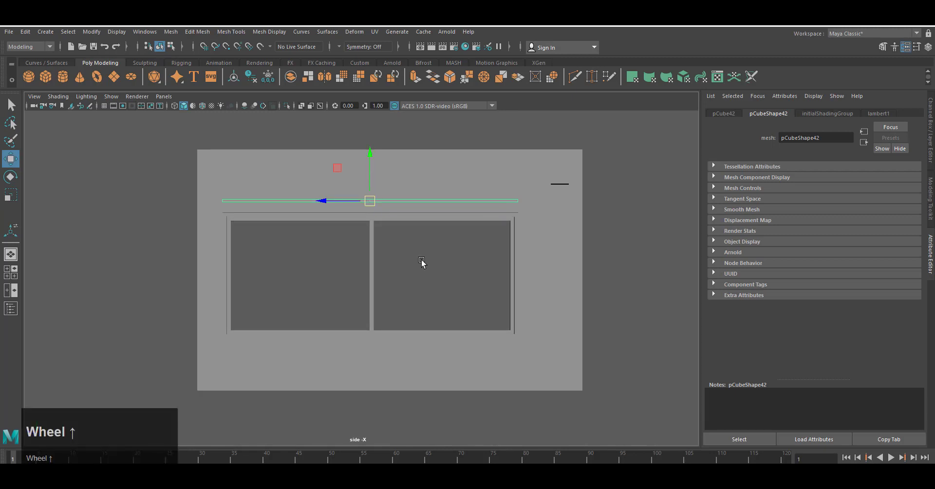
# - Duplicate the thin bar, place the copy just above it, and scale the copy taller to form the blind's headrail
pyautogui.click(202, 106)
pyautogui.scroll(2, 379, 221)
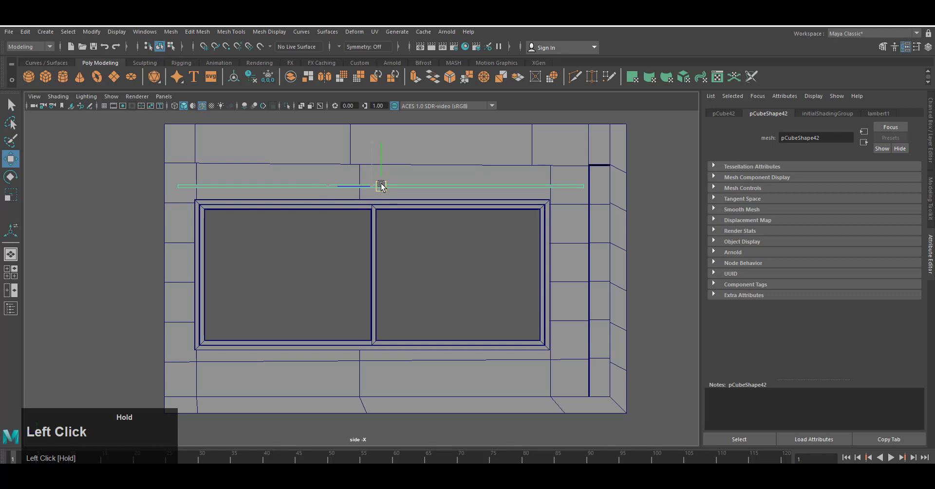
pyautogui.hotkey('ctrl', 'd')
pyautogui.moveTo(381, 142); pyautogui.dragTo(382, 126)
pyautogui.scroll(2, 420, 192)
pyautogui.keyDown('alt'); pyautogui.moveTo(422, 192); pyautogui.dragTo(420, 267, button='middle'); pyautogui.keyUp('alt')
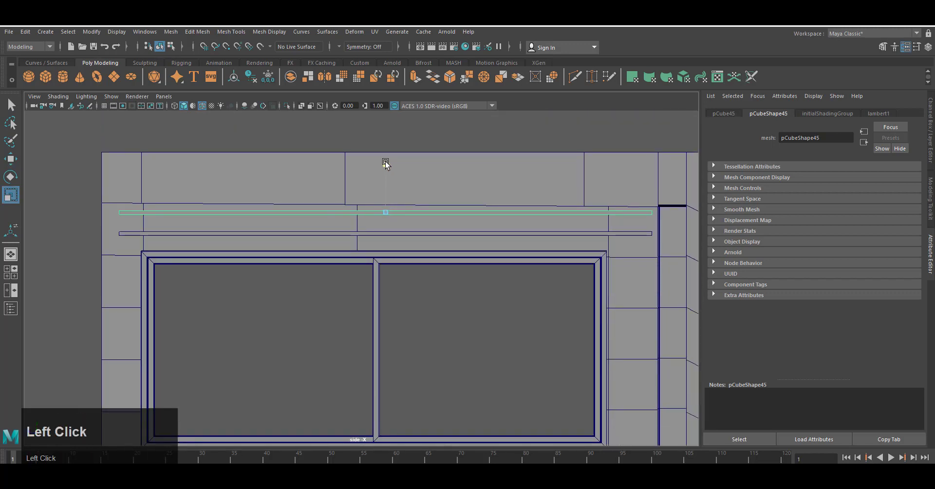
pyautogui.moveTo(385, 163); pyautogui.dragTo(392, 56)
pyautogui.moveTo(391, 176); pyautogui.dragTo(388, 168)
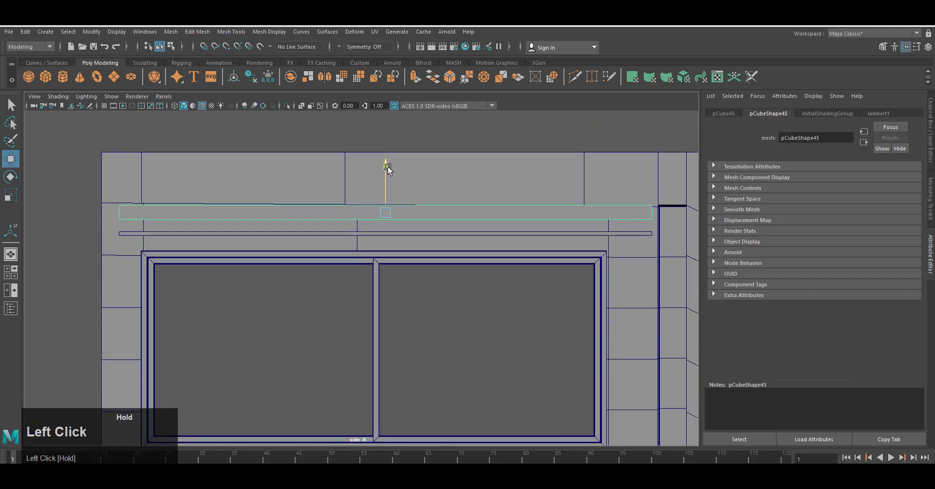
# - Select both the headrail and the thin bar and move them across the room to the inner face of the window wall
pyautogui.press('space')
pyautogui.moveTo(478, 213); pyautogui.dragTo(477, 186, button='right')
pyautogui.keyDown('alt'); pyautogui.moveTo(474, 195); pyautogui.dragTo(482, 339, button='middle'); pyautogui.keyUp('alt')
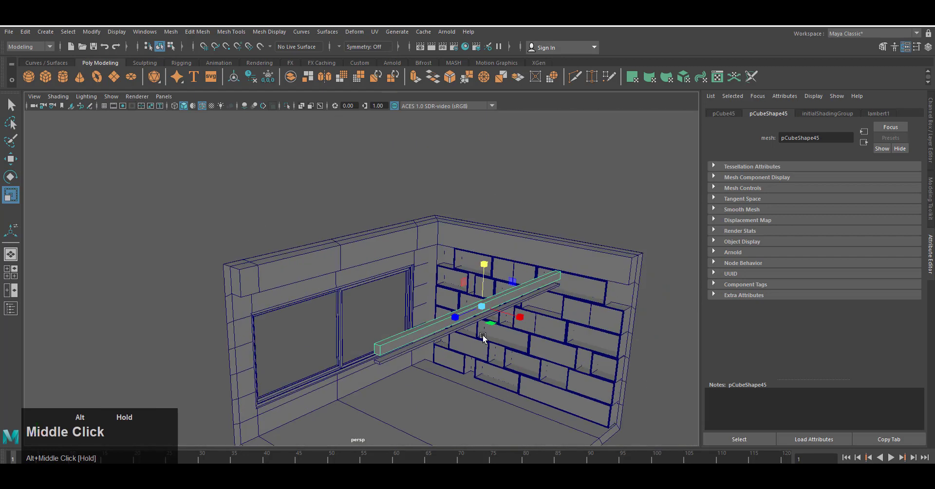
pyautogui.keyDown('shift'); pyautogui.click(475, 327); pyautogui.keyUp('shift')
pyautogui.press('w')
pyautogui.moveTo(509, 330); pyautogui.dragTo(386, 298)
pyautogui.press('f')
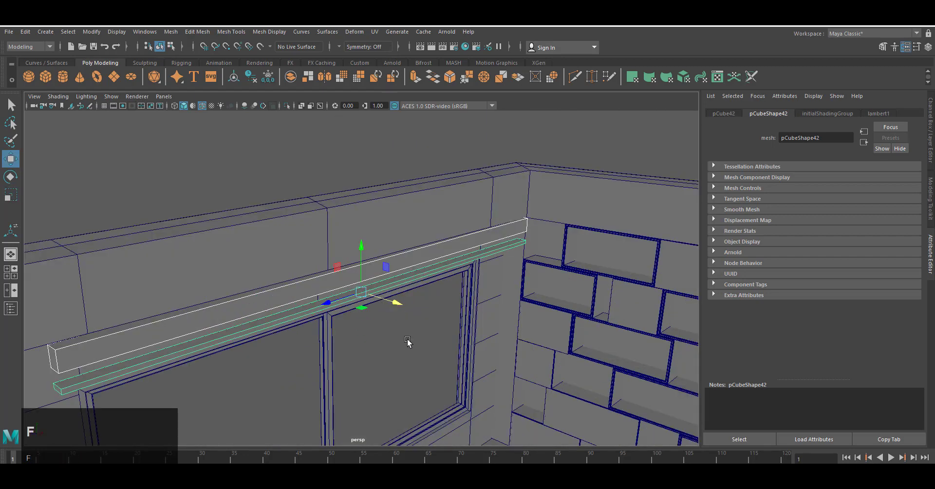
# - Fine-tune both bars in depth and height so they sit close to the window wall, just below its top band
pyautogui.keyDown('alt'); pyautogui.moveTo(407, 341); pyautogui.dragTo(287, 291); pyautogui.keyUp('alt')
pyautogui.moveTo(409, 295); pyautogui.dragTo(397, 294)
pyautogui.keyDown('alt'); pyautogui.moveTo(439, 336); pyautogui.dragTo(380, 290); pyautogui.keyUp('alt')
pyautogui.moveTo(353, 246); pyautogui.dragTo(353, 247)
pyautogui.keyDown('alt'); pyautogui.moveTo(438, 287); pyautogui.dragTo(398, 305); pyautogui.keyUp('alt')
pyautogui.moveTo(398, 306); pyautogui.dragTo(455, 290, button='right')
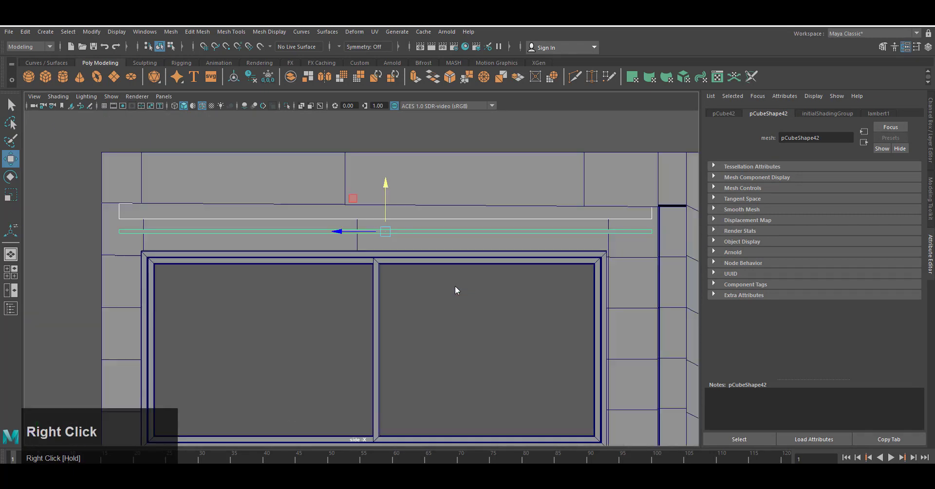
pyautogui.scroll(2, 453, 242)
pyautogui.keyDown('alt'); pyautogui.moveTo(441, 243); pyautogui.dragTo(441, 301, button='middle'); pyautogui.keyUp('alt')
pyautogui.keyDown('alt'); pyautogui.moveTo(524, 282); pyautogui.dragTo(531, 277, button='middle'); pyautogui.keyUp('alt')
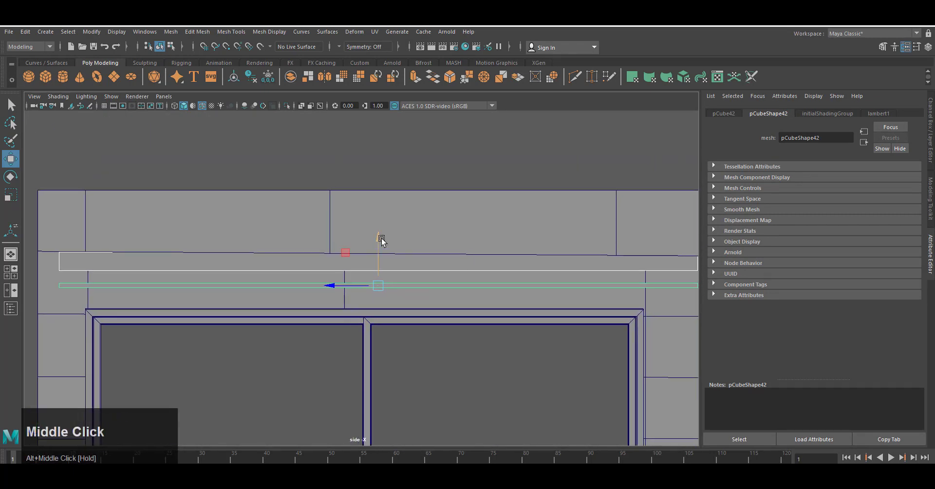
pyautogui.moveTo(380, 237); pyautogui.dragTo(380, 242)
pyautogui.scroll(-3, 399, 282)
pyautogui.keyDown('alt'); pyautogui.moveTo(414, 322); pyautogui.dragTo(430, 323, button='middle'); pyautogui.keyUp('alt')
# - Level the window wall's vertices along the lower edge of its top band above the headrail
pyautogui.click(317, 224)
pyautogui.moveTo(317, 224); pyautogui.dragTo(270, 225, button='right')
pyautogui.scroll(2, 95, 254)
pyautogui.moveTo(64, 240); pyautogui.dragTo(146, 259)
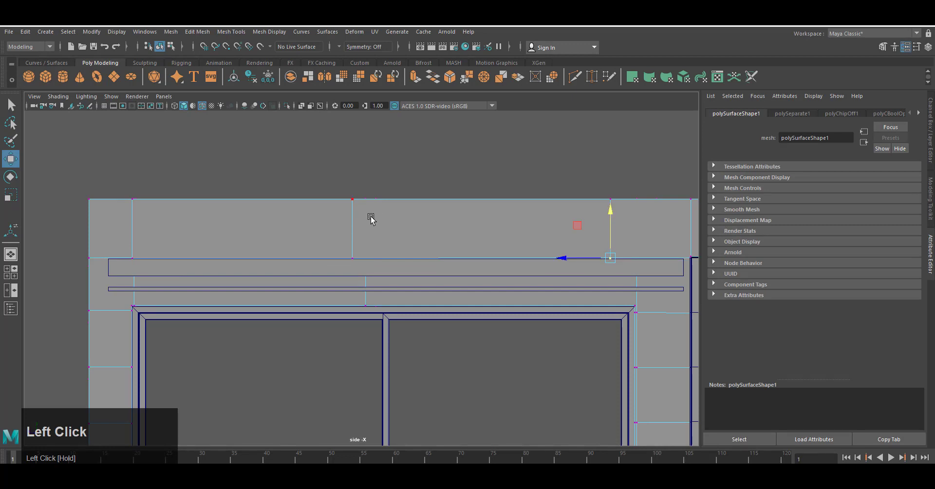
pyautogui.moveTo(371, 219); pyautogui.dragTo(413, 198, button='right')
# - Raise the headrail slightly so it sits up against the underside of the wall's top band
pyautogui.press('space')
pyautogui.moveTo(441, 180); pyautogui.dragTo(440, 160, button='right')
pyautogui.keyDown('alt'); pyautogui.moveTo(429, 254); pyautogui.dragTo(350, 283); pyautogui.keyUp('alt')
pyautogui.click(351, 283)
pyautogui.keyDown('alt'); pyautogui.moveTo(327, 322); pyautogui.dragTo(357, 334, button='middle'); pyautogui.keyUp('alt')
pyautogui.moveTo(392, 234); pyautogui.dragTo(392, 229)
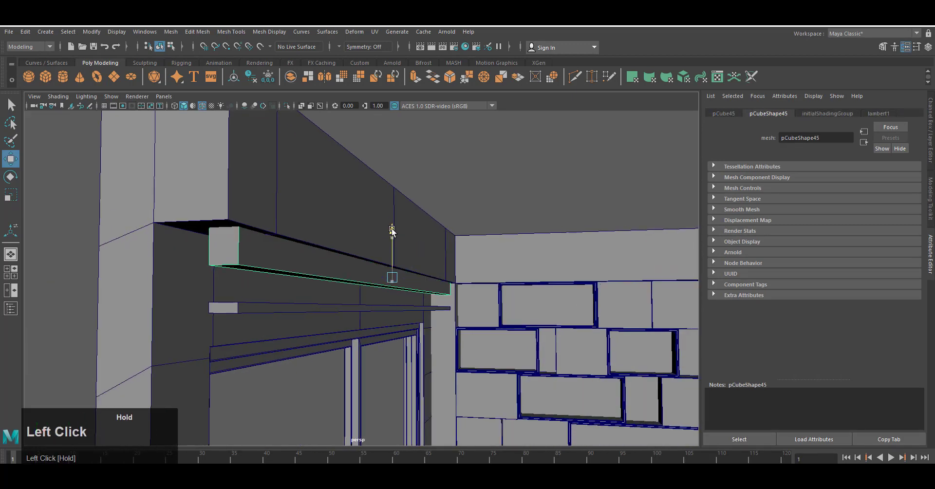
# - Bevel the headrail's lower long edges with extra segments and a smaller fraction, and return to object mode
pyautogui.keyDown('alt'); pyautogui.moveTo(379, 280); pyautogui.dragTo(312, 282); pyautogui.keyUp('alt')
pyautogui.moveTo(311, 282); pyautogui.dragTo(306, 267, button='right')
pyautogui.moveTo(307, 268); pyautogui.dragTo(307, 283)
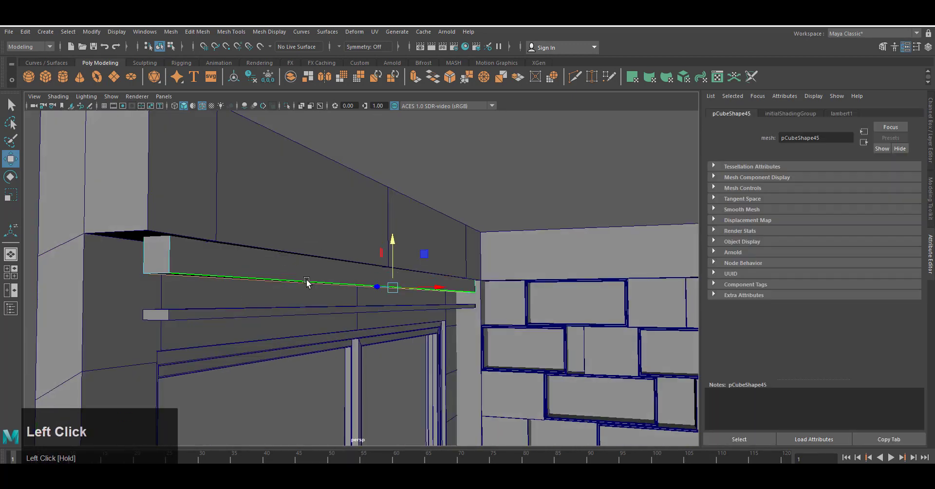
pyautogui.click(450, 77)
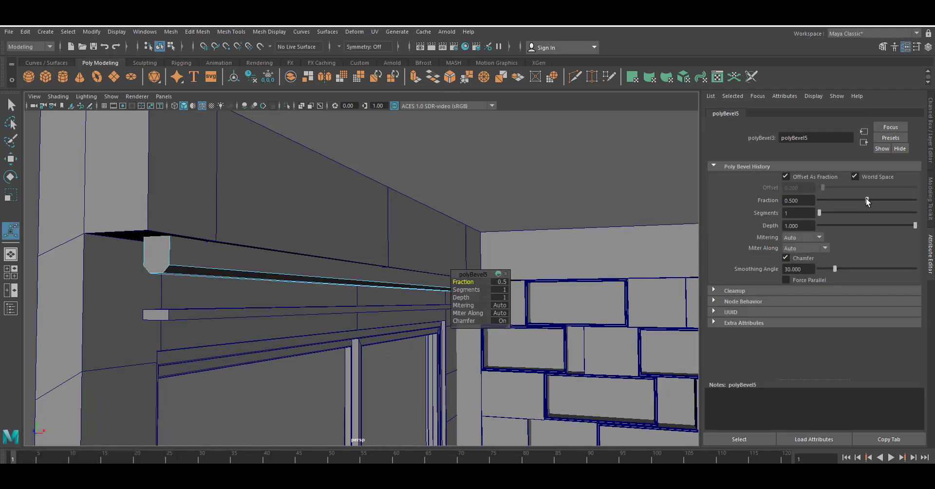
pyautogui.moveTo(819, 213); pyautogui.dragTo(827, 212)
pyautogui.click(849, 200)
pyautogui.moveTo(330, 261); pyautogui.dragTo(375, 247, button='right')
# - Shorten the thin bar, raise it directly beneath the headrail, and center both bars over the window in the side view
pyautogui.click(390, 308)
pyautogui.press('space')
pyautogui.moveTo(440, 286); pyautogui.dragTo(507, 287, button='right')
pyautogui.keyDown('alt'); pyautogui.moveTo(553, 316); pyautogui.dragTo(497, 317, button='middle'); pyautogui.keyUp('alt')
pyautogui.press('r')
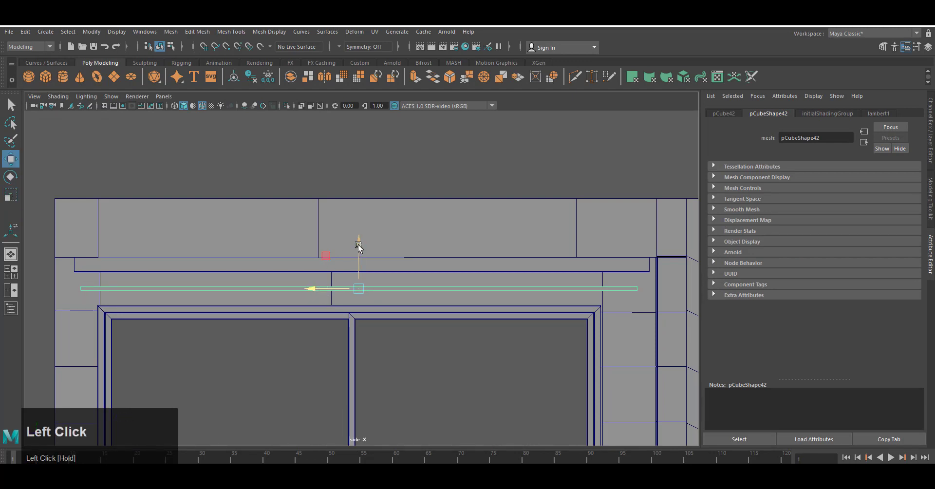
pyautogui.moveTo(358, 246); pyautogui.dragTo(357, 236)
pyautogui.keyDown('shift'); pyautogui.click(322, 263); pyautogui.keyUp('shift')
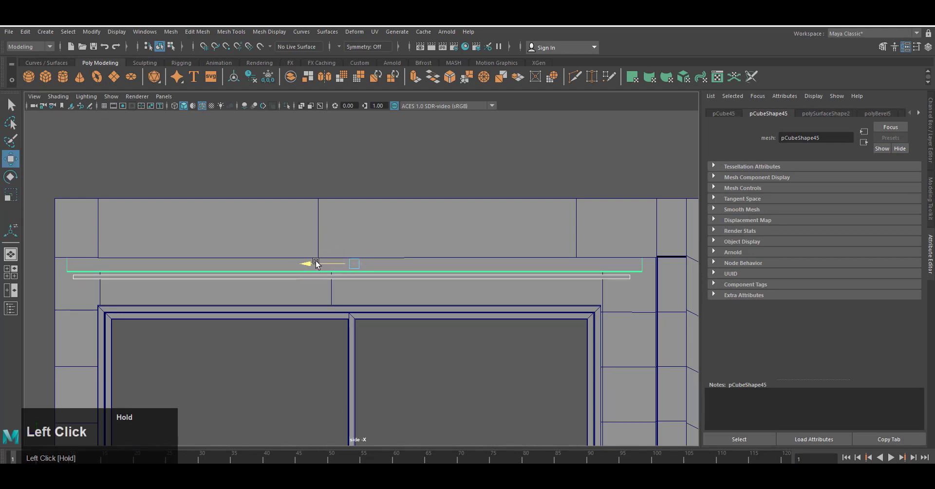
pyautogui.click(331, 281)
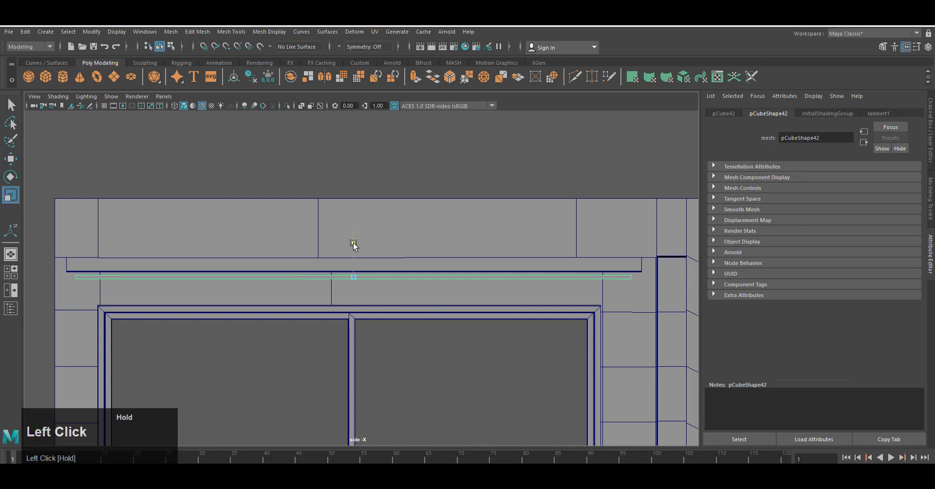
pyautogui.moveTo(353, 244)
pyautogui.mouseDown()
pyautogui.moveTo(354, 257)
pyautogui.moveTo(354, 245)
pyautogui.mouseUp()
# - Scale the thin bar narrower in depth and thinner in height so it becomes a slender blind slat
pyautogui.press('space')
pyautogui.moveTo(457, 312); pyautogui.dragTo(457, 287, button='right')
pyautogui.moveTo(389, 248); pyautogui.dragTo(389, 259)
pyautogui.keyDown('alt'); pyautogui.moveTo(391, 261); pyautogui.dragTo(438, 314); pyautogui.keyUp('alt')
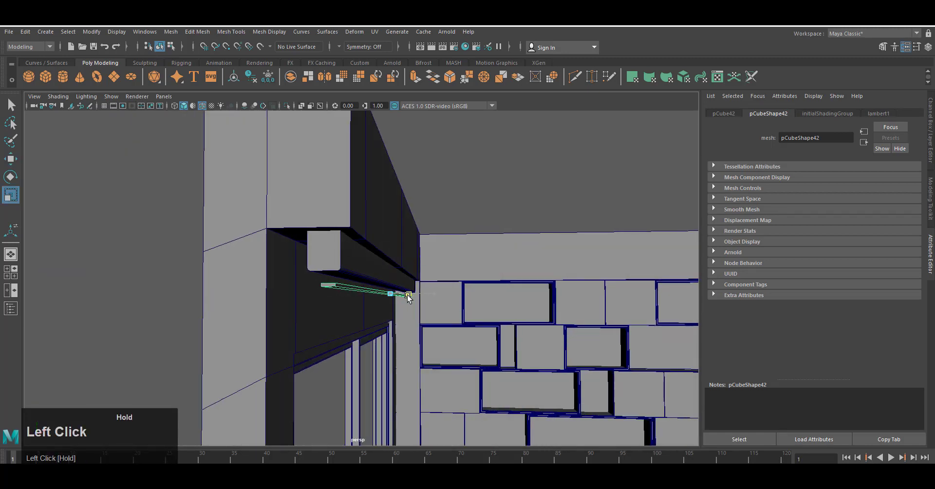
pyautogui.keyDown('alt'); pyautogui.moveTo(408, 297); pyautogui.dragTo(390, 343, button='right'); pyautogui.keyUp('alt')
pyautogui.keyDown('alt'); pyautogui.moveTo(389, 342); pyautogui.dragTo(375, 303, button='middle'); pyautogui.keyUp('alt')
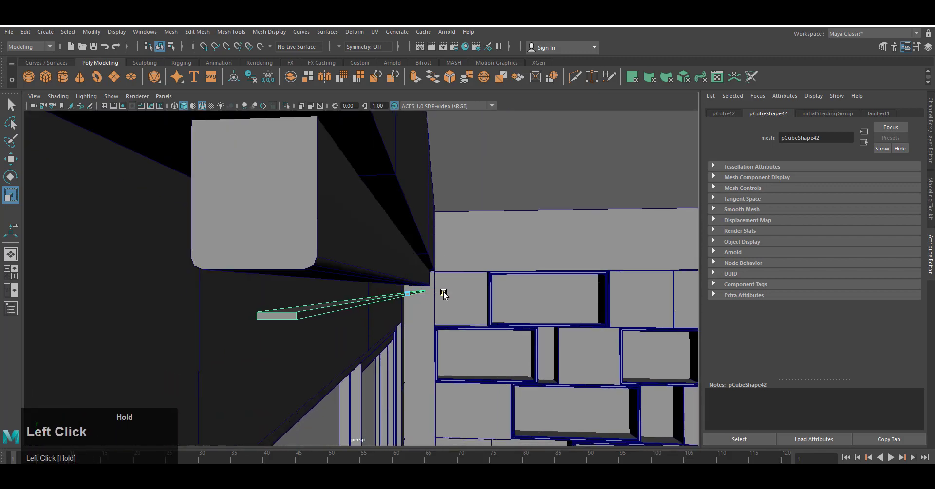
pyautogui.moveTo(407, 248); pyautogui.dragTo(408, 253)
# - Bevel the slat's edges to round its profile, and return to object mode
pyautogui.scroll(-4, 432, 318)
pyautogui.keyDown('alt'); pyautogui.moveTo(432, 317); pyautogui.dragTo(341, 351); pyautogui.keyUp('alt')
pyautogui.keyDown('alt'); pyautogui.moveTo(341, 350); pyautogui.dragTo(302, 380, button='right'); pyautogui.keyUp('alt')
pyautogui.keyDown('alt'); pyautogui.moveTo(302, 379); pyautogui.dragTo(380, 351); pyautogui.keyUp('alt')
pyautogui.keyDown('alt'); pyautogui.moveTo(380, 350); pyautogui.dragTo(356, 347, button='middle'); pyautogui.keyUp('alt')
pyautogui.keyDown('alt'); pyautogui.moveTo(355, 346); pyautogui.dragTo(373, 354, button='right'); pyautogui.keyUp('alt')
pyautogui.hotkey('ctrl', 'b')
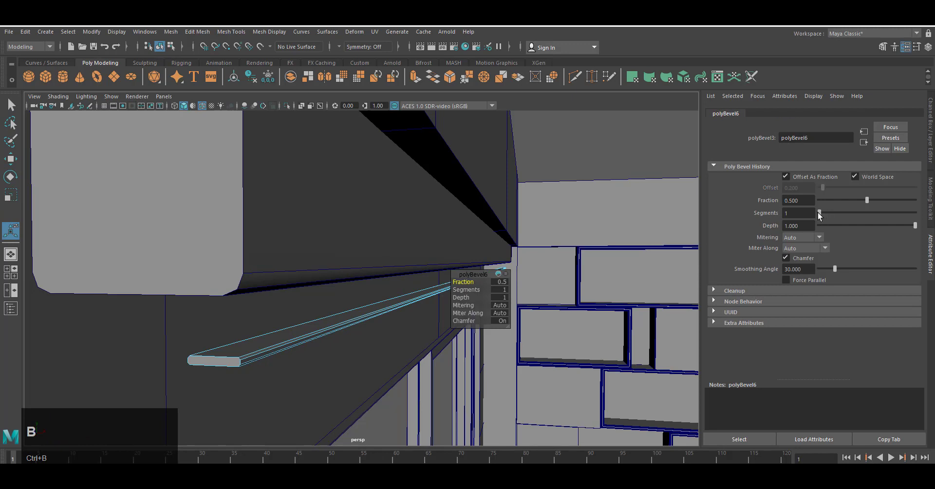
pyautogui.moveTo(311, 317); pyautogui.dragTo(357, 293, button='right')
# - In the side view, duplicate the slat and place the copy a small gap below the original
pyautogui.press('space')
pyautogui.moveTo(527, 207); pyautogui.dragTo(515, 334, button='right')
pyautogui.scroll(5, 390, 328)
pyautogui.keyDown('shift'); pyautogui.moveTo(339, 222); pyautogui.dragTo(341, 235); pyautogui.keyUp('shift')
pyautogui.scroll(-6, 341, 235)
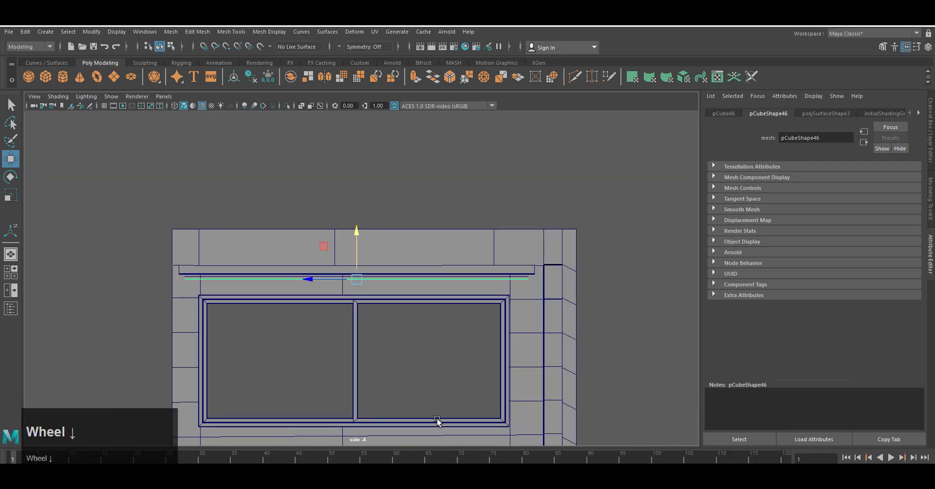
# - Repeat the slat duplication with the same spacing until the slats cover the window down past its lower frame
pyautogui.hotkey('shift', 'd')
pyautogui.hotkey('shift', 'd')
pyautogui.hotkey('shift', 'd')
pyautogui.hotkey('shift', 'd')
pyautogui.hotkey('shift', 'd')
pyautogui.hotkey('shift', 'd')
pyautogui.hotkey('shift', 'd')
pyautogui.hotkey('shift', 'd')
pyautogui.hotkey('shift', 'd')
pyautogui.hotkey('shift', 'd')
pyautogui.hotkey('shift', 'd')
pyautogui.hotkey('shift', 'd')
pyautogui.hotkey('shift', 'd')
pyautogui.hotkey('shift', 'd')
pyautogui.hotkey('shift', 'd')
pyautogui.hotkey('shift', 'd')
pyautogui.hotkey('shift', 'd')
pyautogui.hotkey('shift', 'd')
pyautogui.hotkey('shift', 'd')
pyautogui.hotkey('shift', 'd')
pyautogui.hotkey('shift', 'd')
pyautogui.hotkey('shift', 'd')
pyautogui.hotkey('shift', 'd')
pyautogui.hotkey('shift', 'd')
pyautogui.hotkey('shift', 'd')
pyautogui.hotkey('shift', 'd')
pyautogui.hotkey('shift', 'd')
pyautogui.hotkey('shift', 'd')
pyautogui.hotkey('shift', 'd')
pyautogui.hotkey('shift', 'd')
pyautogui.hotkey('shift', 'd')
pyautogui.hotkey('shift', 'd')
pyautogui.hotkey('shift', 'd')
pyautogui.hotkey('shift', 'd')
pyautogui.hotkey('shift', 'd')
pyautogui.hotkey('shift', 'd')
pyautogui.hotkey('shift', 'd')
pyautogui.hotkey('shift', 'd')
pyautogui.hotkey('shift', 'd')
pyautogui.hotkey('shift', 'd')
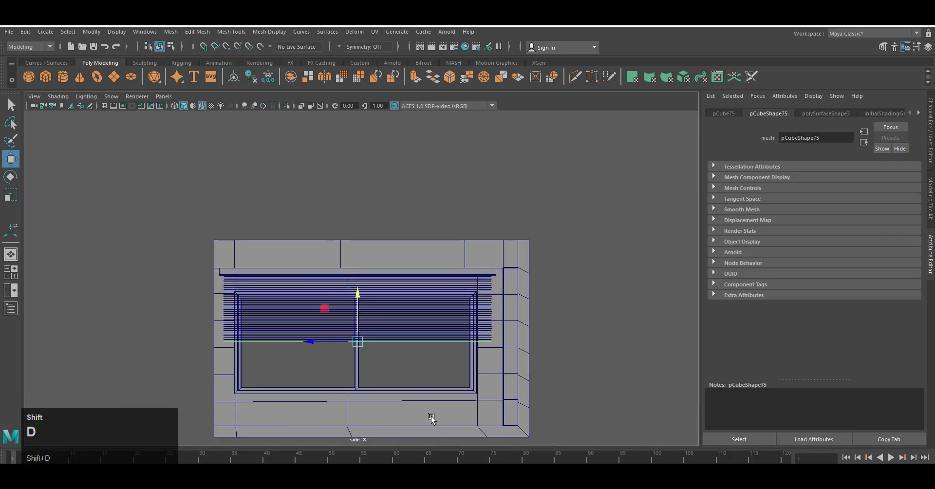
pyautogui.hotkey('shift', 'd')
pyautogui.hotkey('shift', 'd')
pyautogui.hotkey('shift', 'd')
pyautogui.hotkey('shift', 'd')
pyautogui.hotkey('shift', 'd')
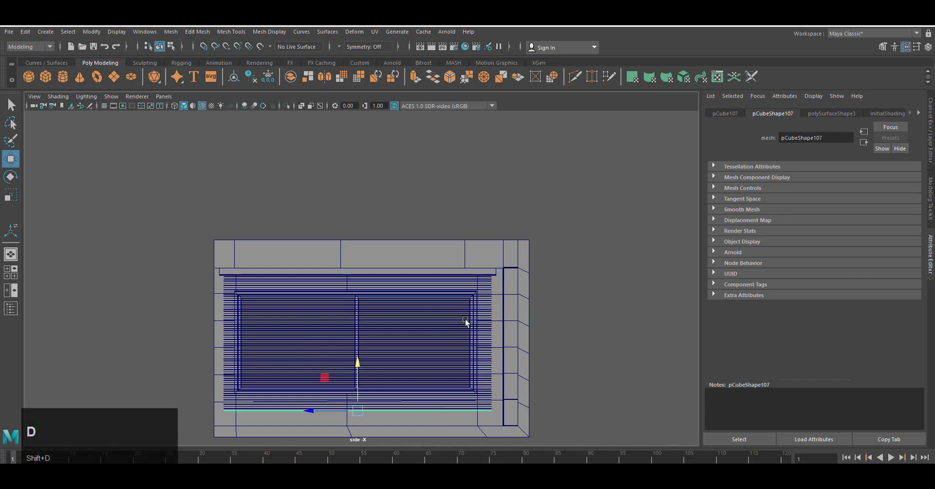
# - Select the whole stack of blind slats, leaving the window frame out of the selection
pyautogui.press('space')
pyautogui.moveTo(466, 320); pyautogui.dragTo(461, 297, button='right')
pyautogui.scroll(-5, 453, 341)
pyautogui.keyDown('alt'); pyautogui.moveTo(446, 369); pyautogui.dragTo(409, 351); pyautogui.keyUp('alt')
pyautogui.press('space')
pyautogui.moveTo(411, 351); pyautogui.dragTo(412, 324, button='right')
pyautogui.click(407, 265)
pyautogui.keyDown('shift'); pyautogui.click(487, 271); pyautogui.keyUp('shift')
pyautogui.press('space')
pyautogui.keyDown('alt'); pyautogui.moveTo(400, 365); pyautogui.dragTo(387, 350); pyautogui.keyUp('alt')
pyautogui.scroll(5, 425, 397)
pyautogui.keyDown('alt'); pyautogui.moveTo(387, 350); pyautogui.dragTo(377, 338, button='middle'); pyautogui.keyUp('alt')
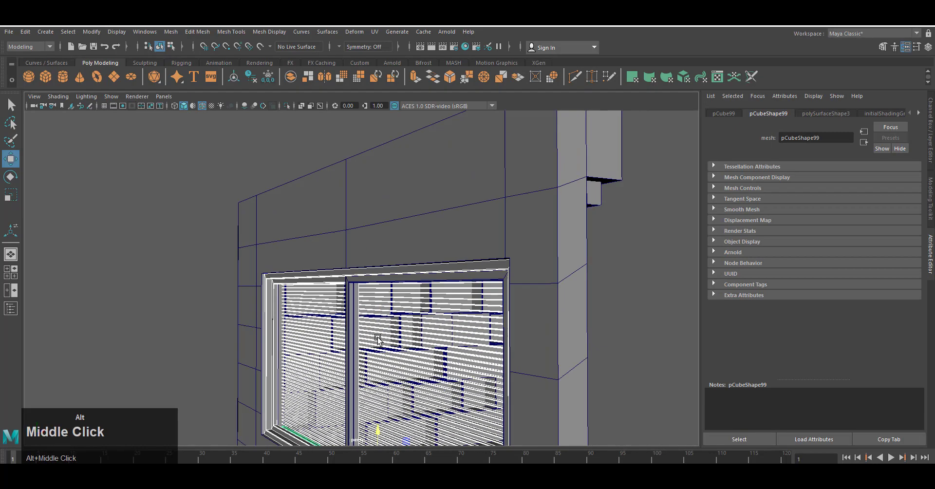
pyautogui.keyDown('shift'); pyautogui.click(384, 360); pyautogui.keyUp('shift')
pyautogui.scroll(-3, 374, 379)
# - Isolate the selected slats to check that nothing else is included, and show the full scene again
pyautogui.click(286, 105)
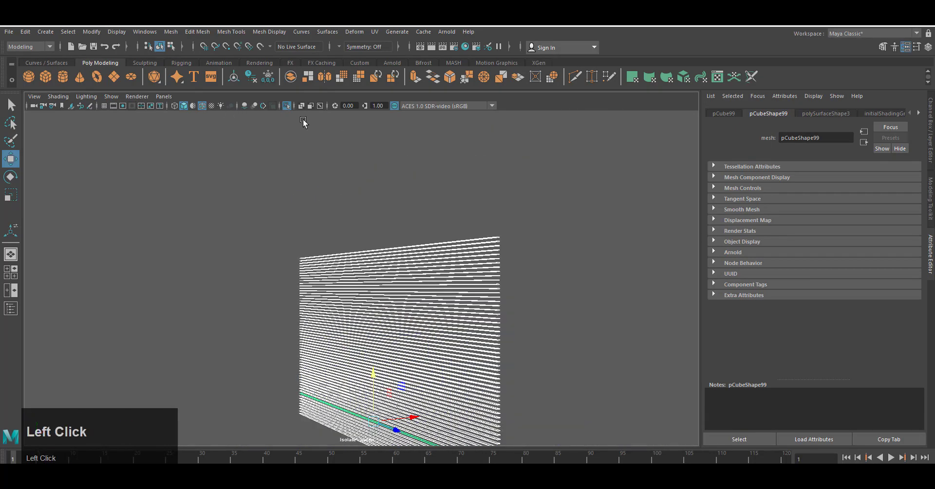
pyautogui.scroll(-3, 409, 317)
pyautogui.keyDown('alt'); pyautogui.moveTo(409, 316); pyautogui.dragTo(480, 371); pyautogui.keyUp('alt')
pyautogui.click(287, 105)
# - Rotate the selected slats about their long axis to tilt the blind, and deselect them
pyautogui.scroll(4, 432, 342)
pyautogui.keyDown('alt'); pyautogui.moveTo(433, 341); pyautogui.dragTo(438, 294, button='middle'); pyautogui.keyUp('alt')
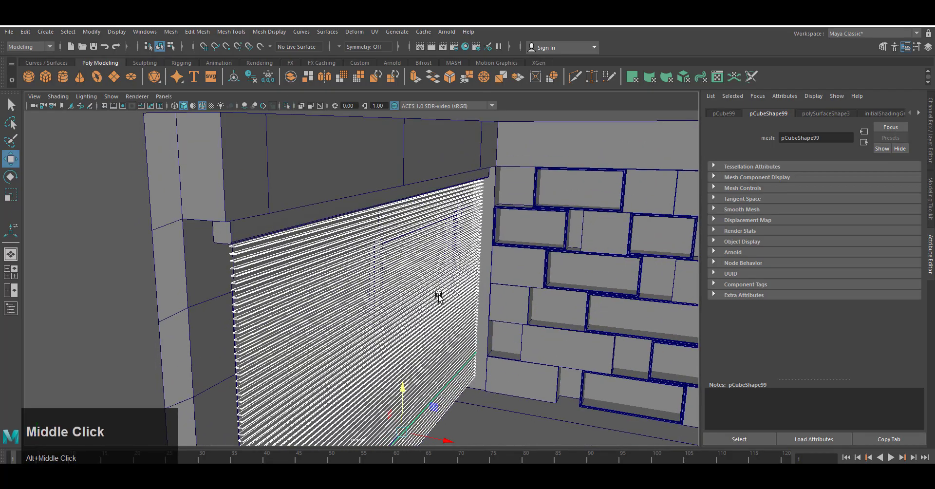
pyautogui.press('e')
pyautogui.keyDown('alt'); pyautogui.moveTo(402, 375); pyautogui.dragTo(396, 304, button='middle'); pyautogui.keyUp('alt')
pyautogui.keyDown('alt'); pyautogui.moveTo(392, 304); pyautogui.dragTo(451, 289, button='right'); pyautogui.keyUp('alt')
pyautogui.moveTo(451, 288); pyautogui.dragTo(451, 330)
pyautogui.scroll(-3, 530, 338)
pyautogui.moveTo(530, 338)
pyautogui.keyDown('alt'); pyautogui.mouseDown()
pyautogui.moveTo(445, 335)
pyautogui.moveTo(521, 336)
pyautogui.mouseUp(); pyautogui.keyUp('alt')
pyautogui.click(181, 263)
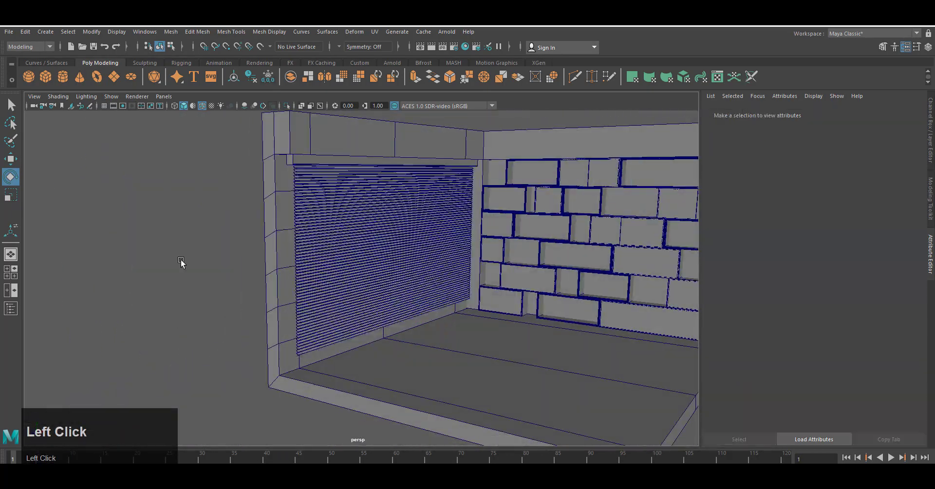
# - Examine the tilted blind from several angles with the wireframe hidden and ambient occlusion shading toggled on and off
pyautogui.scroll(3, 181, 263)
pyautogui.click(202, 105)
pyautogui.moveTo(166, 292)
pyautogui.keyDown('alt'); pyautogui.mouseDown()
pyautogui.moveTo(204, 302)
pyautogui.moveTo(111, 305)
pyautogui.moveTo(179, 304)
pyautogui.moveTo(213, 336)
pyautogui.moveTo(175, 329)
pyautogui.mouseUp(); pyautogui.keyUp('alt')
pyautogui.scroll(-3, 110, 305)
pyautogui.click(244, 106)
pyautogui.keyDown('alt'); pyautogui.moveTo(176, 329); pyautogui.dragTo(211, 328, button='middle'); pyautogui.keyUp('alt')
pyautogui.scroll(3, 211, 328)
pyautogui.keyDown('alt'); pyautogui.moveTo(211, 328); pyautogui.dragTo(341, 319); pyautogui.keyUp('alt')
pyautogui.keyDown('alt'); pyautogui.moveTo(341, 319); pyautogui.dragTo(560, 313, button='middle'); pyautogui.keyUp('alt')
pyautogui.keyDown('alt'); pyautogui.moveTo(404, 270); pyautogui.dragTo(322, 285); pyautogui.keyUp('alt')
pyautogui.scroll(-4, 353, 279)
pyautogui.click(244, 106)
pyautogui.keyDown('alt'); pyautogui.moveTo(302, 213); pyautogui.dragTo(331, 229); pyautogui.keyUp('alt')
pyautogui.scroll(3, 427, 324)
pyautogui.click(427, 324)
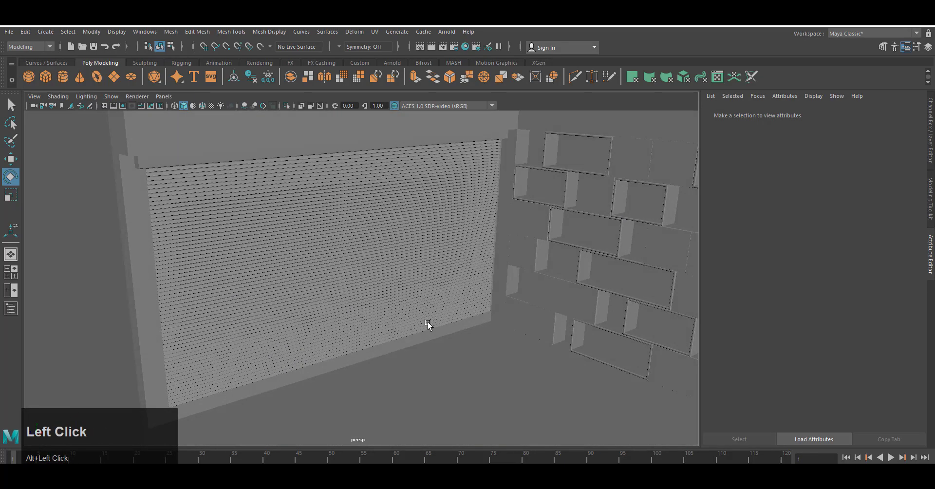
# - Duplicate one blind slat, move the copy out in front of the blind, and show its transform values
pyautogui.click(367, 220)
pyautogui.press('w')
pyautogui.keyDown('alt'); pyautogui.moveTo(388, 290); pyautogui.dragTo(459, 310, button='middle'); pyautogui.keyUp('alt')
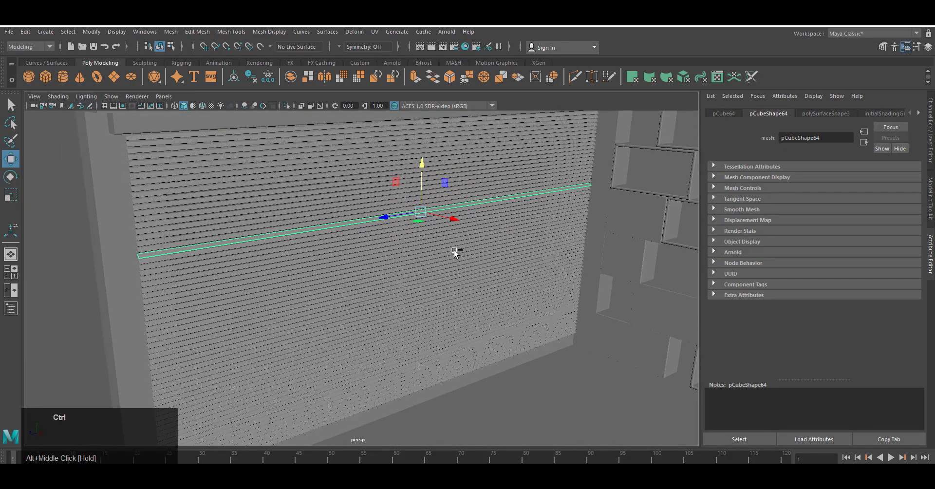
pyautogui.click(539, 255)
pyautogui.hotkey('ctrl', 'a')
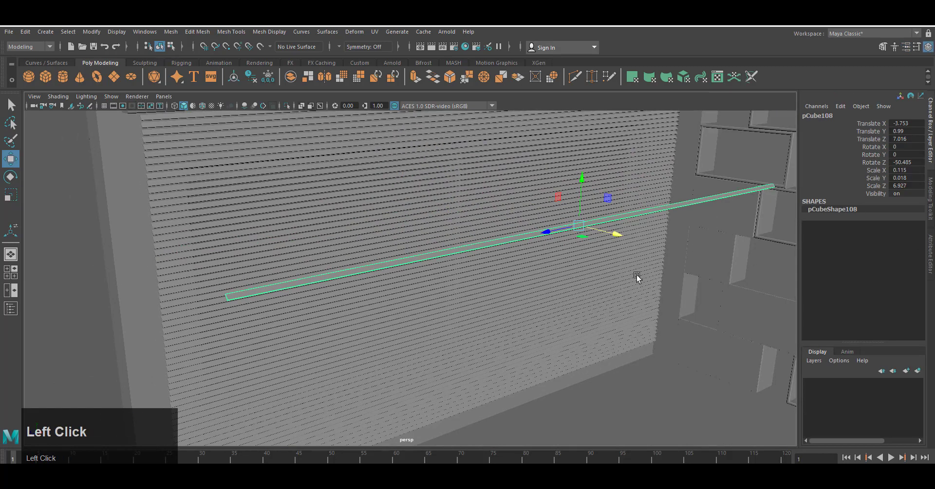
# - Set the copied slat's Rotate Z to 0 and stand it upright with Rotate X at -90
pyautogui.click(906, 162)
pyautogui.write('0')
pyautogui.press('Return')
pyautogui.press('e')
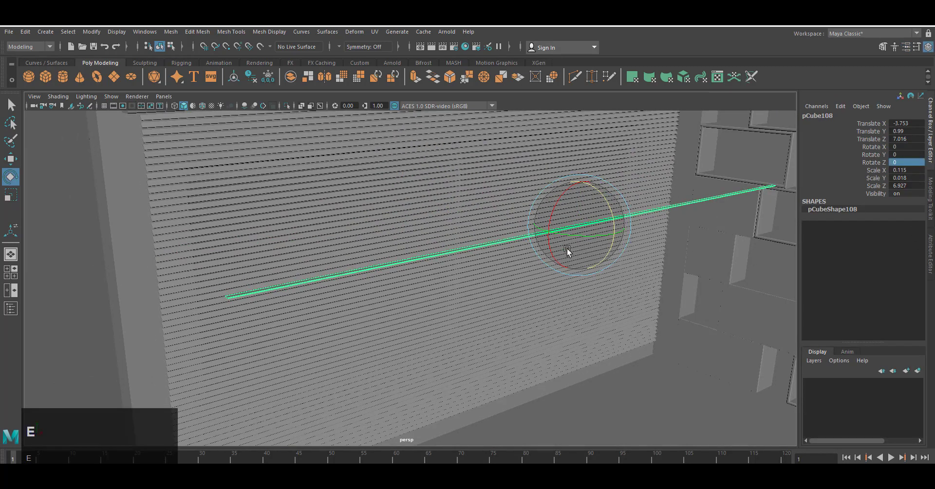
pyautogui.press('j')
pyautogui.moveTo(551, 225); pyautogui.dragTo(548, 284)
# - Shorten the upright strip to Scale Z 3.506 and place it near the blind's shelf-wall end at Translate Y -0.571, Z 0.694
pyautogui.moveTo(549, 284); pyautogui.dragTo(601, 283, button='right')
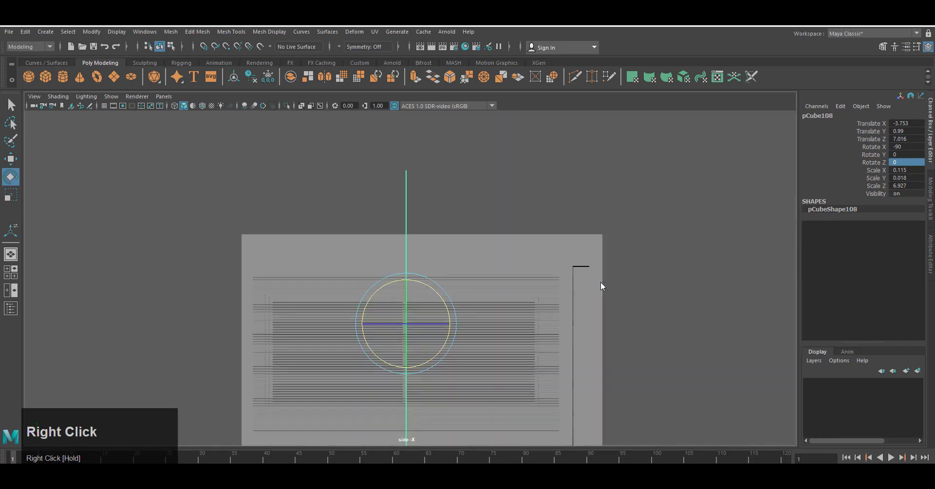
pyautogui.scroll(3, 601, 282)
pyautogui.keyDown('alt'); pyautogui.moveTo(486, 340); pyautogui.dragTo(525, 249, button='middle'); pyautogui.keyUp('alt')
pyautogui.click(202, 106)
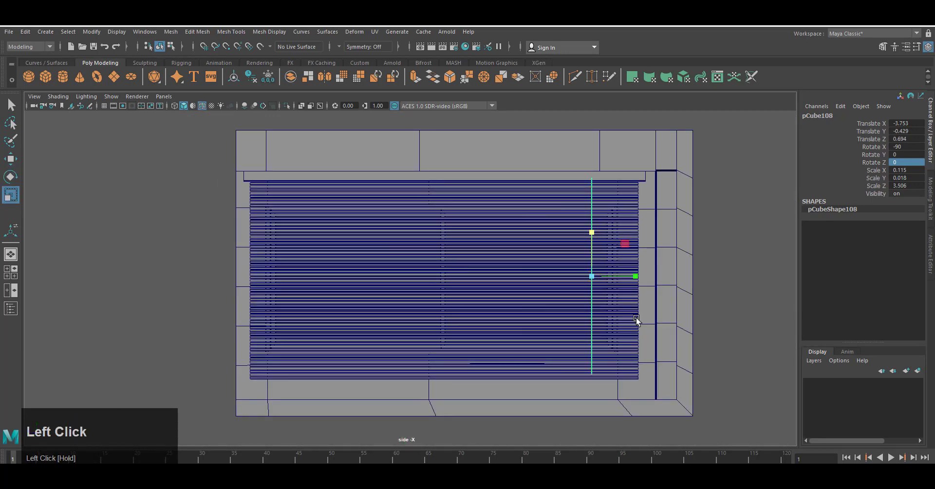
pyautogui.keyDown('alt'); pyautogui.scroll(2, 585, 308); pyautogui.keyUp('alt')
pyautogui.moveTo(579, 228); pyautogui.dragTo(579, 227)
pyautogui.press('space')
pyautogui.moveTo(606, 308); pyautogui.dragTo(647, 323, button='right')
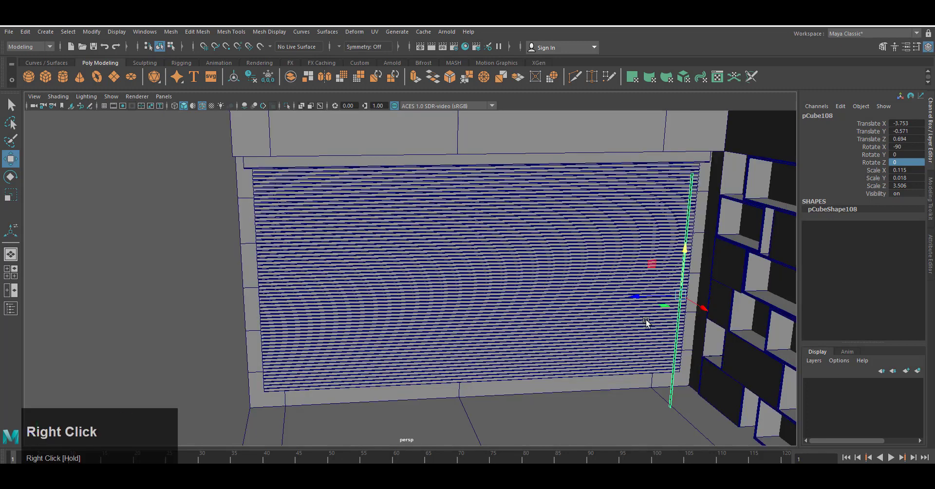
# - Extend the strip's bottom vertices down to the lowest slat and return to object mode
pyautogui.moveTo(693, 196); pyautogui.dragTo(643, 194, button='right')
pyautogui.press('space')
pyautogui.moveTo(624, 243); pyautogui.dragTo(678, 216, button='right')
pyautogui.scroll(5, 611, 273)
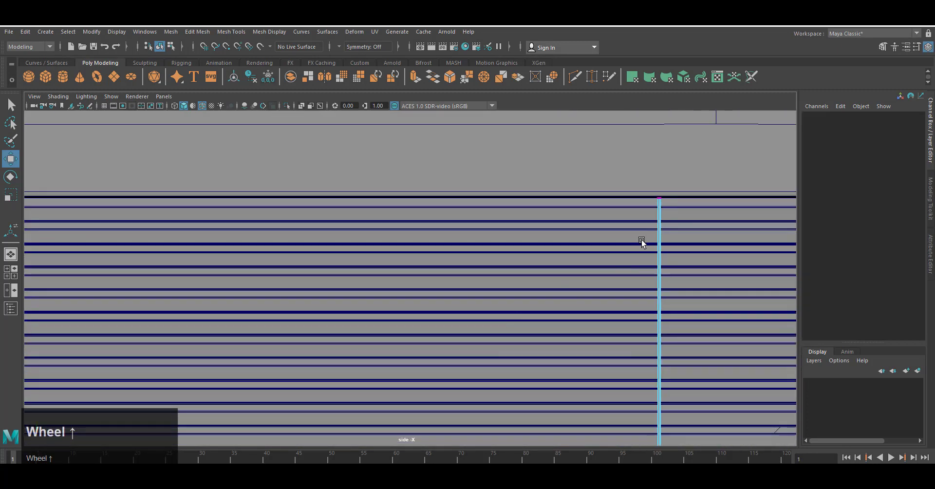
pyautogui.scroll(-5, 661, 226)
pyautogui.moveTo(531, 268); pyautogui.dragTo(564, 298)
pyautogui.press('f')
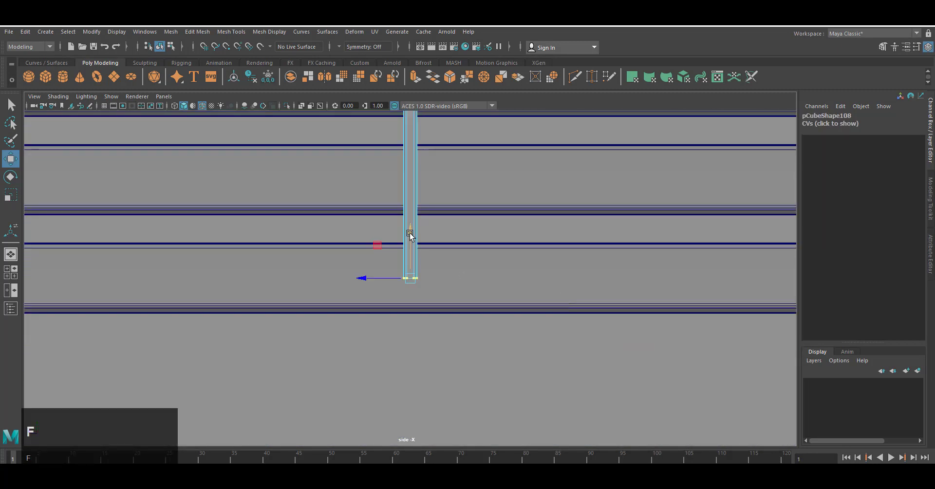
pyautogui.moveTo(410, 164); pyautogui.dragTo(445, 145, button='right')
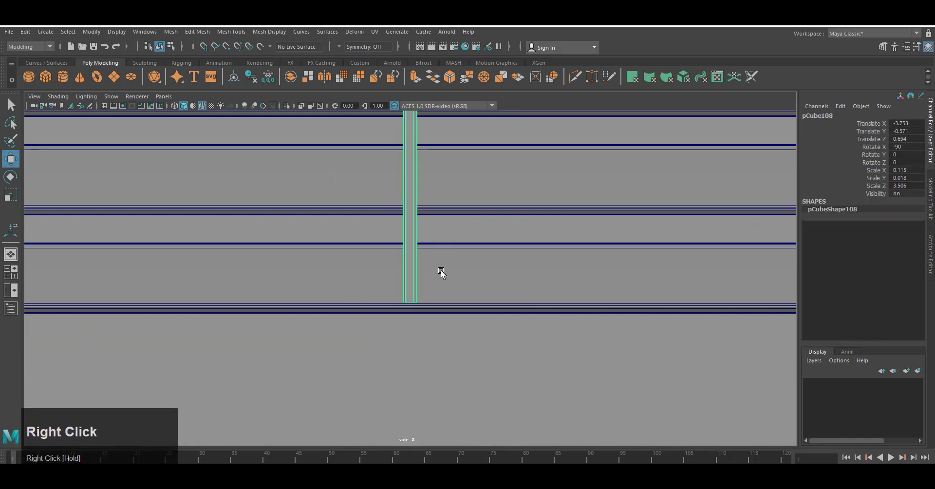
# - Move the strip back onto the slats at Translate X -7.05 and widen it to Scale Y 0.03
pyautogui.press('space')
pyautogui.moveTo(505, 281); pyautogui.dragTo(506, 246, button='right')
pyautogui.moveTo(701, 308); pyautogui.dragTo(646, 287)
pyautogui.keyDown('alt'); pyautogui.moveTo(366, 317); pyautogui.dragTo(437, 375); pyautogui.keyUp('alt')
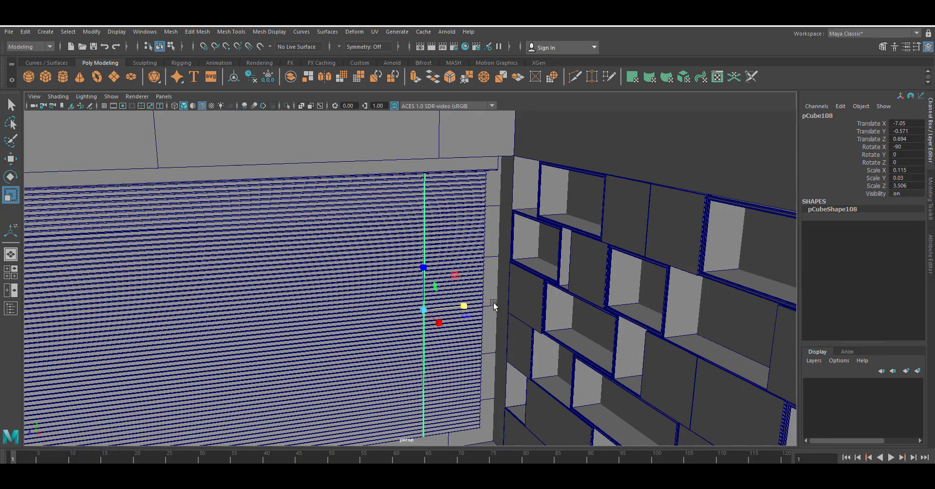
# - Duplicate the vertical strip in the side view and place the copy right beside it to form a narrow pair
pyautogui.press('space')
pyautogui.moveTo(540, 260); pyautogui.dragTo(595, 260, button='right')
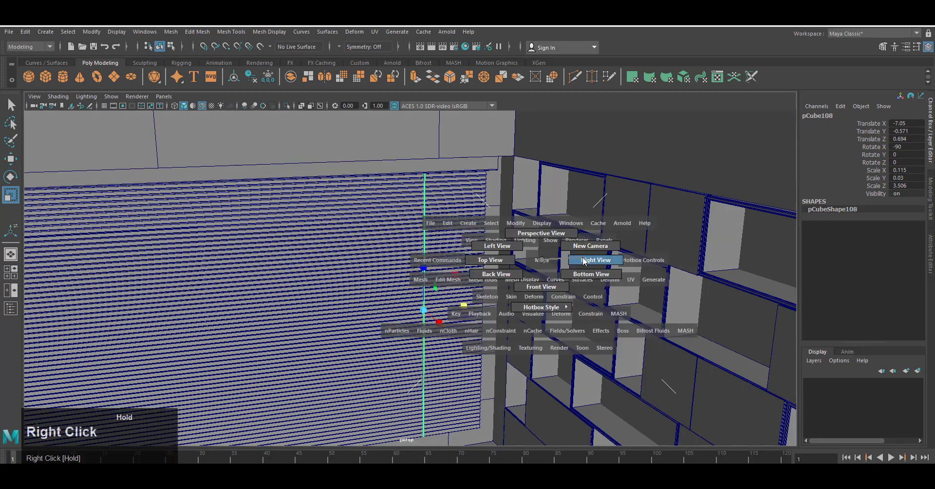
pyautogui.keyDown('alt'); pyautogui.moveTo(594, 260); pyautogui.dragTo(529, 289, button='middle'); pyautogui.keyUp('alt')
pyautogui.scroll(2, 501, 310)
pyautogui.press('w')
pyautogui.moveTo(382, 242); pyautogui.dragTo(396, 241)
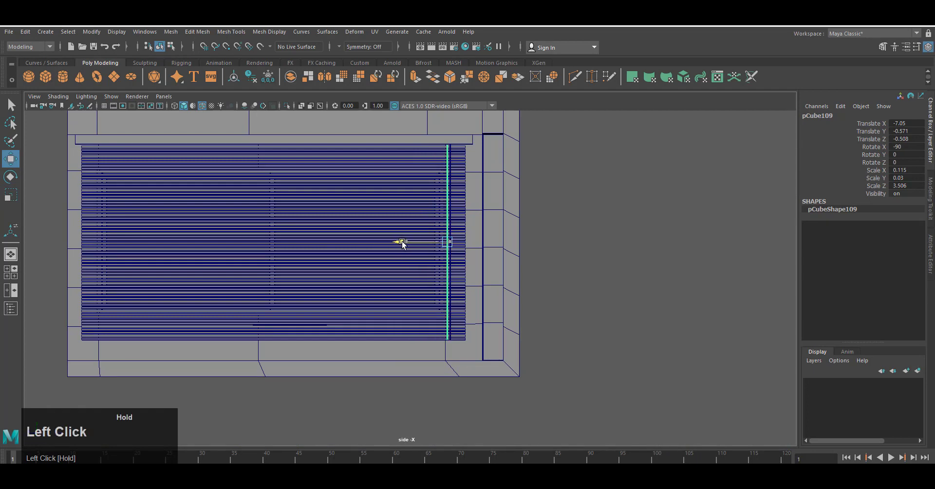
pyautogui.press('f')
pyautogui.moveTo(370, 277); pyautogui.dragTo(376, 277)
# - Select both vertical strips and duplicate the pair three times, spacing the copies across the width of the blind
pyautogui.keyDown('shift'); pyautogui.click(421, 246); pyautogui.keyUp('shift')
pyautogui.scroll(-8, 421, 246)
pyautogui.keyDown('alt'); pyautogui.moveTo(452, 266); pyautogui.dragTo(549, 302, button='middle'); pyautogui.keyUp('alt')
pyautogui.scroll(-1, 458, 282)
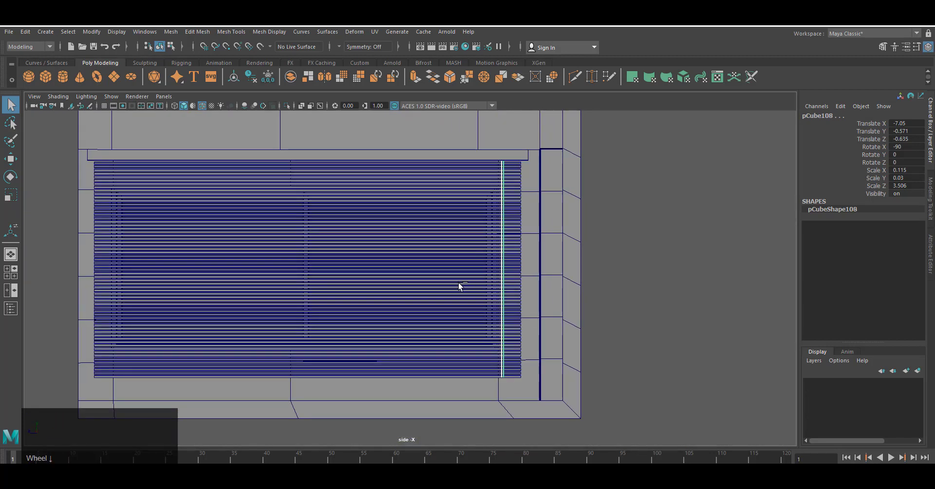
pyautogui.moveTo(462, 269); pyautogui.dragTo(186, 280)
pyautogui.hotkey('ctrl', 'd')
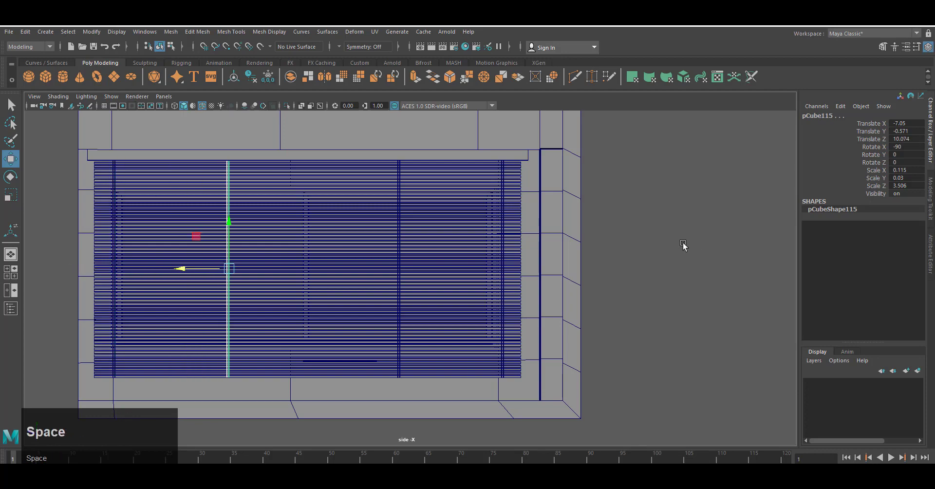
# - Examine the strip pairs on the blind in perspective view with the wireframe hidden and ambient occlusion shading on
pyautogui.press('space')
pyautogui.press('space')
pyautogui.scroll(-2, 497, 338)
pyautogui.click(312, 419)
pyautogui.keyDown('alt'); pyautogui.moveTo(312, 419); pyautogui.dragTo(433, 355); pyautogui.keyUp('alt')
pyautogui.click(203, 105)
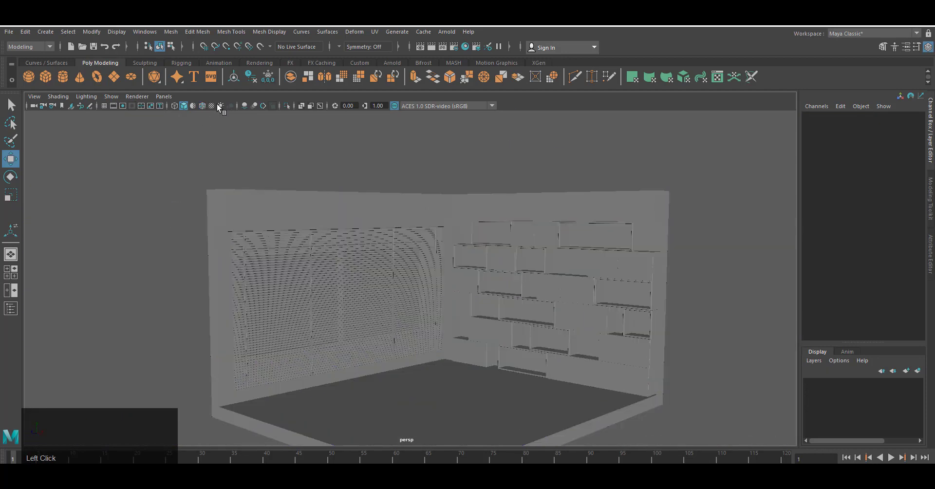
pyautogui.click(244, 106)
pyautogui.moveTo(699, 380)
pyautogui.keyDown('alt'); pyautogui.mouseDown()
pyautogui.moveTo(682, 382)
pyautogui.moveTo(738, 382)
pyautogui.mouseUp(); pyautogui.keyUp('alt')
pyautogui.scroll(5, 363, 380)
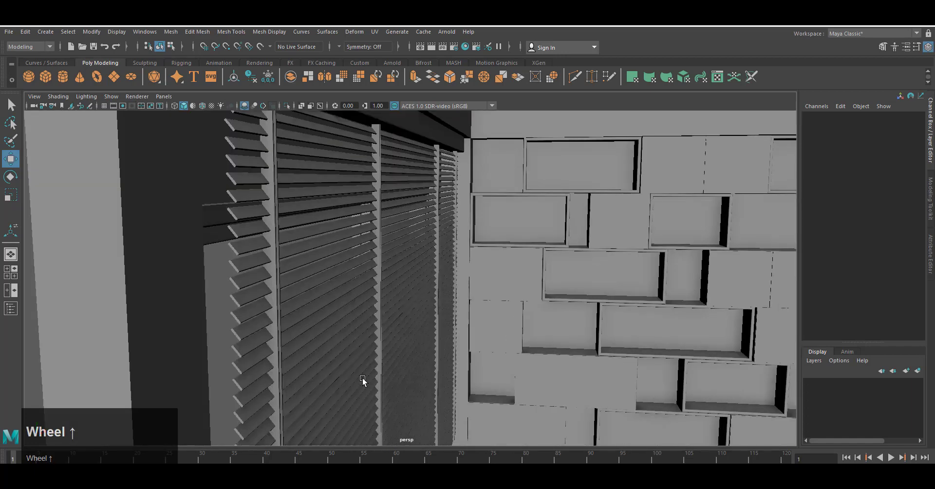
pyautogui.keyDown('alt'); pyautogui.moveTo(362, 380); pyautogui.dragTo(359, 255); pyautogui.keyUp('alt')
# - Select the two strip pairs farthest from the shelf wall and push them into the slats to about Translate X -7.084
pyautogui.click(361, 253)
pyautogui.keyDown('alt'); pyautogui.moveTo(361, 252); pyautogui.dragTo(92, 267, button='right'); pyautogui.keyUp('alt')
pyautogui.keyDown('shift'); pyautogui.click(310, 217); pyautogui.keyUp('shift')
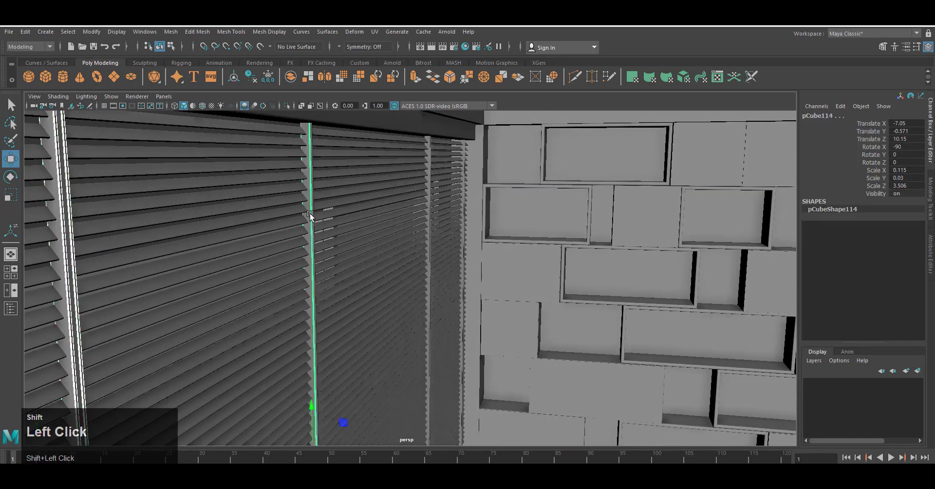
pyautogui.keyDown('shift'); pyautogui.click(312, 216); pyautogui.keyUp('shift')
pyautogui.keyDown('shift'); pyautogui.click(313, 216); pyautogui.keyUp('shift')
pyautogui.keyDown('shift'); pyautogui.click(314, 217); pyautogui.keyUp('shift')
pyautogui.keyDown('shift'); pyautogui.click(314, 218); pyautogui.keyUp('shift')
pyautogui.keyDown('shift'); pyautogui.click(316, 217); pyautogui.keyUp('shift')
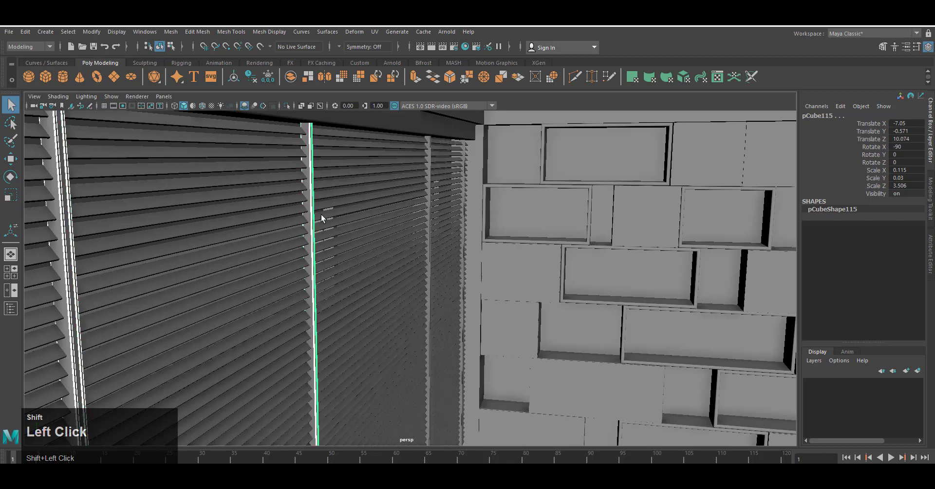
pyautogui.press('w')
pyautogui.keyDown('alt'); pyautogui.moveTo(422, 376); pyautogui.dragTo(465, 334, button='middle'); pyautogui.keyUp('alt')
pyautogui.moveTo(465, 334); pyautogui.dragTo(457, 334)
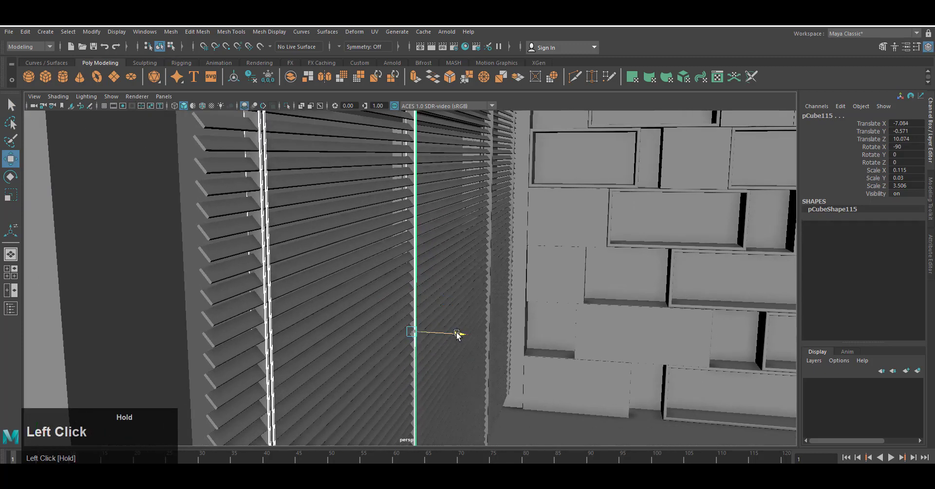
# - Select both strips of the third pair and push them into the slats at Translate X -7.074
pyautogui.keyDown('alt'); pyautogui.moveTo(510, 291); pyautogui.dragTo(417, 298, button='middle'); pyautogui.keyUp('alt')
pyautogui.scroll(4, 418, 298)
pyautogui.click(247, 227)
pyautogui.keyDown('shift'); pyautogui.click(246, 212); pyautogui.keyUp('shift')
pyautogui.moveTo(290, 261); pyautogui.dragTo(284, 261)
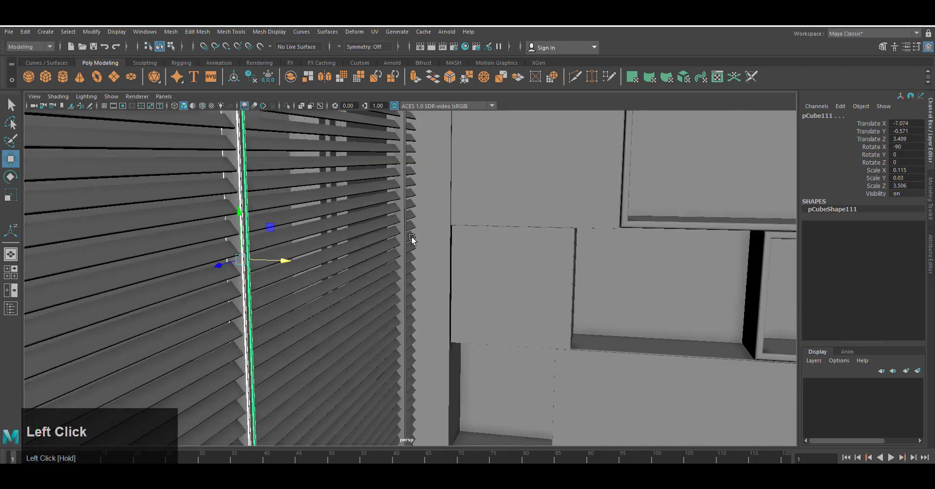
# - Push the strip pair nearest the shelf wall into the slats at Translate X -7.08 and save the scene
pyautogui.click(401, 242)
pyautogui.scroll(2, 423, 283)
pyautogui.keyDown('alt'); pyautogui.moveTo(423, 283); pyautogui.dragTo(396, 265); pyautogui.keyUp('alt')
pyautogui.keyDown('shift'); pyautogui.click(397, 265); pyautogui.keyUp('shift')
pyautogui.moveTo(433, 224); pyautogui.dragTo(425, 224)
pyautogui.scroll(-8, 358, 303)
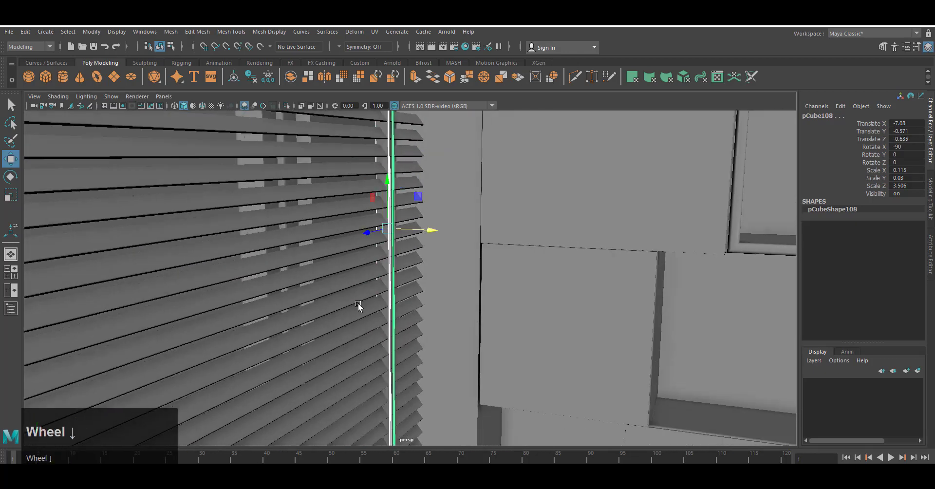
pyautogui.click(177, 307)
pyautogui.keyDown('alt'); pyautogui.moveTo(458, 327); pyautogui.dragTo(409, 333); pyautogui.keyUp('alt')
pyautogui.hotkey('ctrl', 's')
# - Add an Arnold skydome light to the meeting room scene
pyautogui.keyDown('alt'); pyautogui.moveTo(462, 366); pyautogui.dragTo(430, 334, button='middle'); pyautogui.keyUp('alt')
pyautogui.keyDown('alt'); pyautogui.moveTo(430, 334); pyautogui.dragTo(423, 329); pyautogui.keyUp('alt')
pyautogui.click(446, 31)
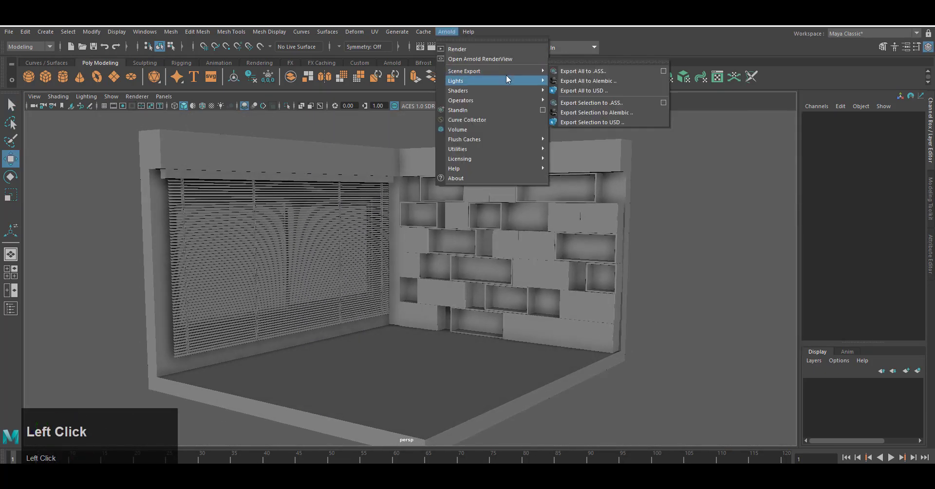
pyautogui.moveTo(507, 79)
pyautogui.click(575, 79)
# - Turn off ambient occlusion shading, frame the whole room from the open corner, and start an Arnold render
pyautogui.click(246, 106)
pyautogui.keyDown('alt'); pyautogui.moveTo(472, 242); pyautogui.dragTo(512, 288); pyautogui.keyUp('alt')
pyautogui.click(446, 32)
pyautogui.click(466, 47)
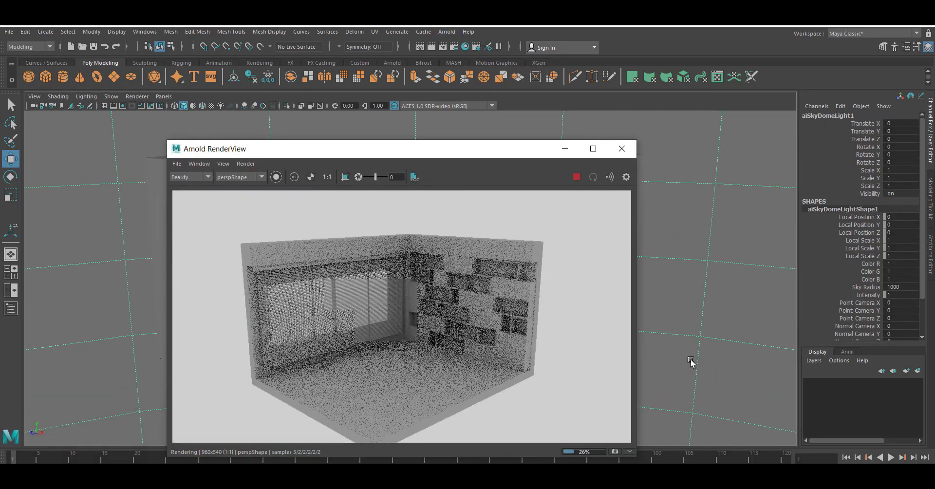